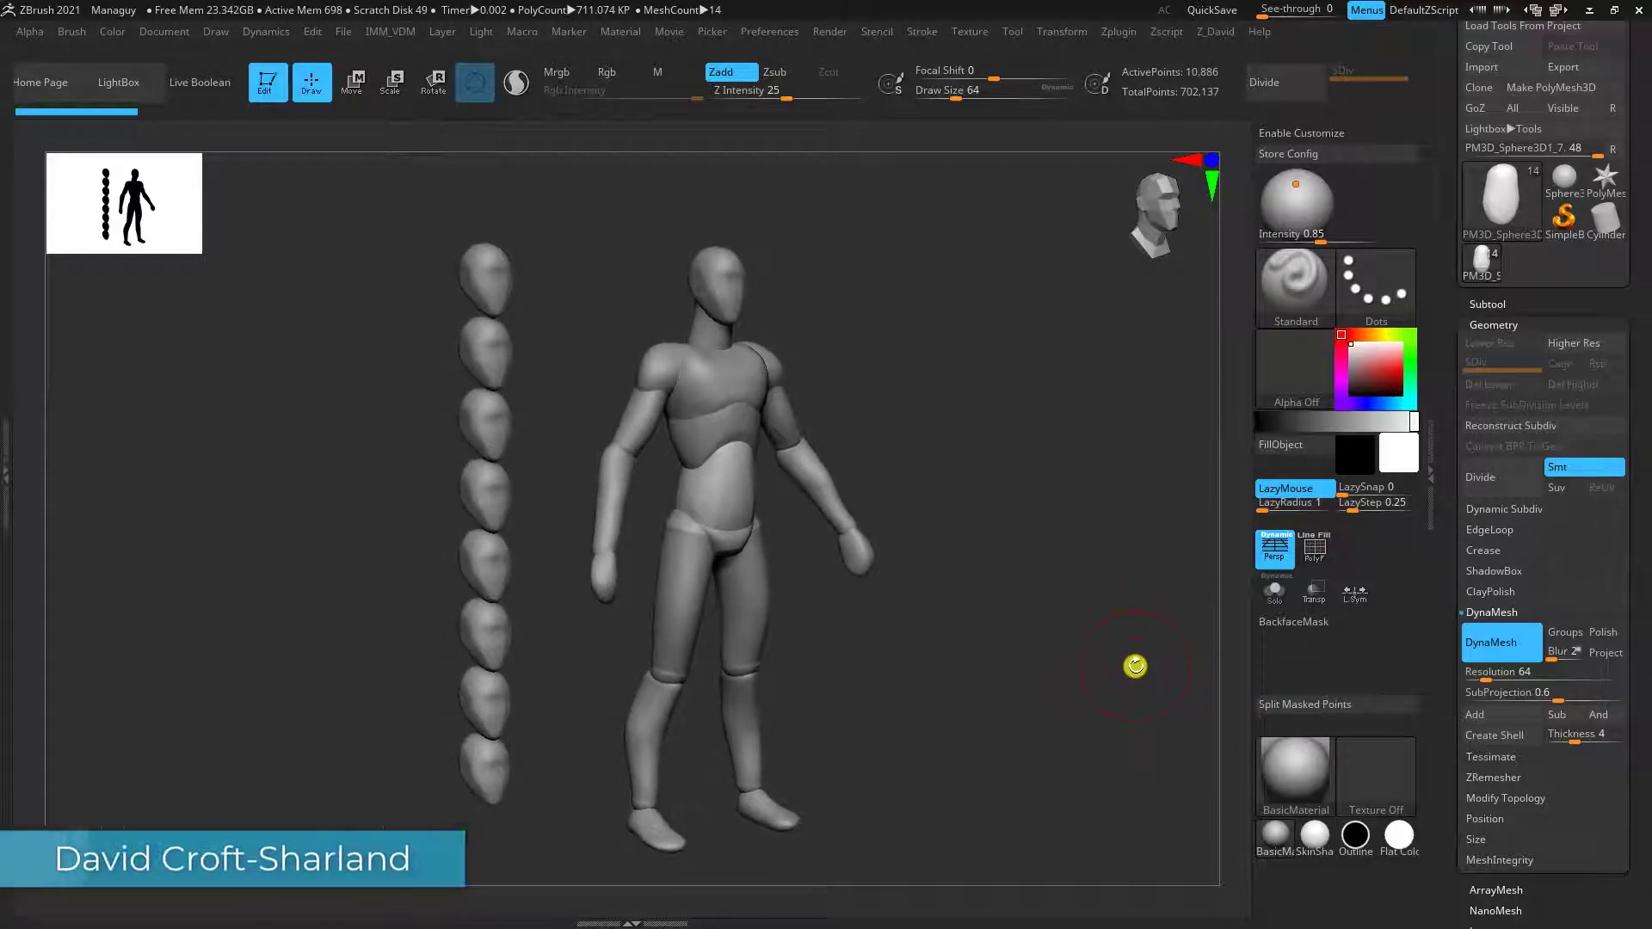
Step: Expand the subtool list and set its visible count to 10
{"action": "left_click", "coordinate": [1482, 304]}
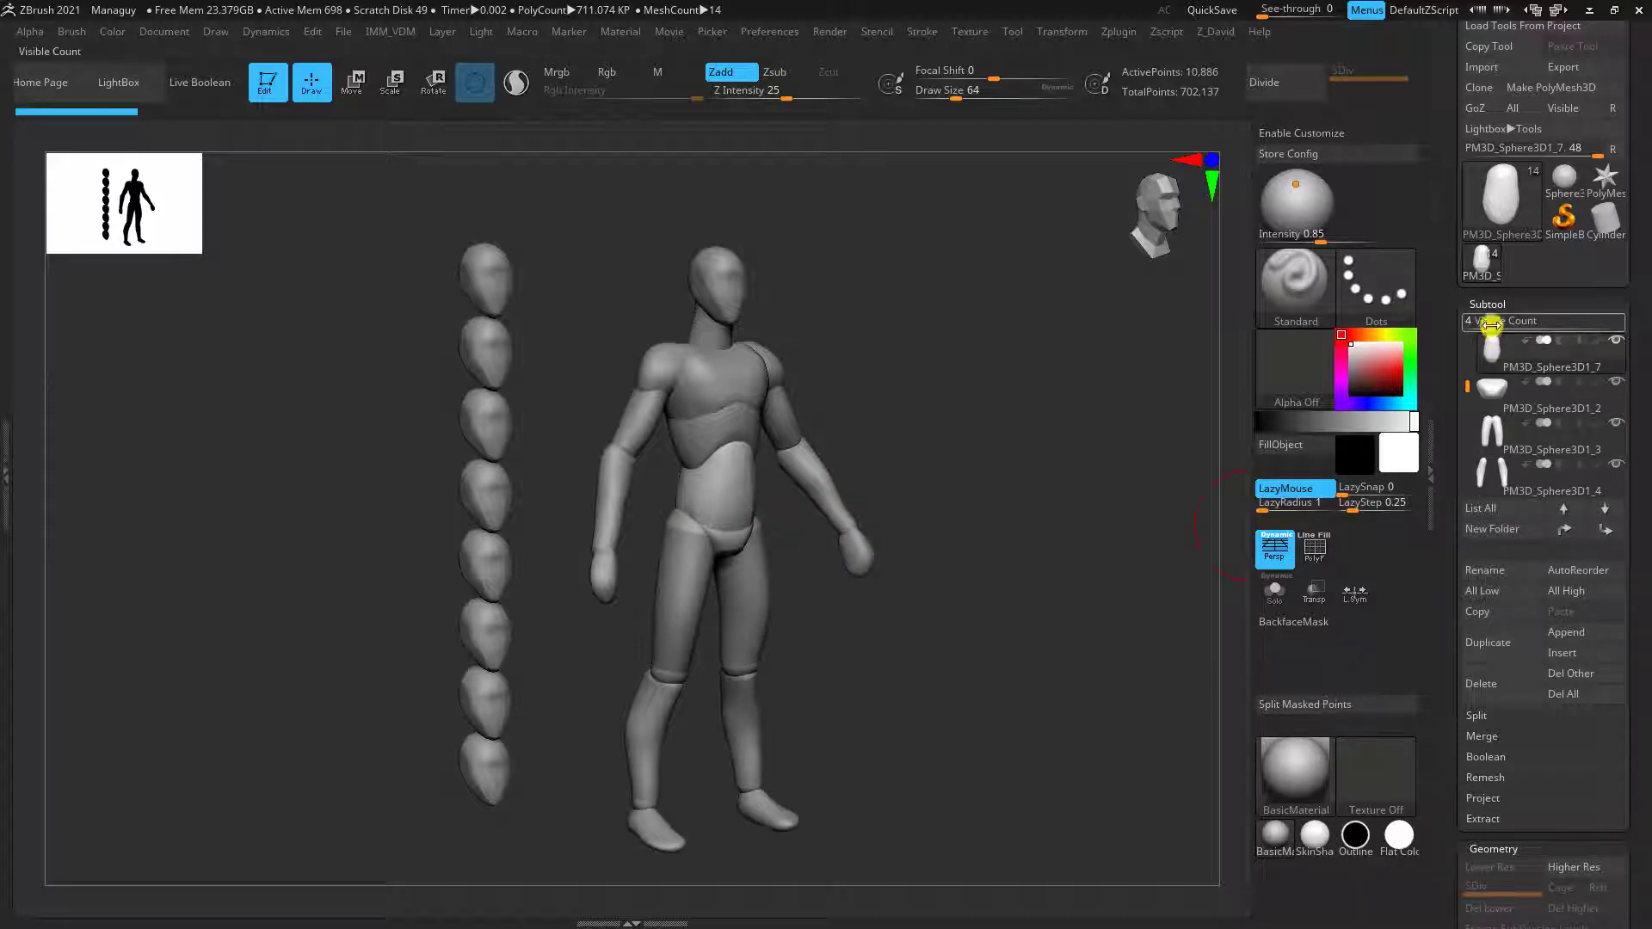
{"action": "left_click_drag", "start_coordinate": [1491, 322], "coordinate": [1530, 323]}
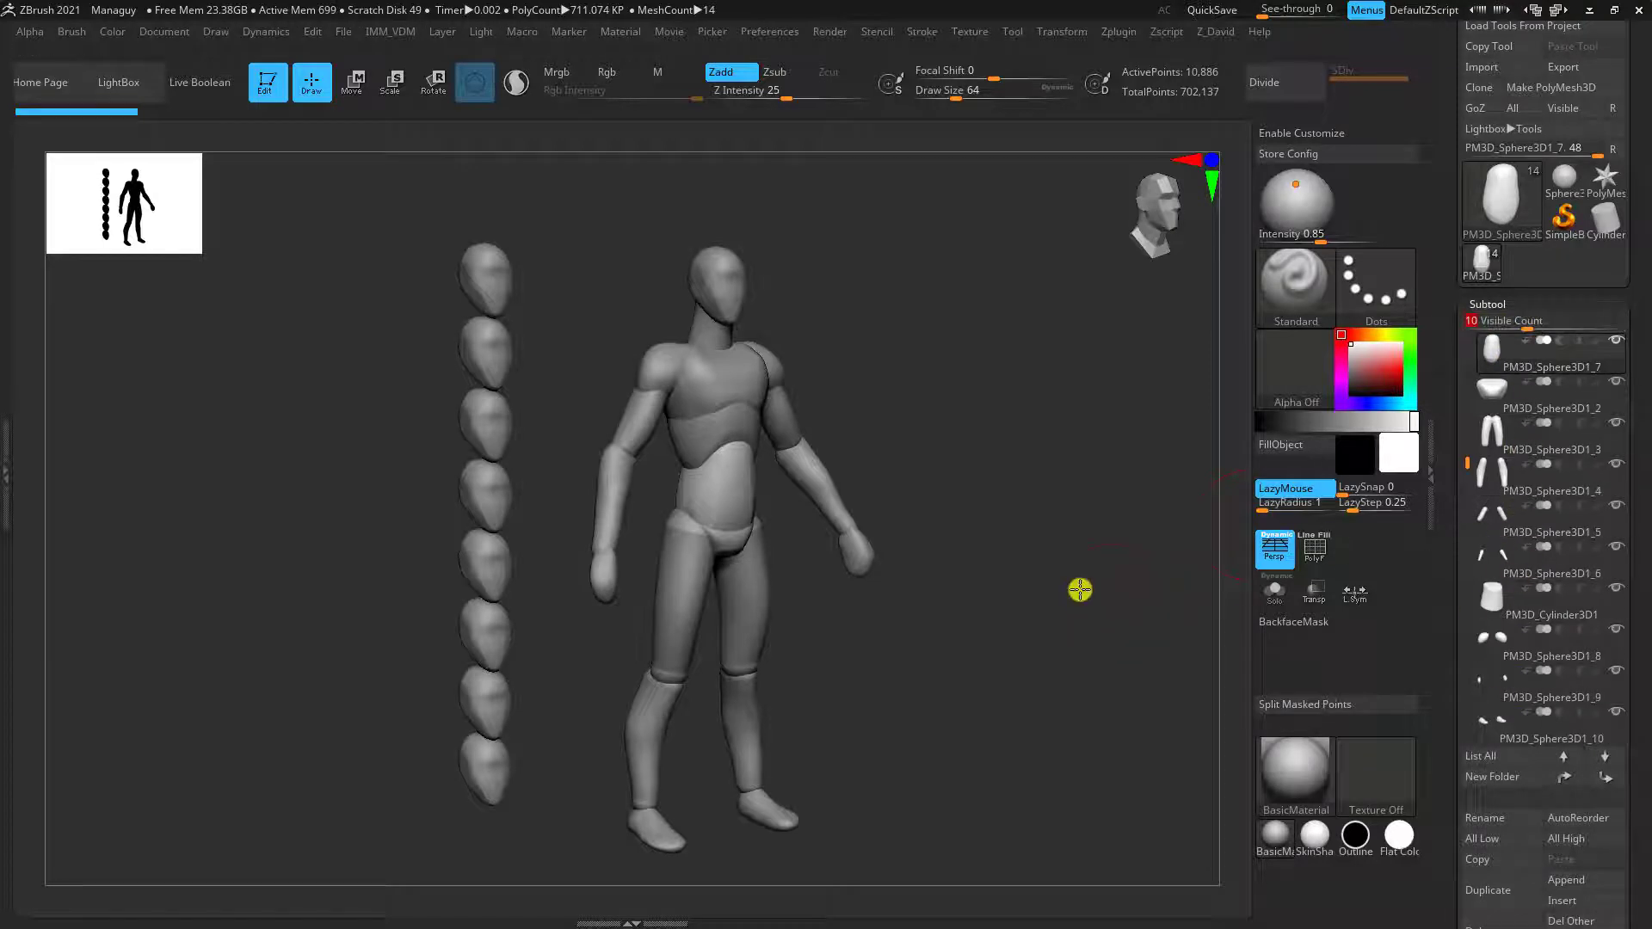
{"action": "left_click_drag", "start_coordinate": [1079, 589], "coordinate": [992, 560]}
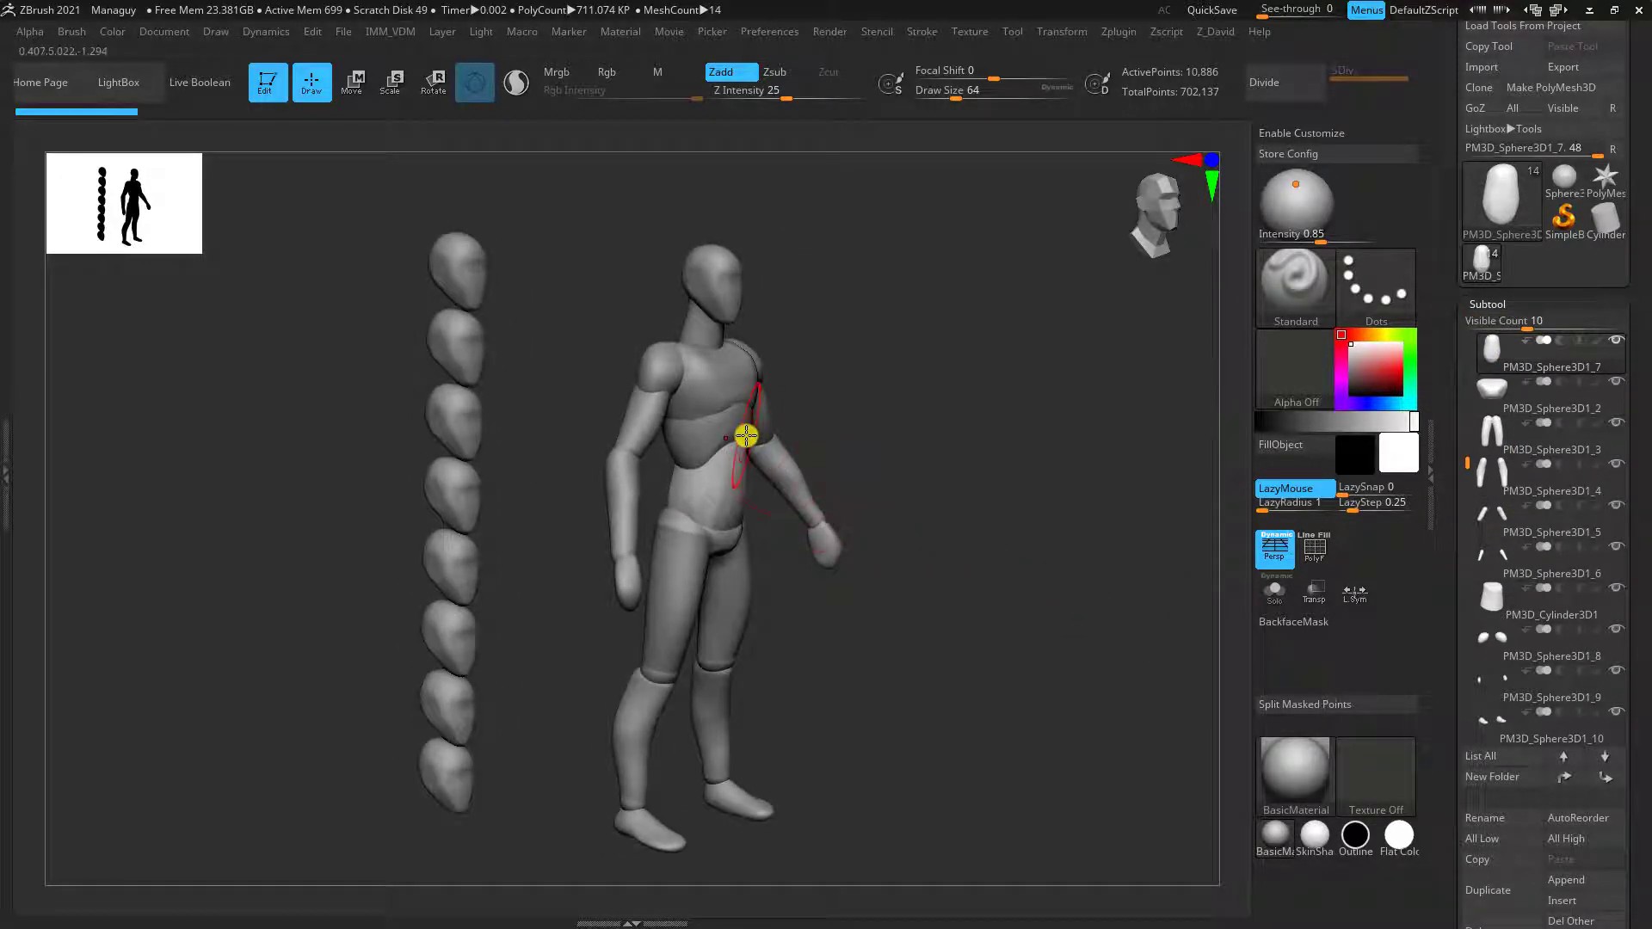
Step: Make the upper arms and the head the active subtool in turn, with the Move gizmo enabled
{"action": "left_click", "coordinate": [654, 414], "text": "alt"}
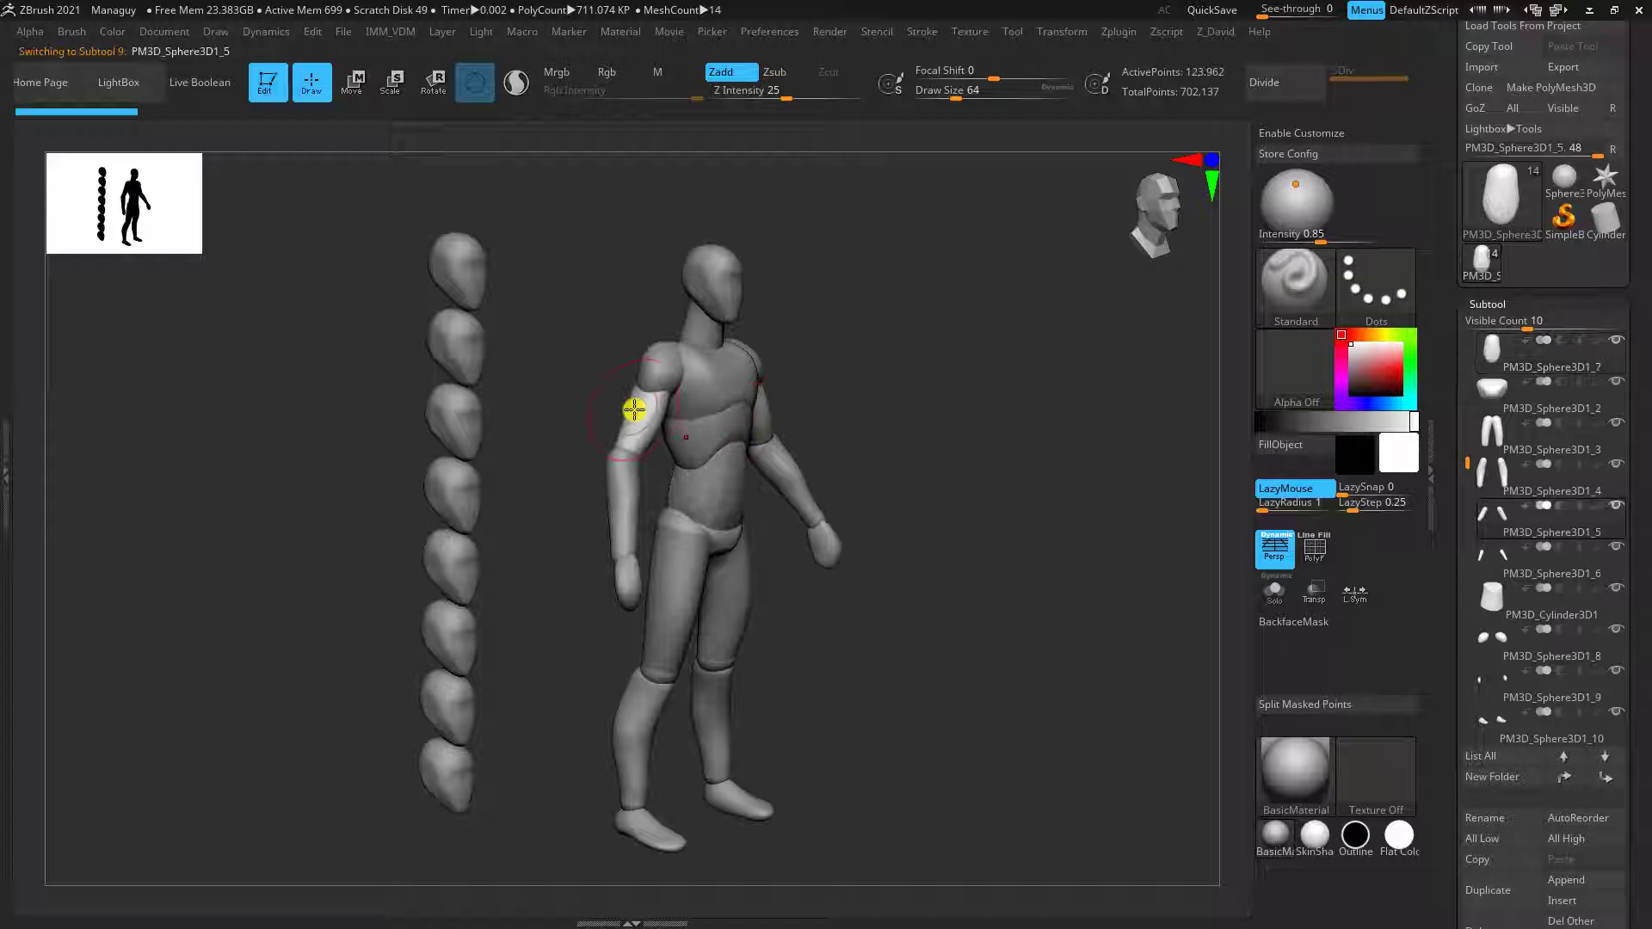
{"action": "left_click", "coordinate": [354, 85]}
{"action": "left_click_drag", "start_coordinate": [719, 393], "coordinate": [784, 415]}
{"action": "left_click", "coordinate": [731, 269], "text": "alt"}
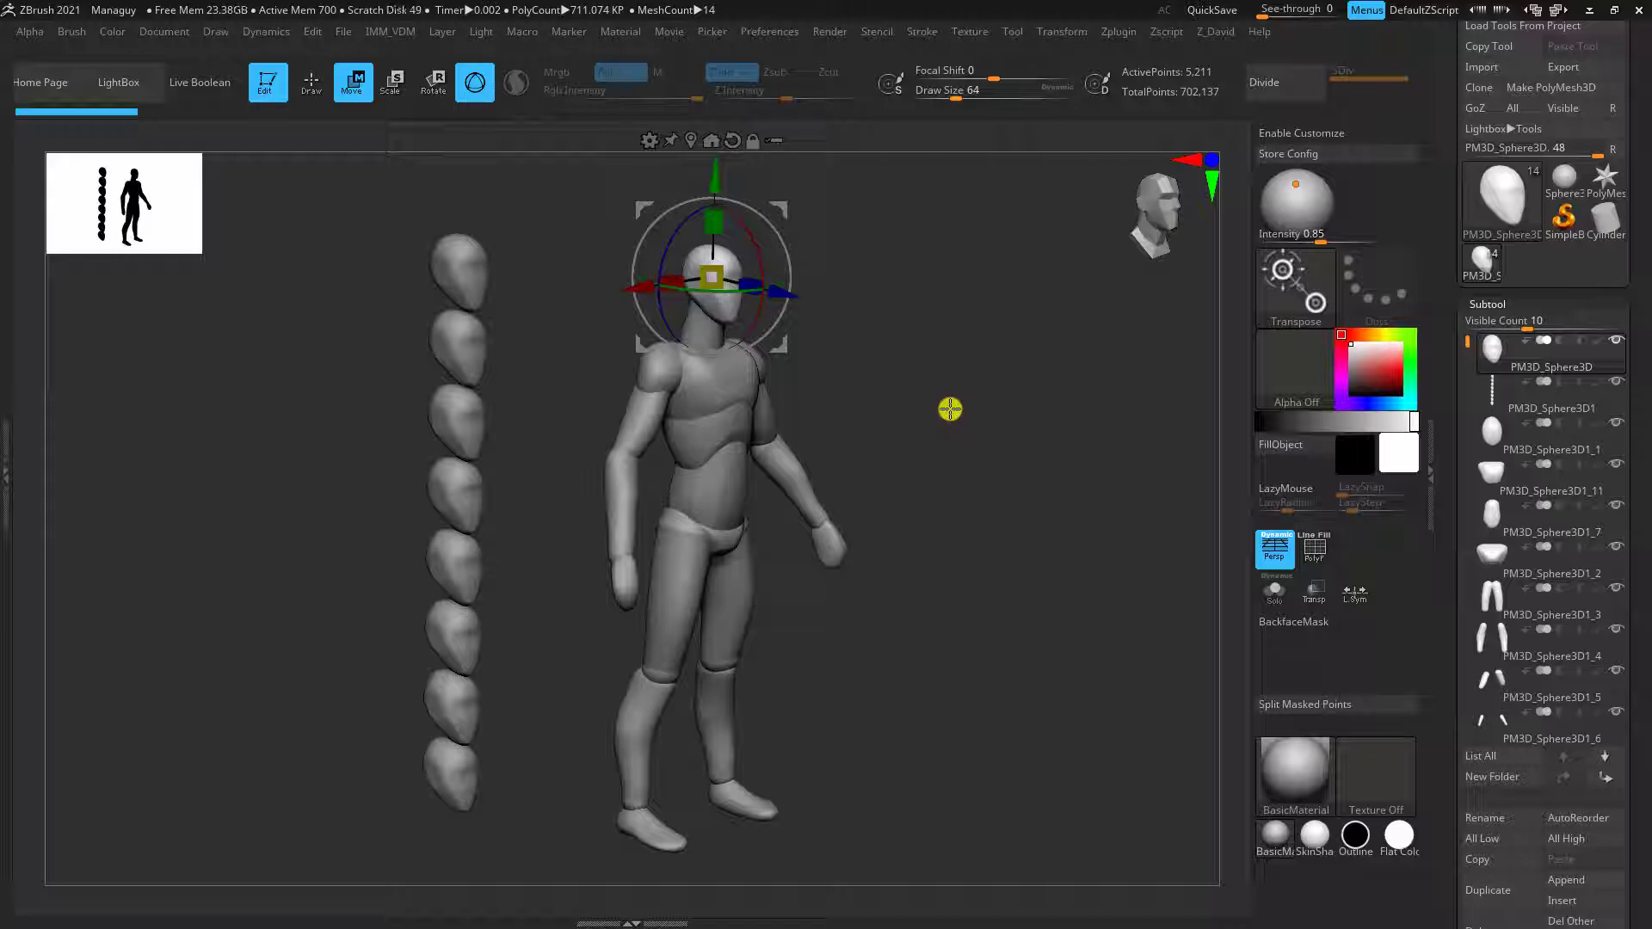
{"action": "left_click_drag", "start_coordinate": [950, 409], "coordinate": [832, 474]}
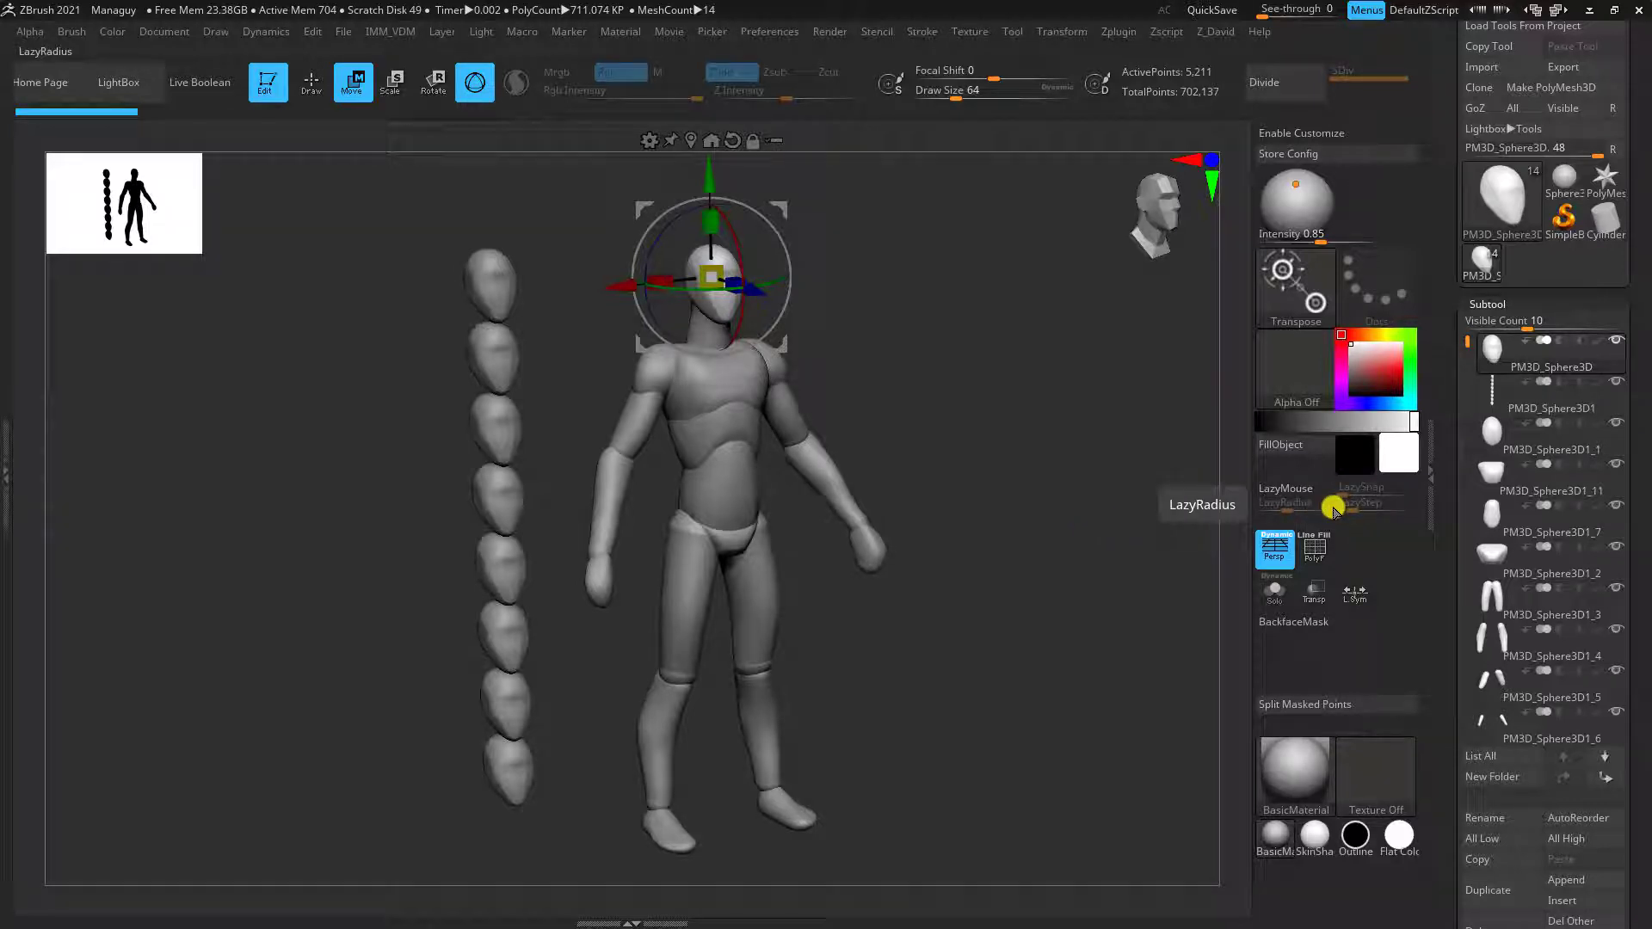
Step: Make the abdomen the active subtool and inspect its polygon wireframe
{"action": "left_click", "coordinate": [740, 490], "text": "alt"}
{"action": "left_click_drag", "start_coordinate": [986, 479], "coordinate": [1082, 577], "text": "alt"}
{"action": "key", "text": "shift+f"}
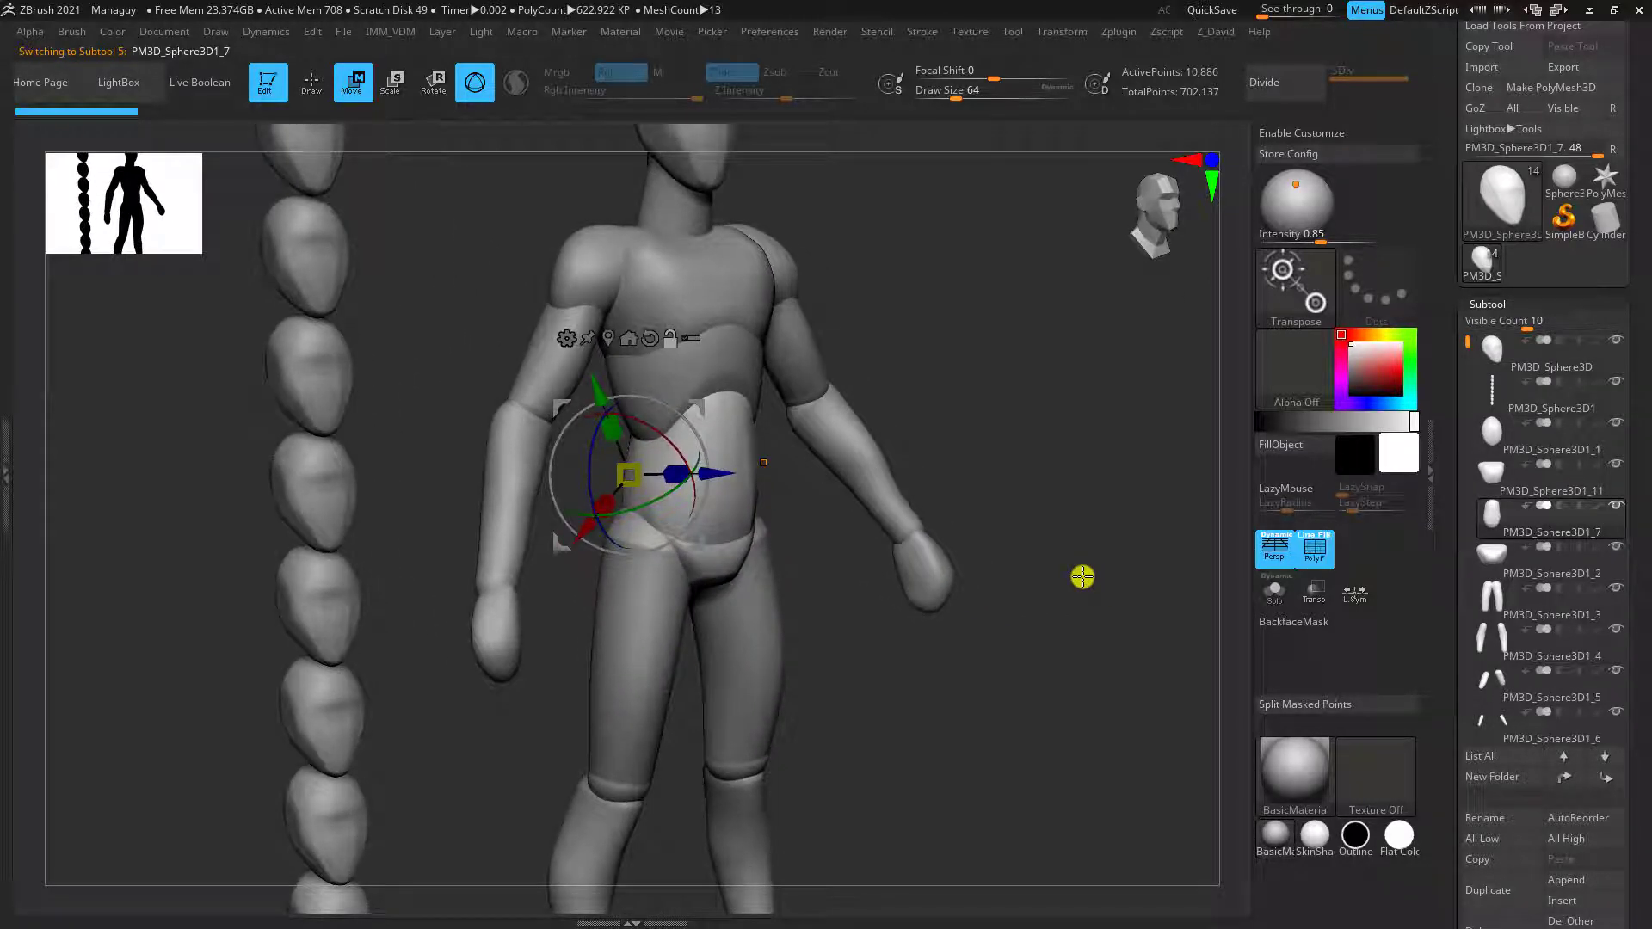
{"action": "left_click", "coordinate": [728, 500]}
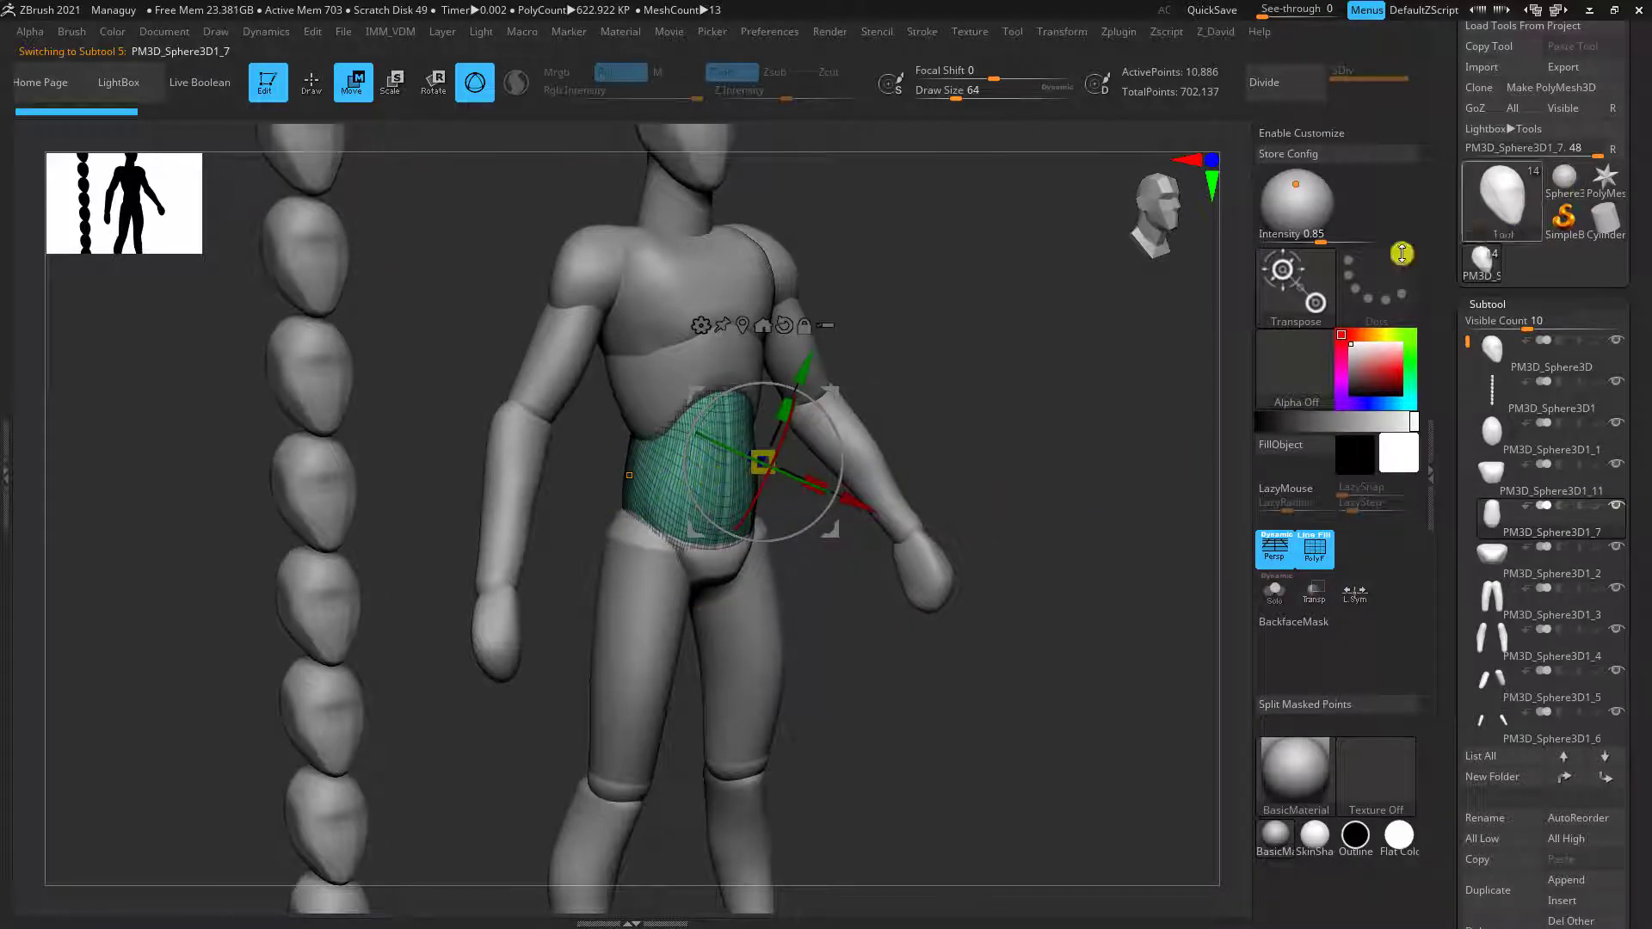
{"action": "key", "text": "shift+f"}
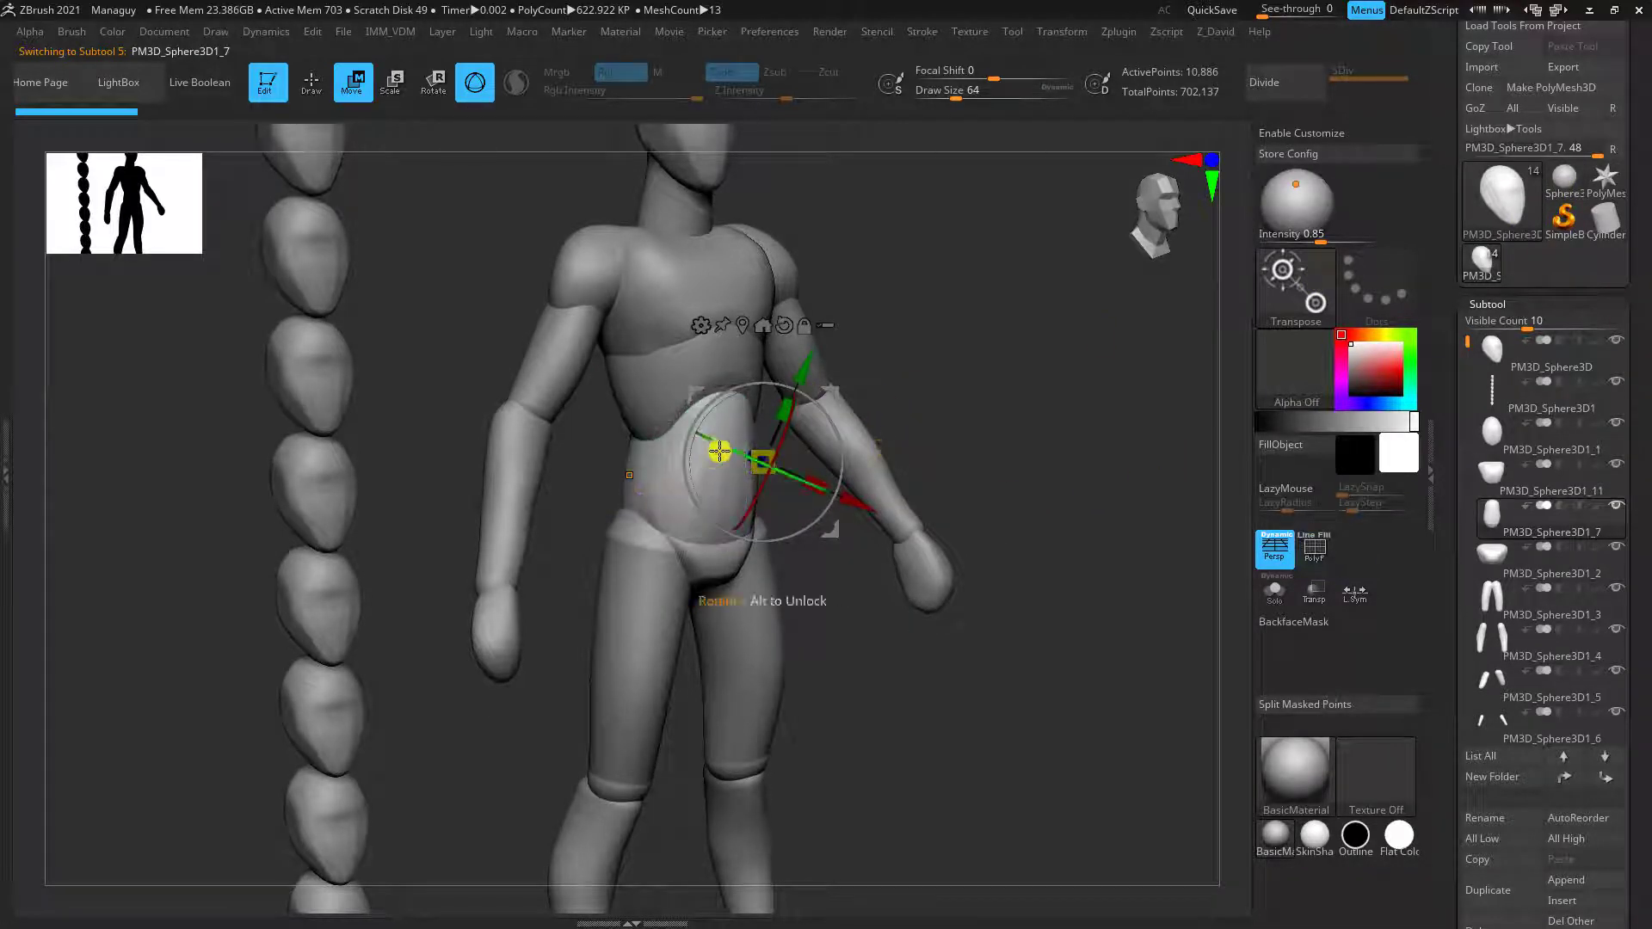
{"action": "key", "text": "shift+f"}
{"action": "key", "text": "shift+f"}
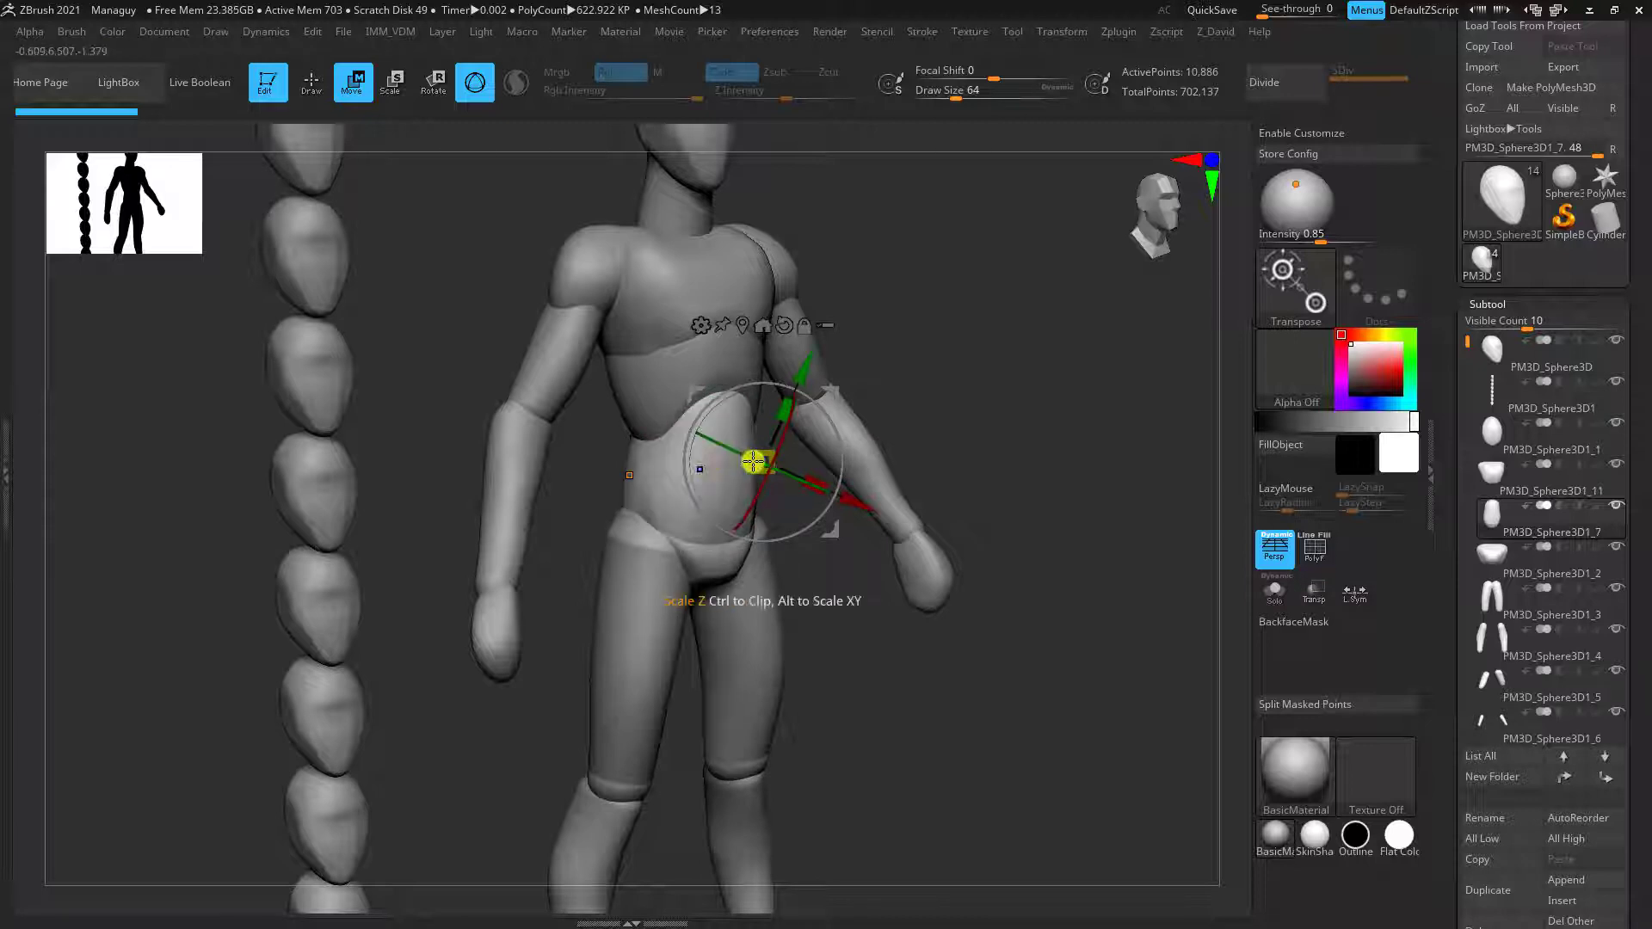
{"action": "left_click_drag", "start_coordinate": [1069, 446], "coordinate": [1072, 467], "text": "alt"}
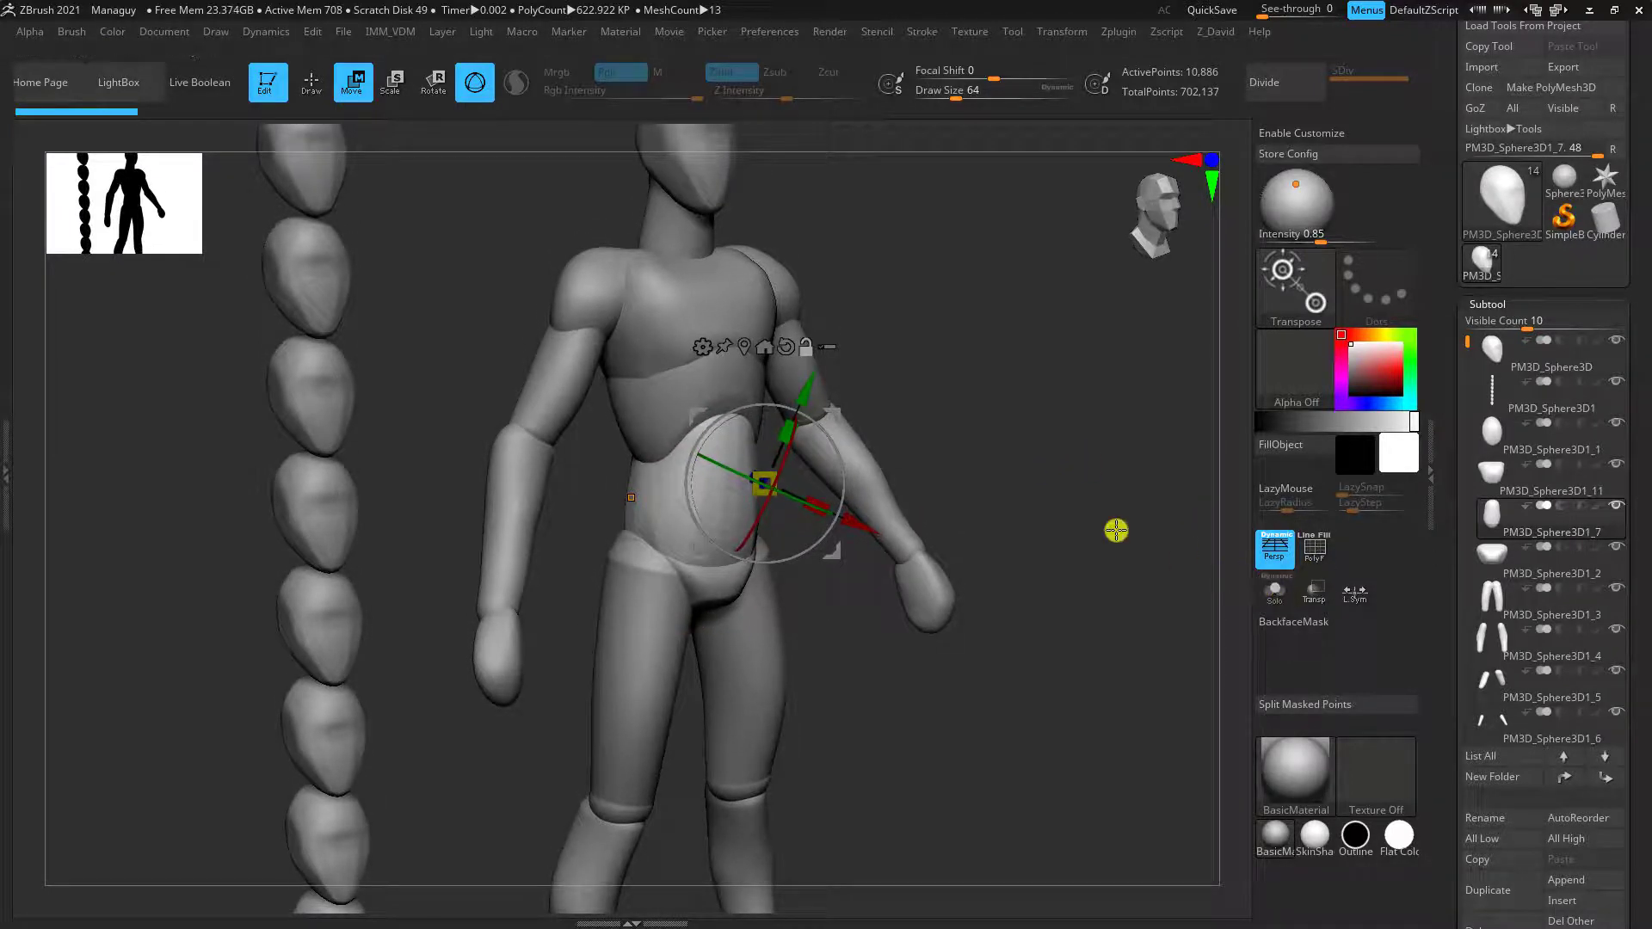
Step: Try a Clay brush stroke across the abdomen at draw size 80, and undo it
{"action": "left_click", "coordinate": [311, 83]}
{"action": "left_click_drag", "start_coordinate": [989, 370], "coordinate": [1022, 314], "text": "alt"}
{"action": "key", "text": "bracketright"}
{"action": "mouse_move", "coordinate": [679, 424]}
{"action": "left_mouse_down"}
{"action": "mouse_move", "coordinate": [660, 380]}
{"action": "mouse_move", "coordinate": [678, 389]}
{"action": "mouse_move", "coordinate": [620, 413]}
{"action": "mouse_move", "coordinate": [648, 380]}
{"action": "mouse_move", "coordinate": [595, 499]}
{"action": "left_mouse_up"}
{"action": "key", "text": "ctrl"}
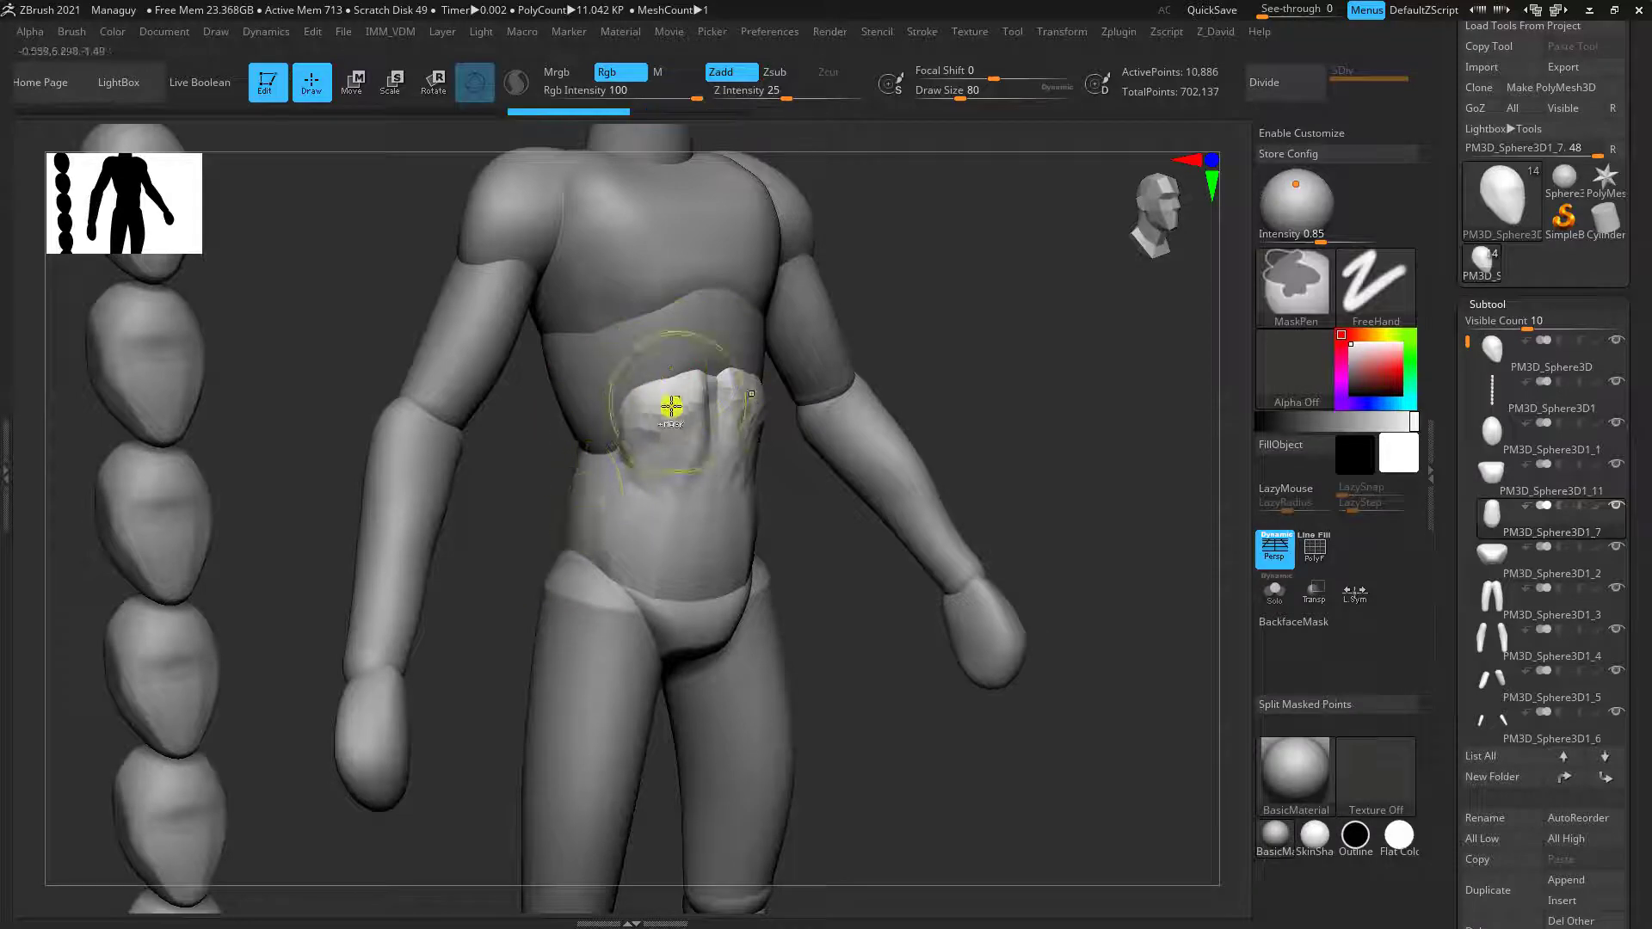
{"action": "key", "text": "ctrl+z"}
{"action": "key", "text": "ctrl+z"}
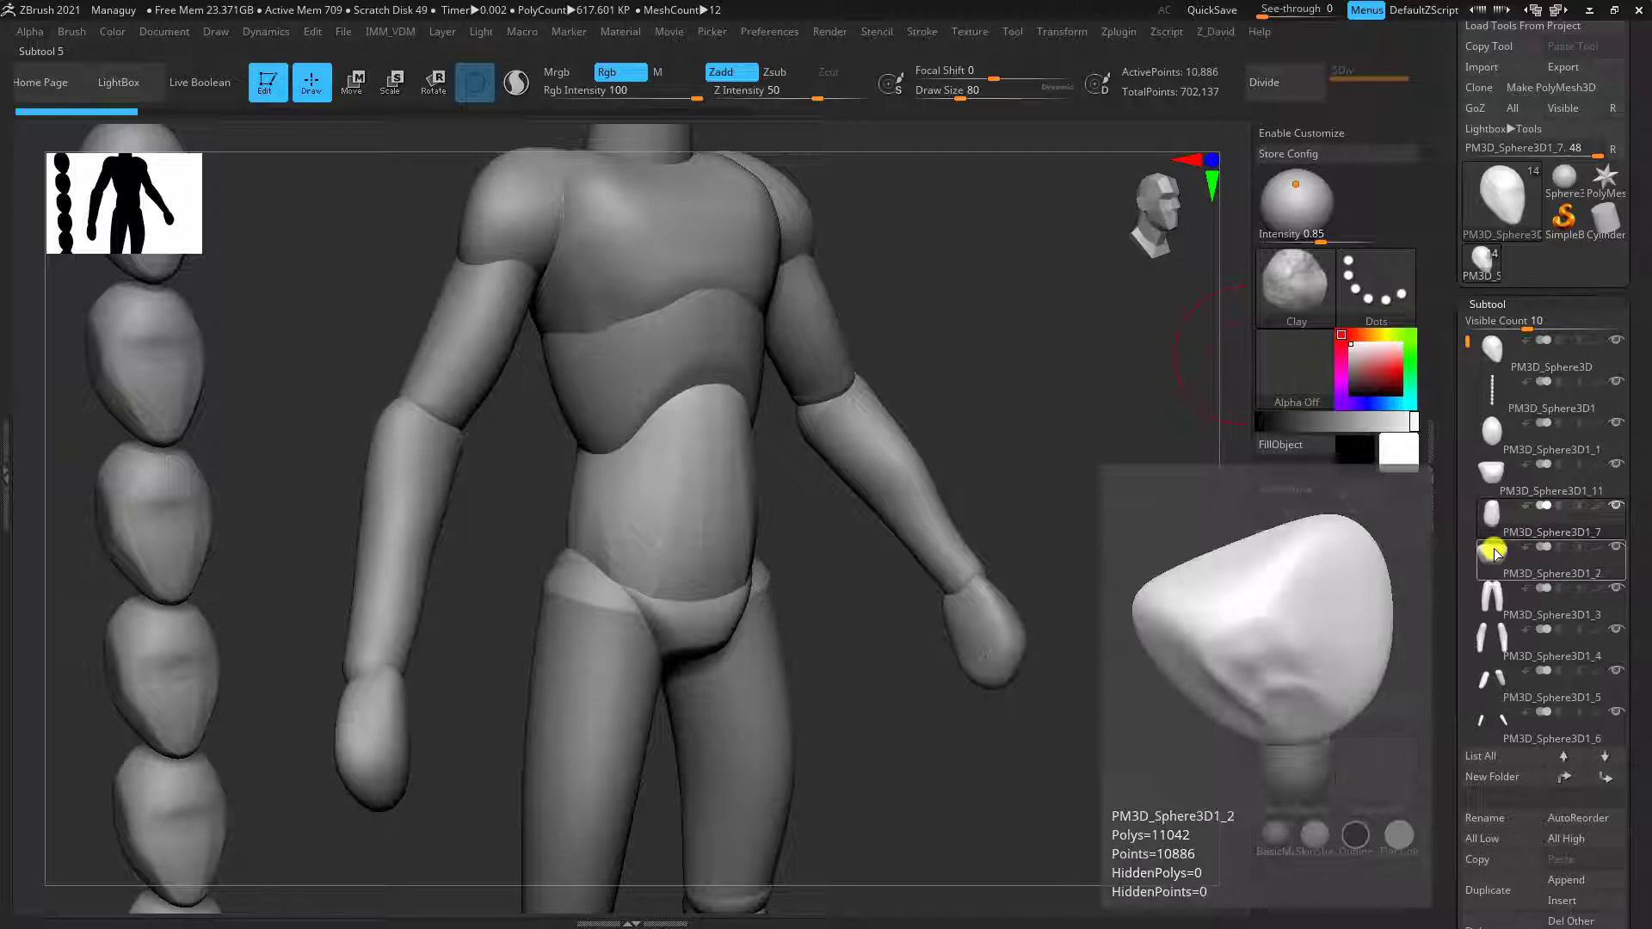
Step: Merge the abdomen subtool down with the pelvis subtool directly below it and accept the irreversible operation
{"action": "left_click_drag", "start_coordinate": [1626, 777], "coordinate": [1634, 604]}
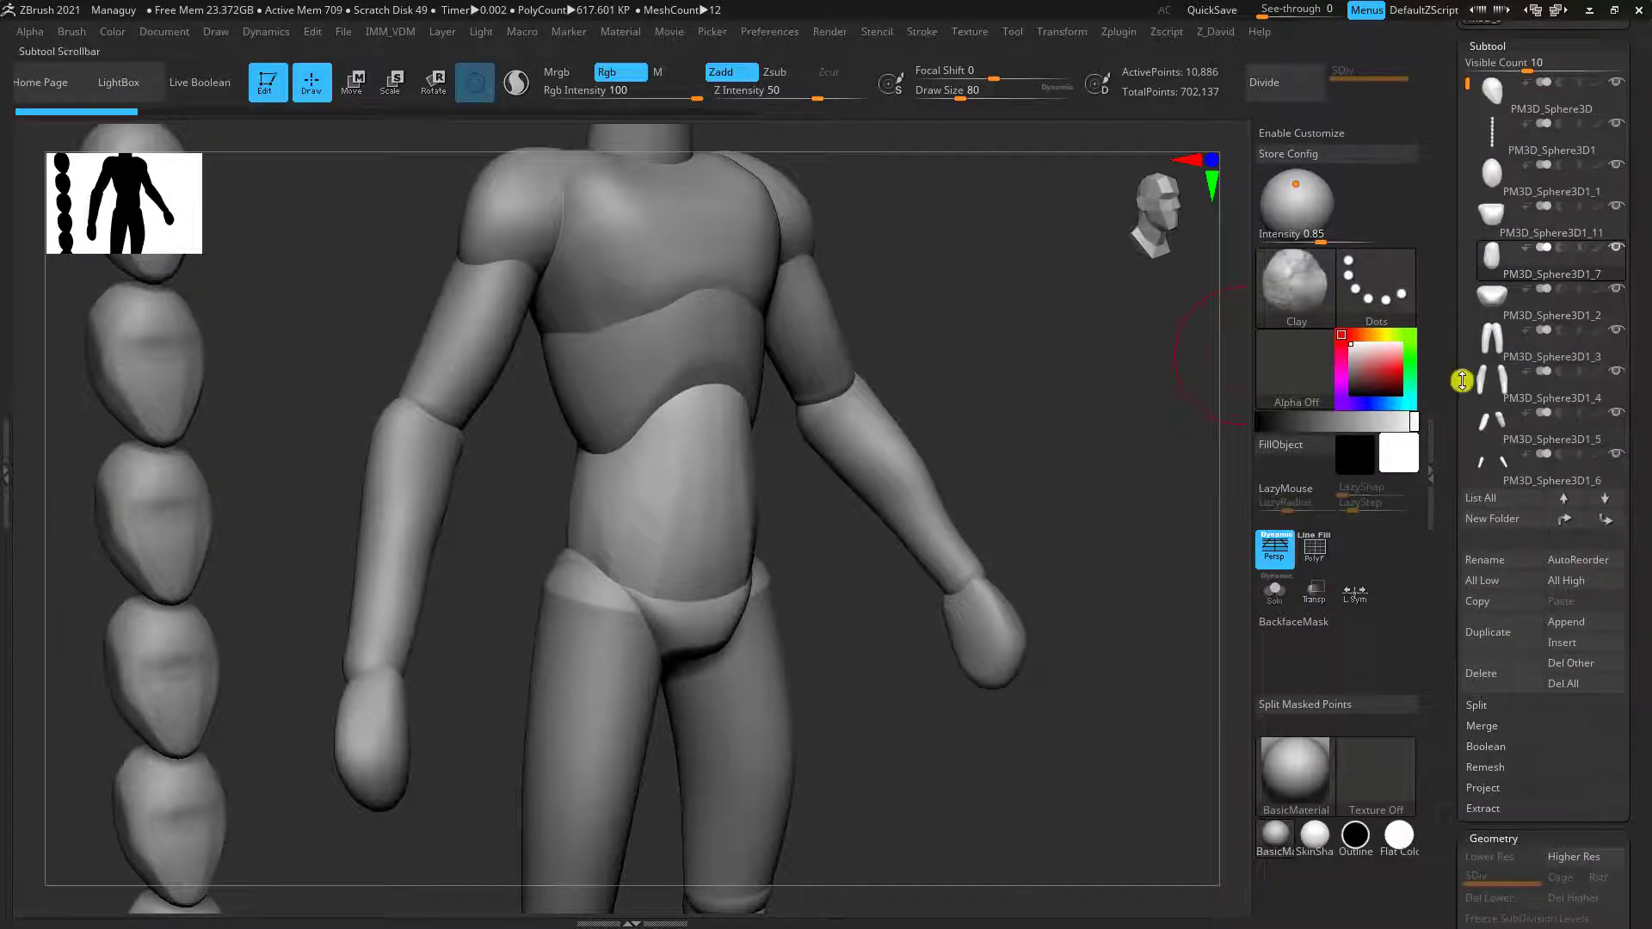
{"action": "left_click", "coordinate": [1489, 727]}
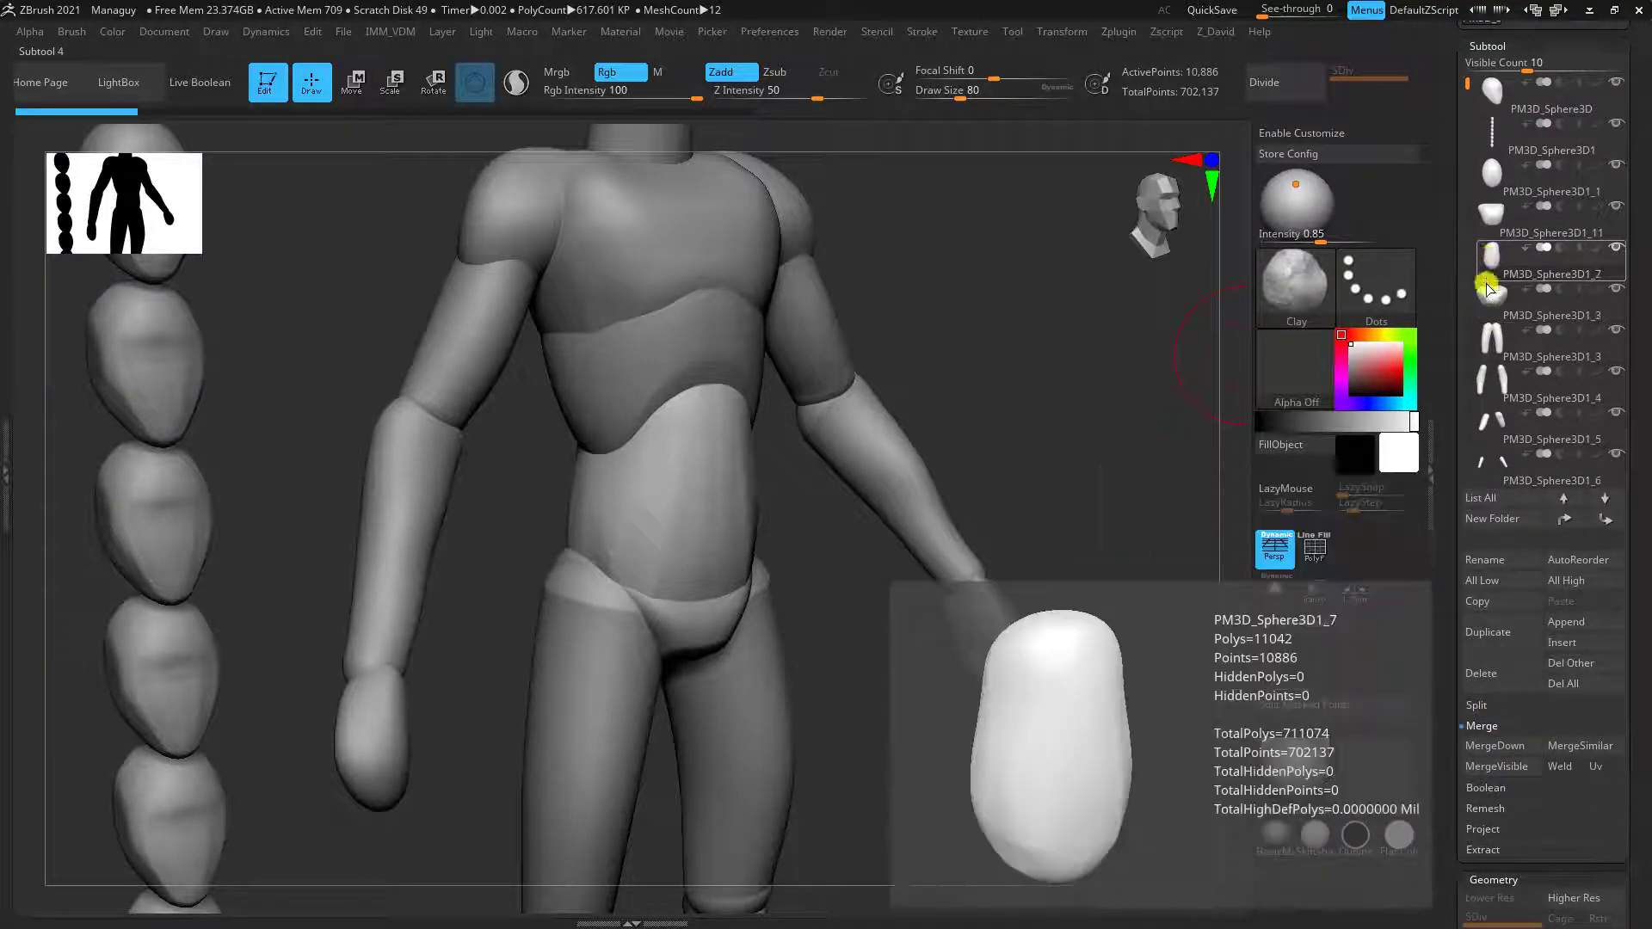
{"action": "mouse_move", "coordinate": [1491, 310]}
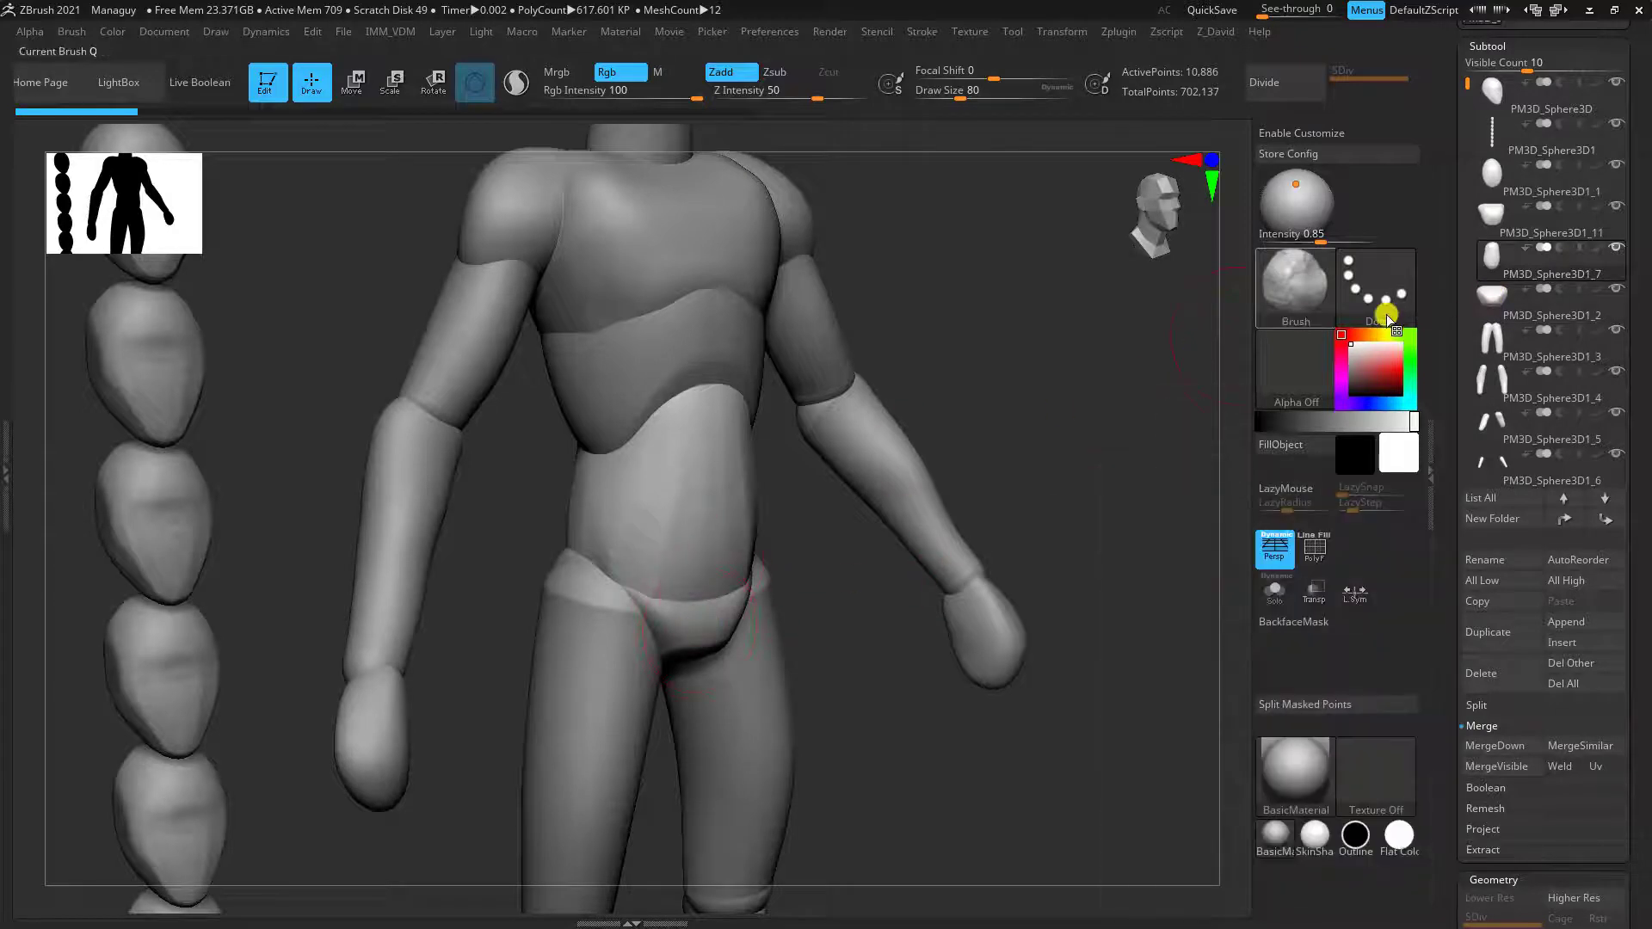
{"action": "left_click", "coordinate": [1495, 745]}
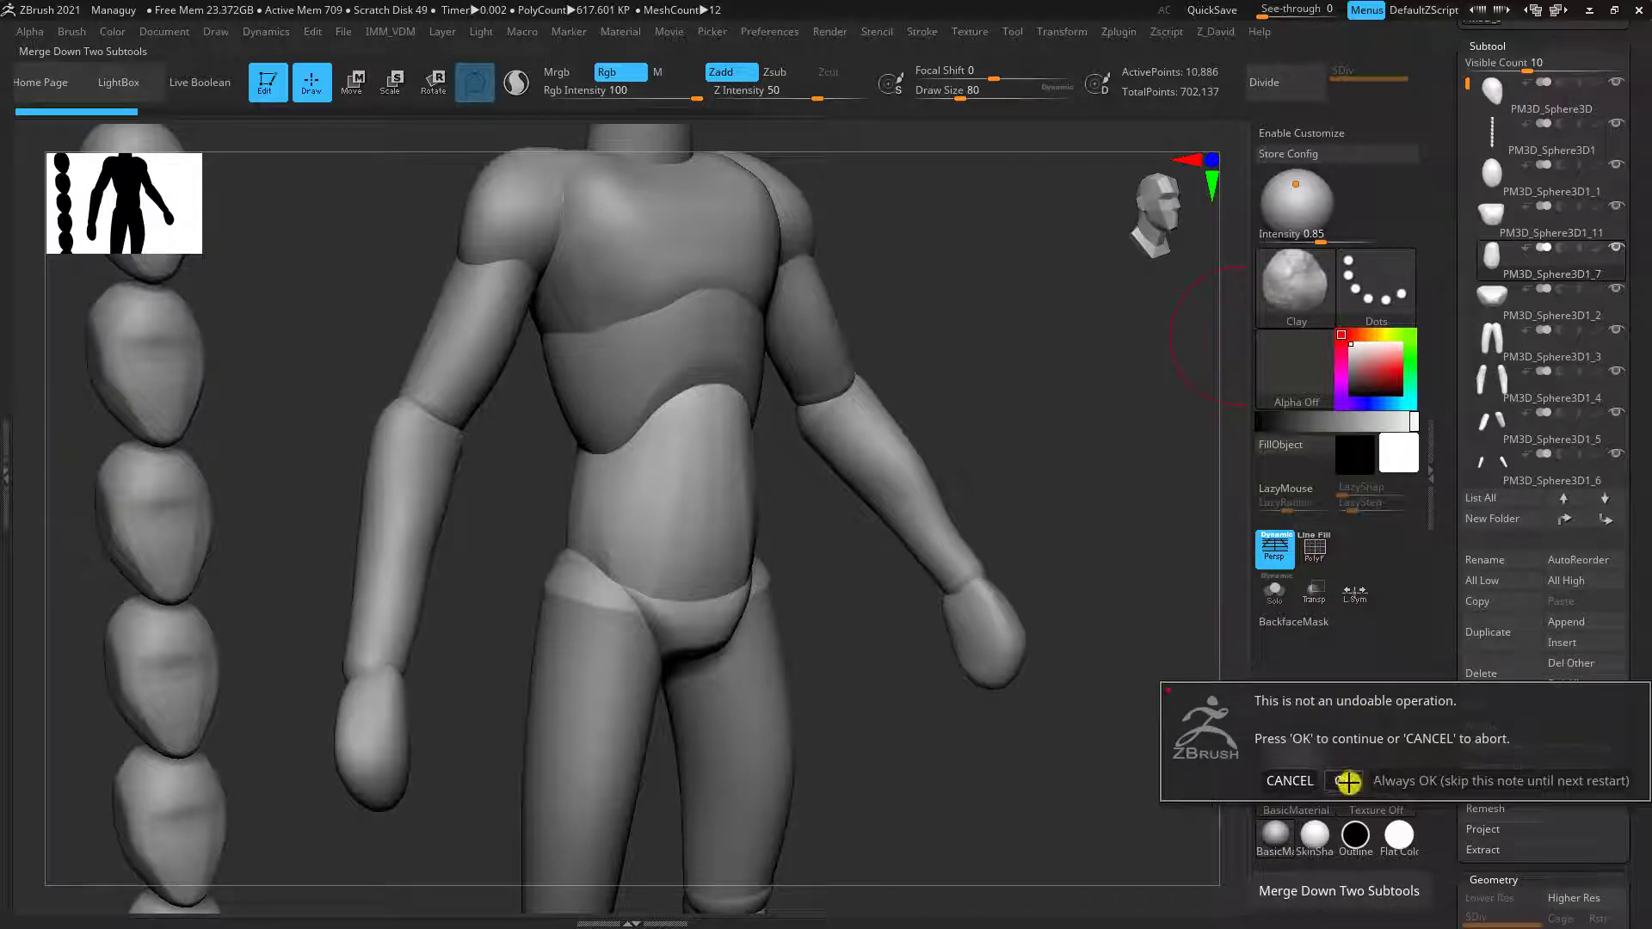
{"action": "left_click", "coordinate": [1346, 777]}
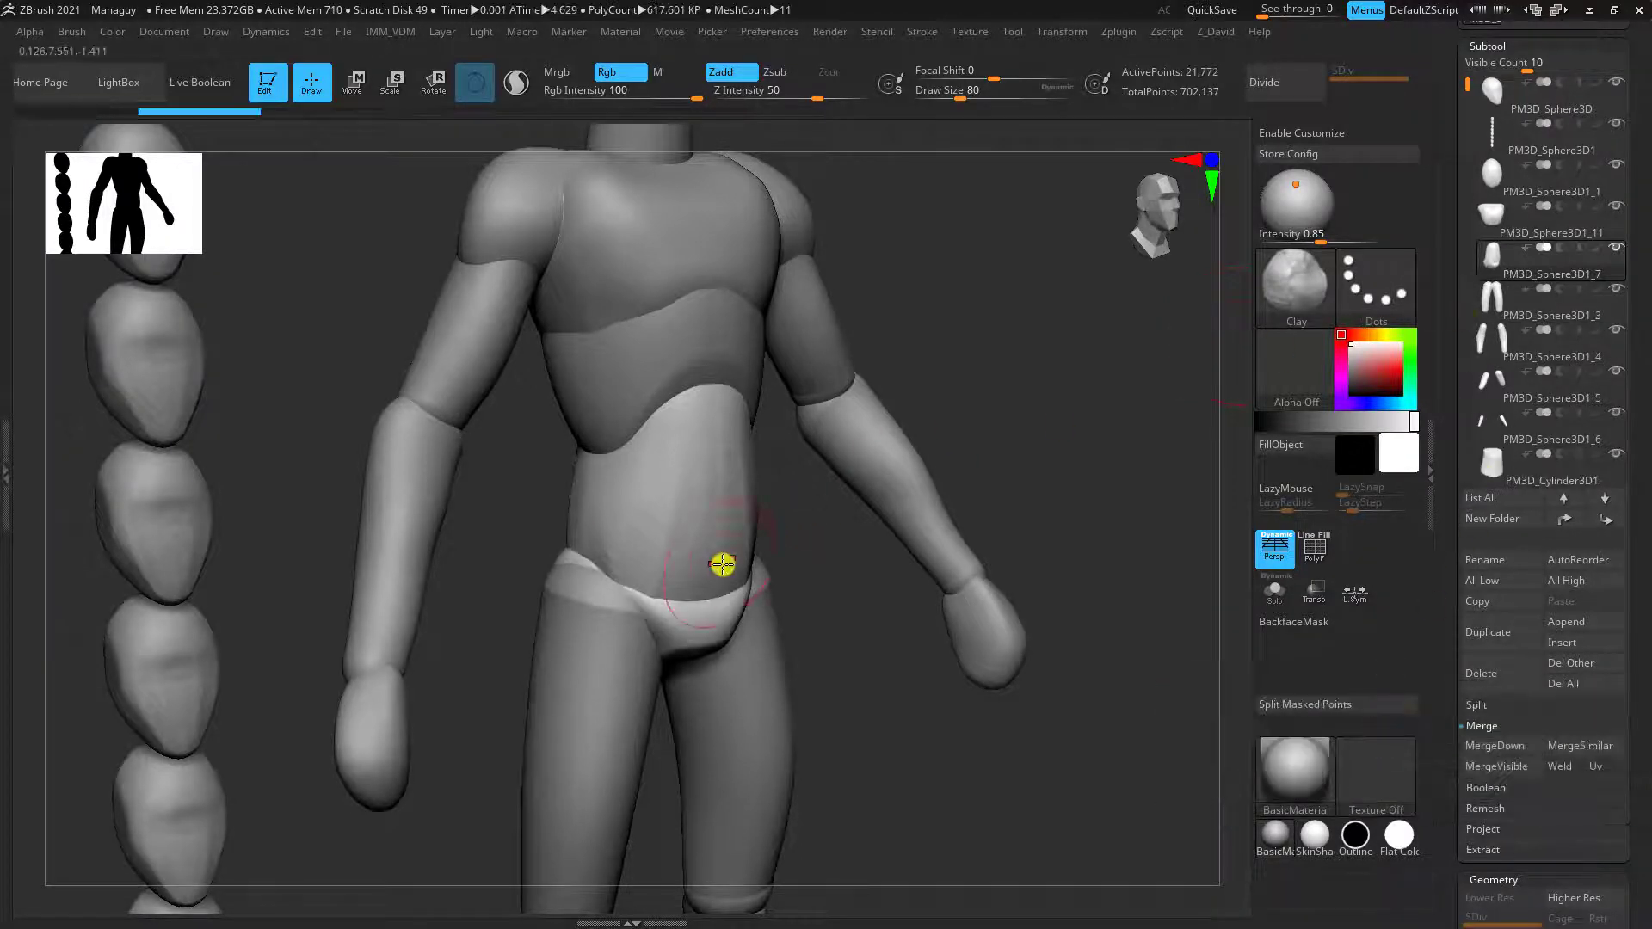
Step: Isolate the merged abdomen and pelvis and build up clay across the seam between them with the Clay brush
{"action": "left_click", "coordinate": [1275, 593]}
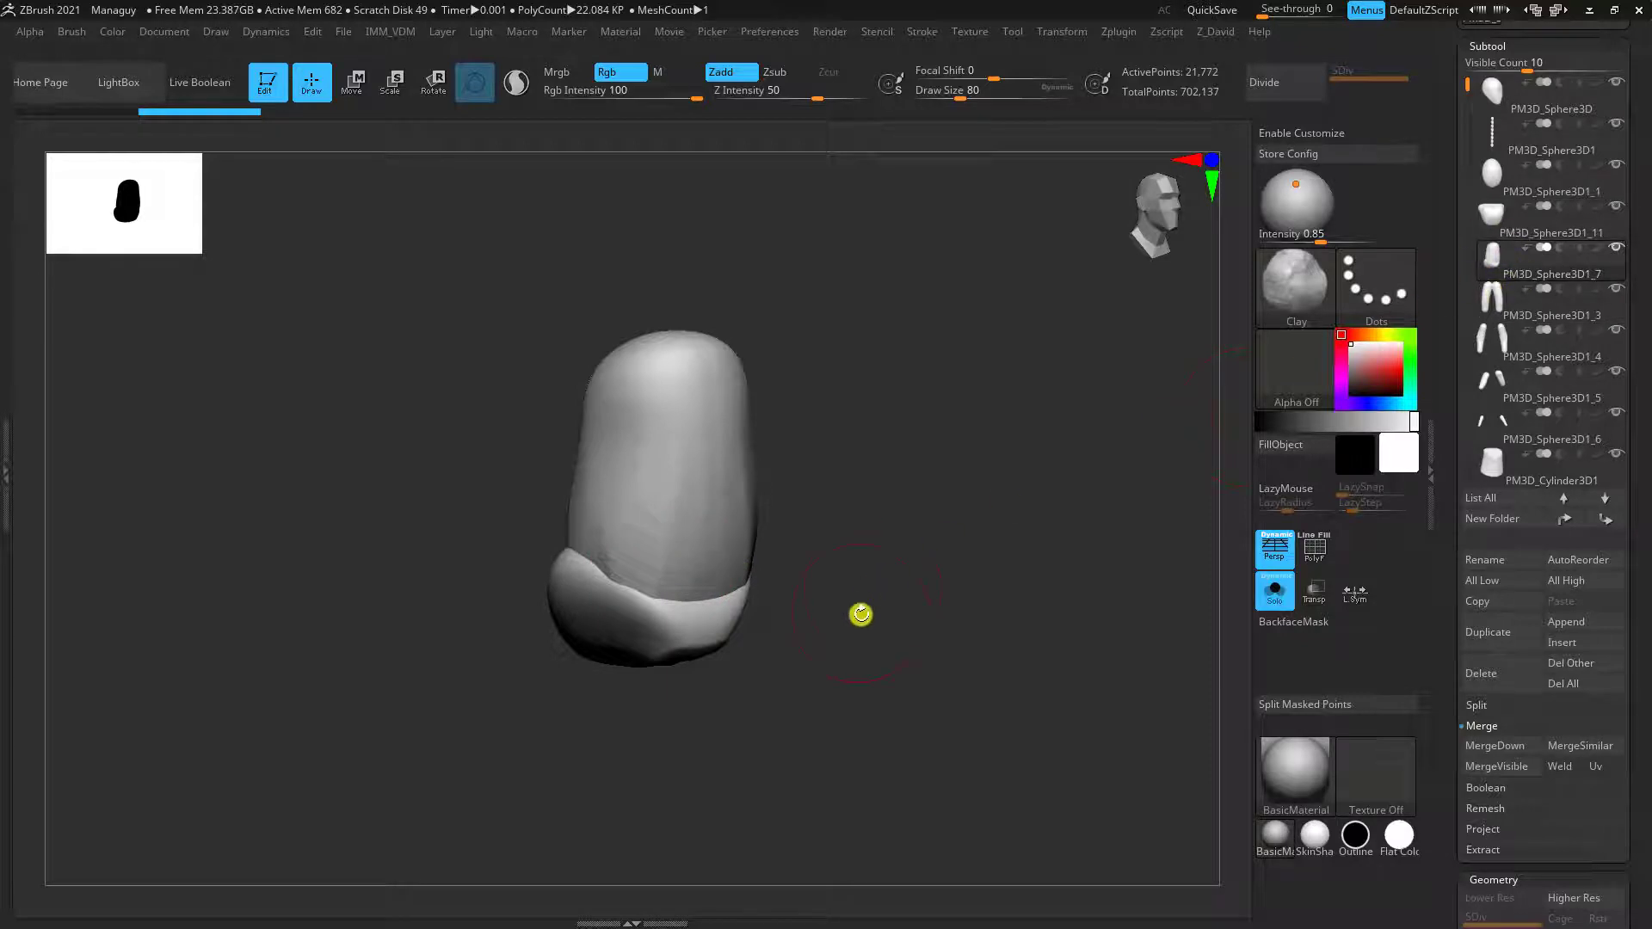
{"action": "left_click_drag", "start_coordinate": [860, 615], "coordinate": [733, 697]}
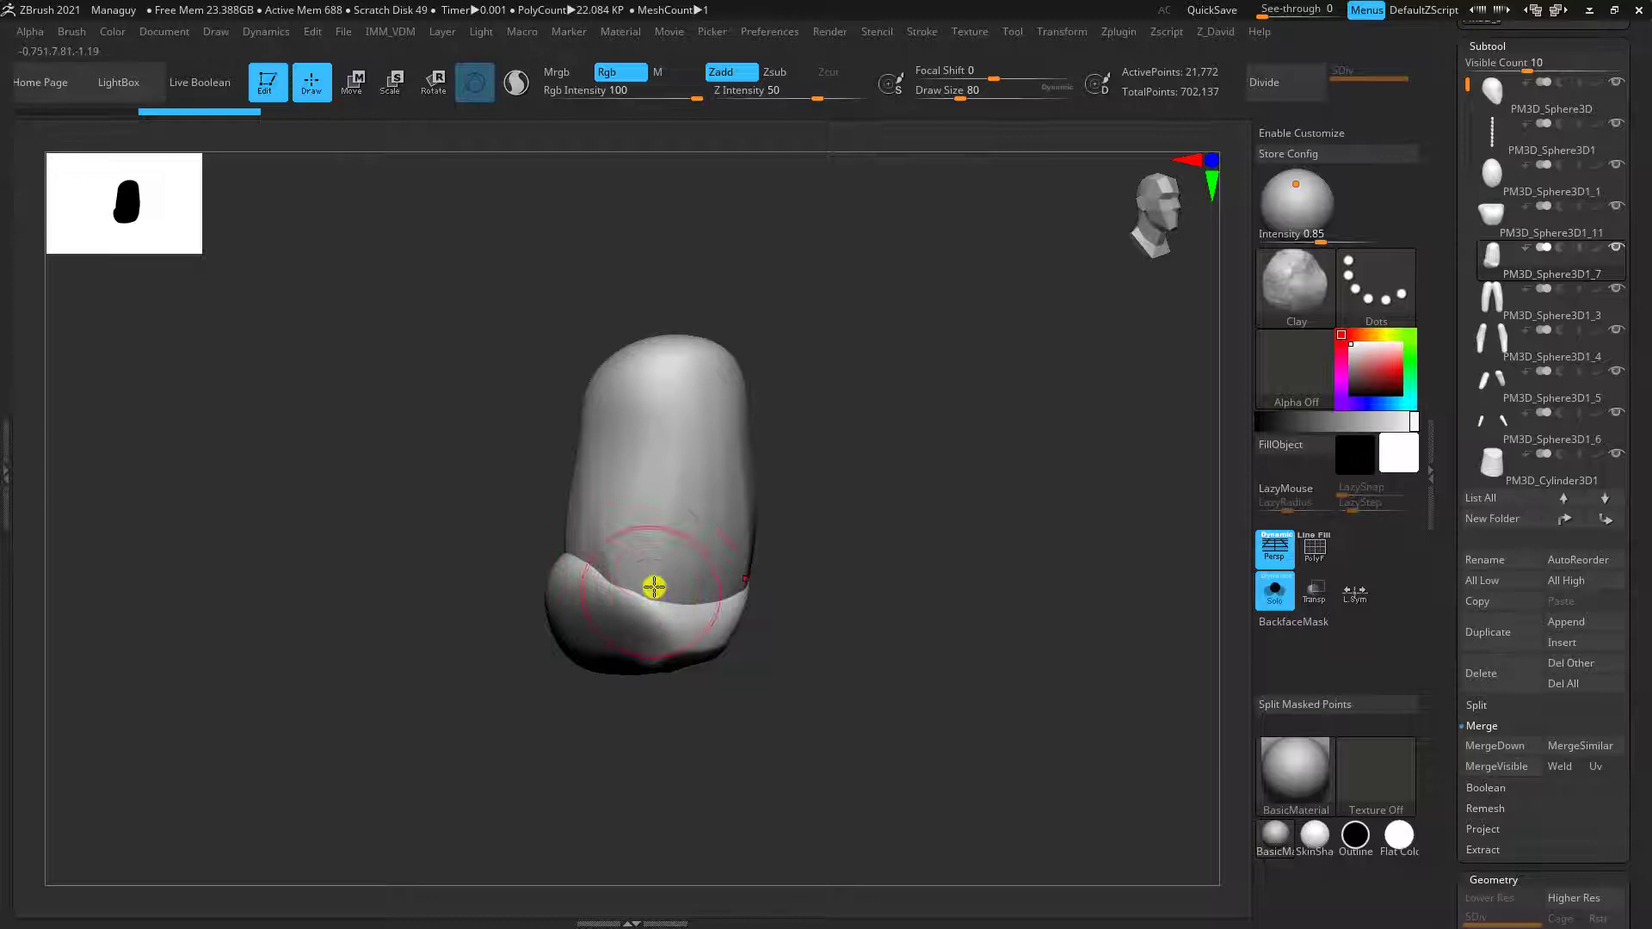
{"action": "mouse_move", "coordinate": [668, 535]}
{"action": "left_mouse_down"}
{"action": "mouse_move", "coordinate": [637, 553]}
{"action": "mouse_move", "coordinate": [656, 582]}
{"action": "mouse_move", "coordinate": [616, 542]}
{"action": "mouse_move", "coordinate": [608, 583]}
{"action": "left_mouse_up"}
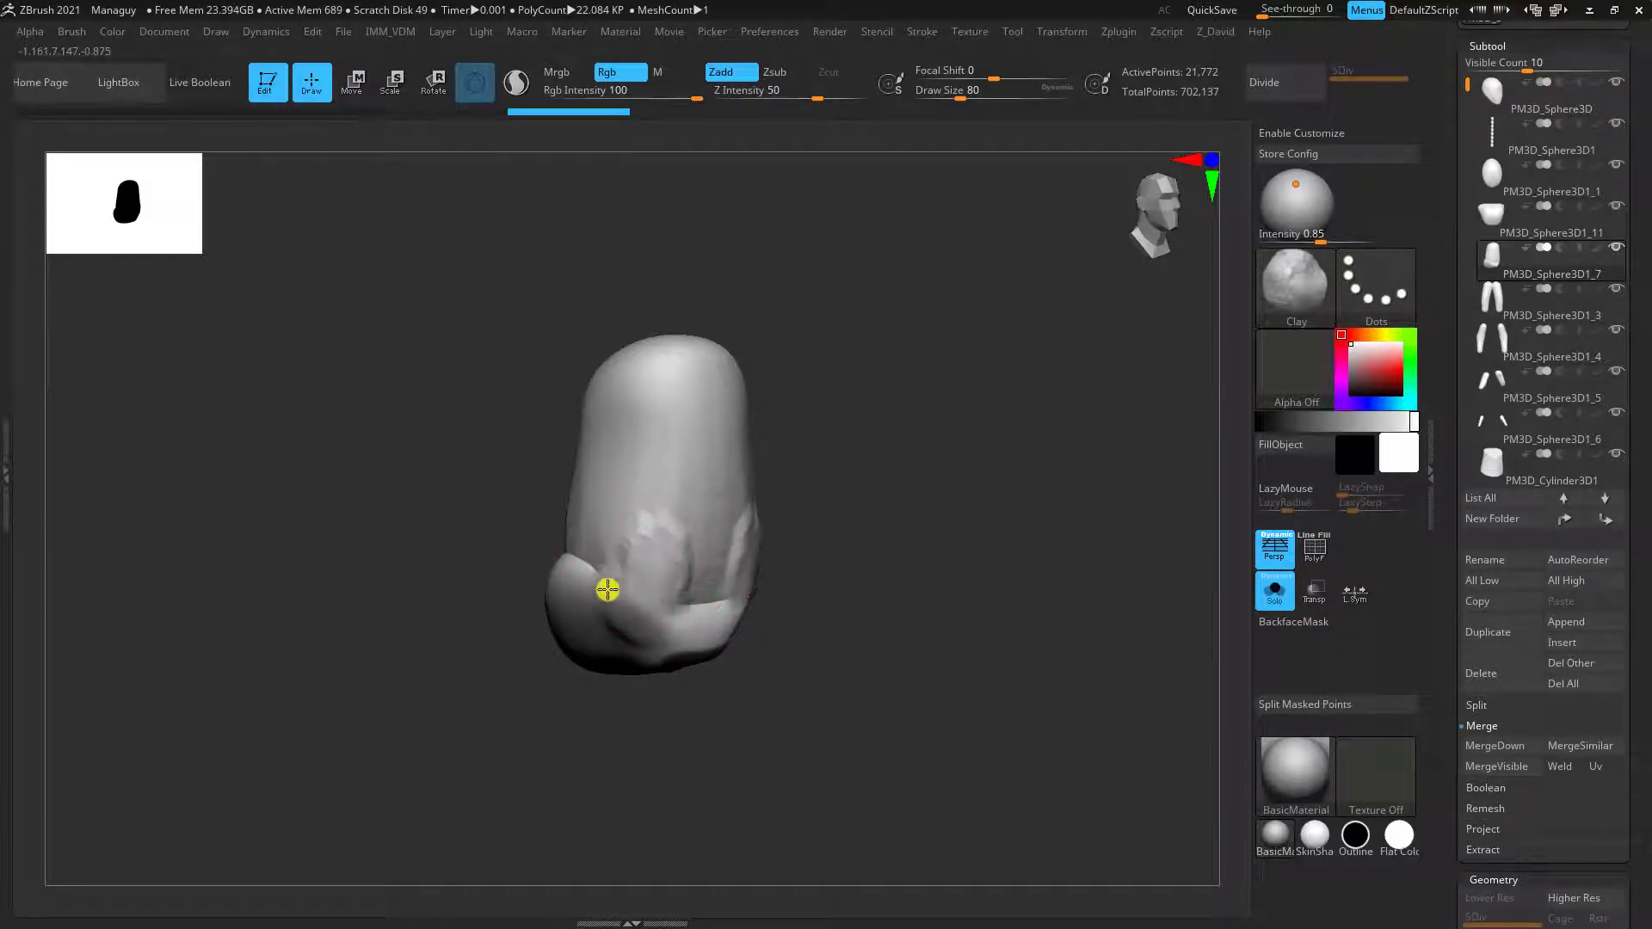
{"action": "mouse_move", "coordinate": [782, 526]}
{"action": "left_mouse_down"}
{"action": "mouse_move", "coordinate": [829, 568]}
{"action": "mouse_move", "coordinate": [841, 533]}
{"action": "mouse_move", "coordinate": [881, 616]}
{"action": "mouse_move", "coordinate": [903, 612]}
{"action": "left_mouse_up"}
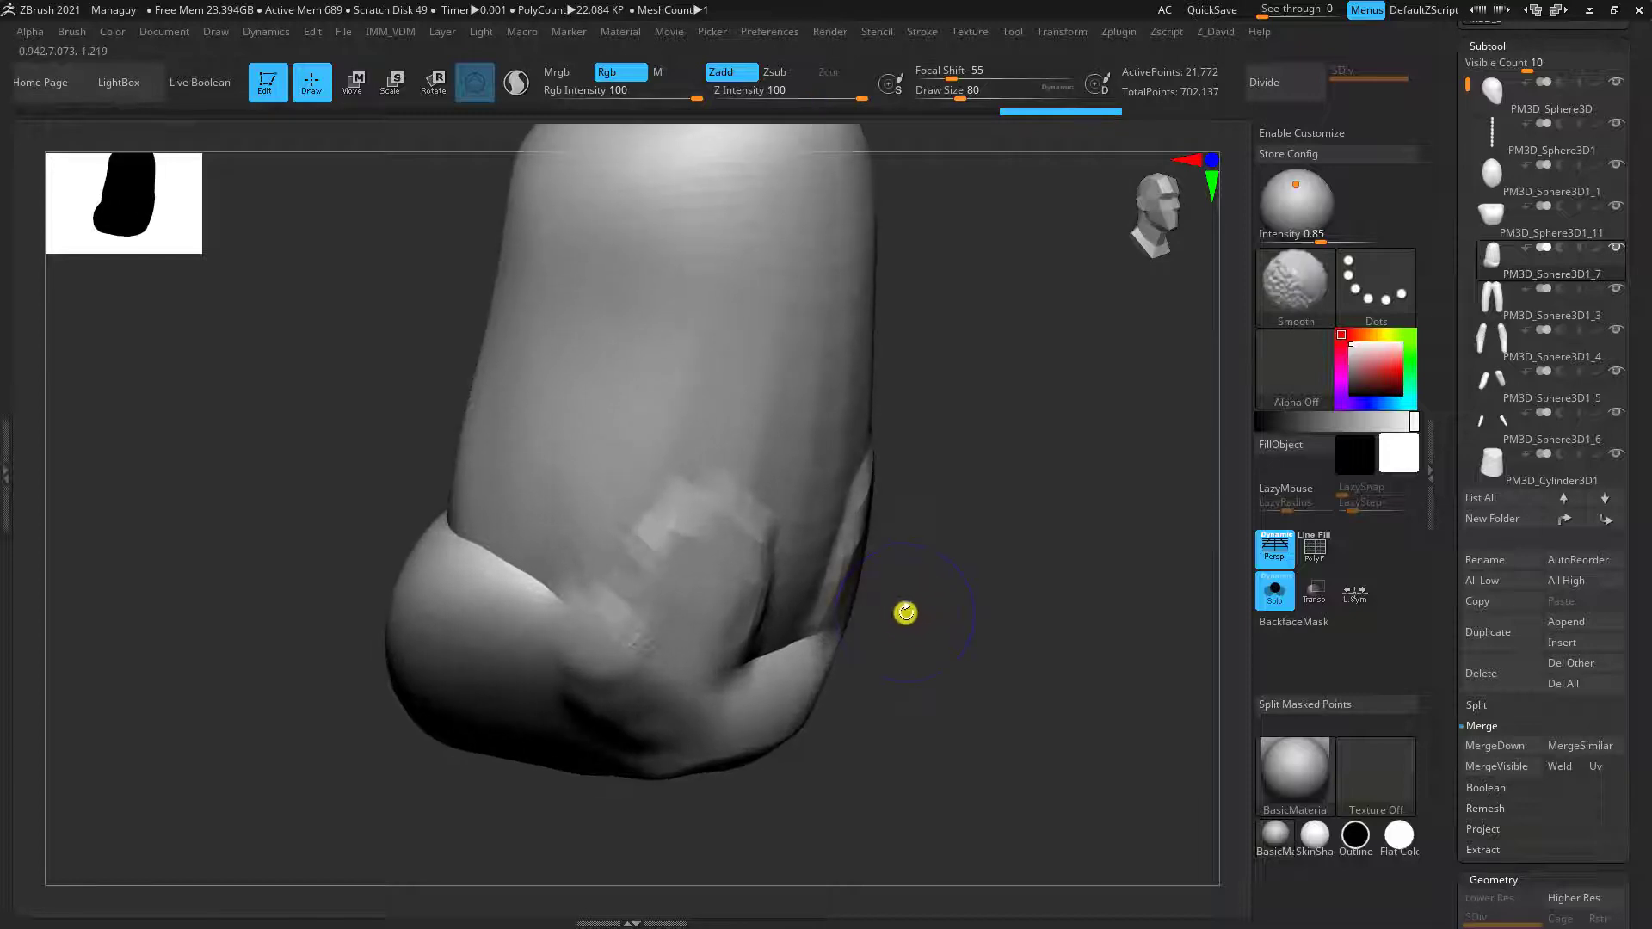
Step: Check the wireframe around the seam and smooth the built-up clay between the abdomen and pelvis
{"action": "key", "text": "shift+f"}
{"action": "right_click_drag", "start_coordinate": [623, 637], "coordinate": [793, 672]}
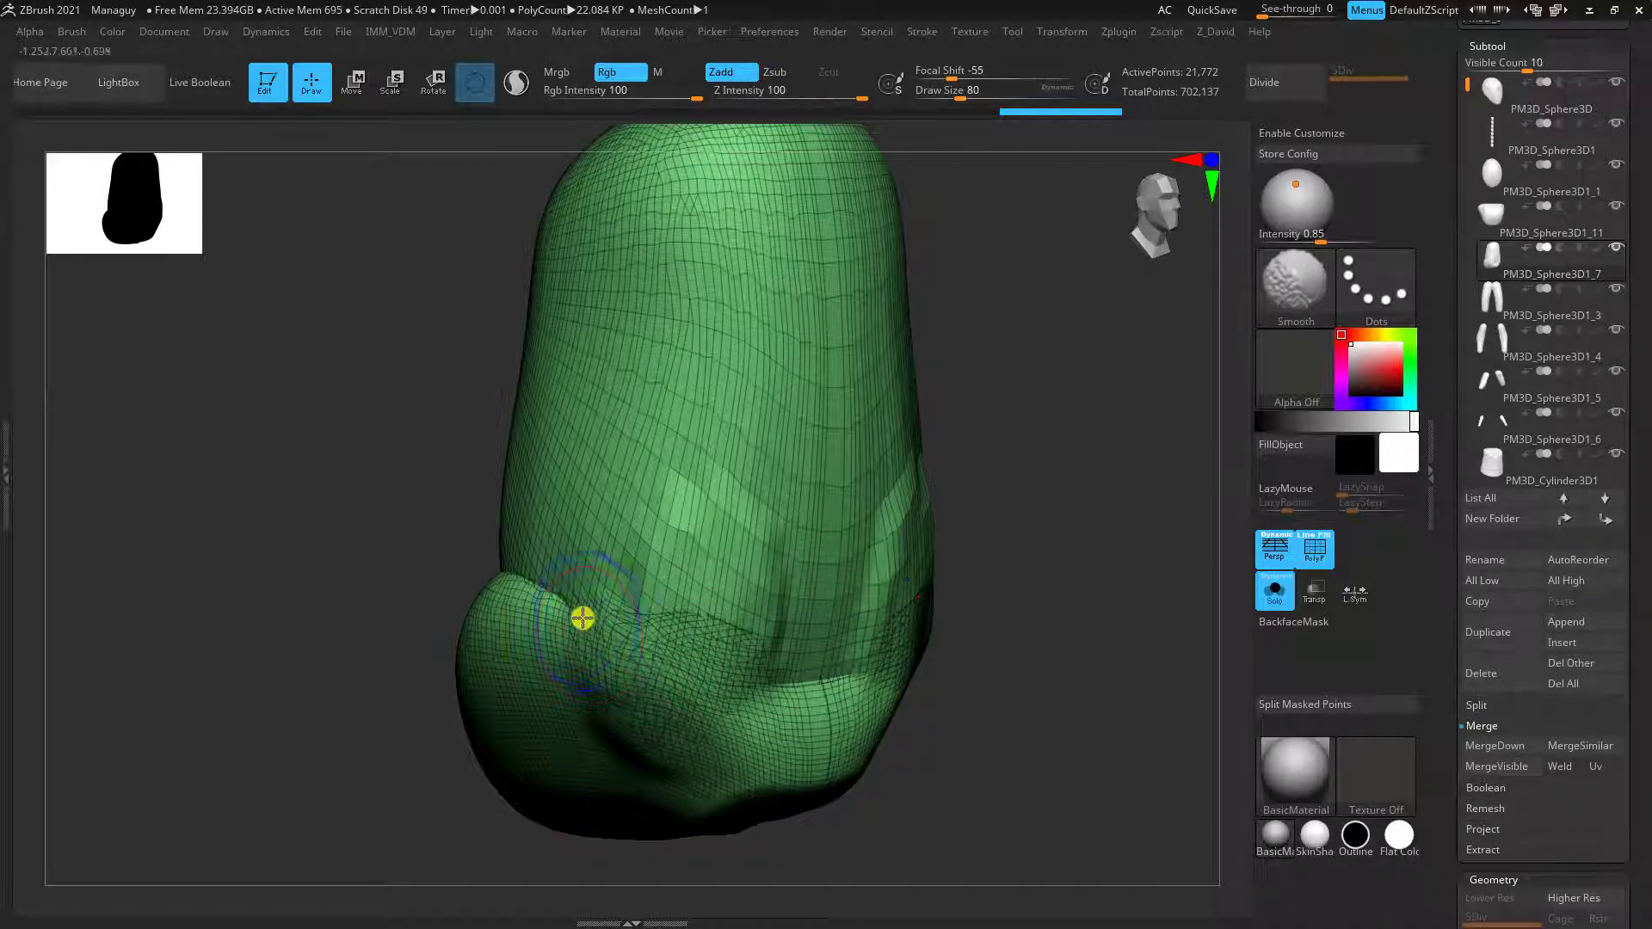
{"action": "key", "text": "shift+f"}
{"action": "mouse_move", "coordinate": [605, 641]}
{"action": "left_mouse_down", "text": "shift"}
{"action": "mouse_move", "coordinate": [701, 664]}
{"action": "mouse_move", "coordinate": [687, 649]}
{"action": "left_mouse_up", "text": "shift"}
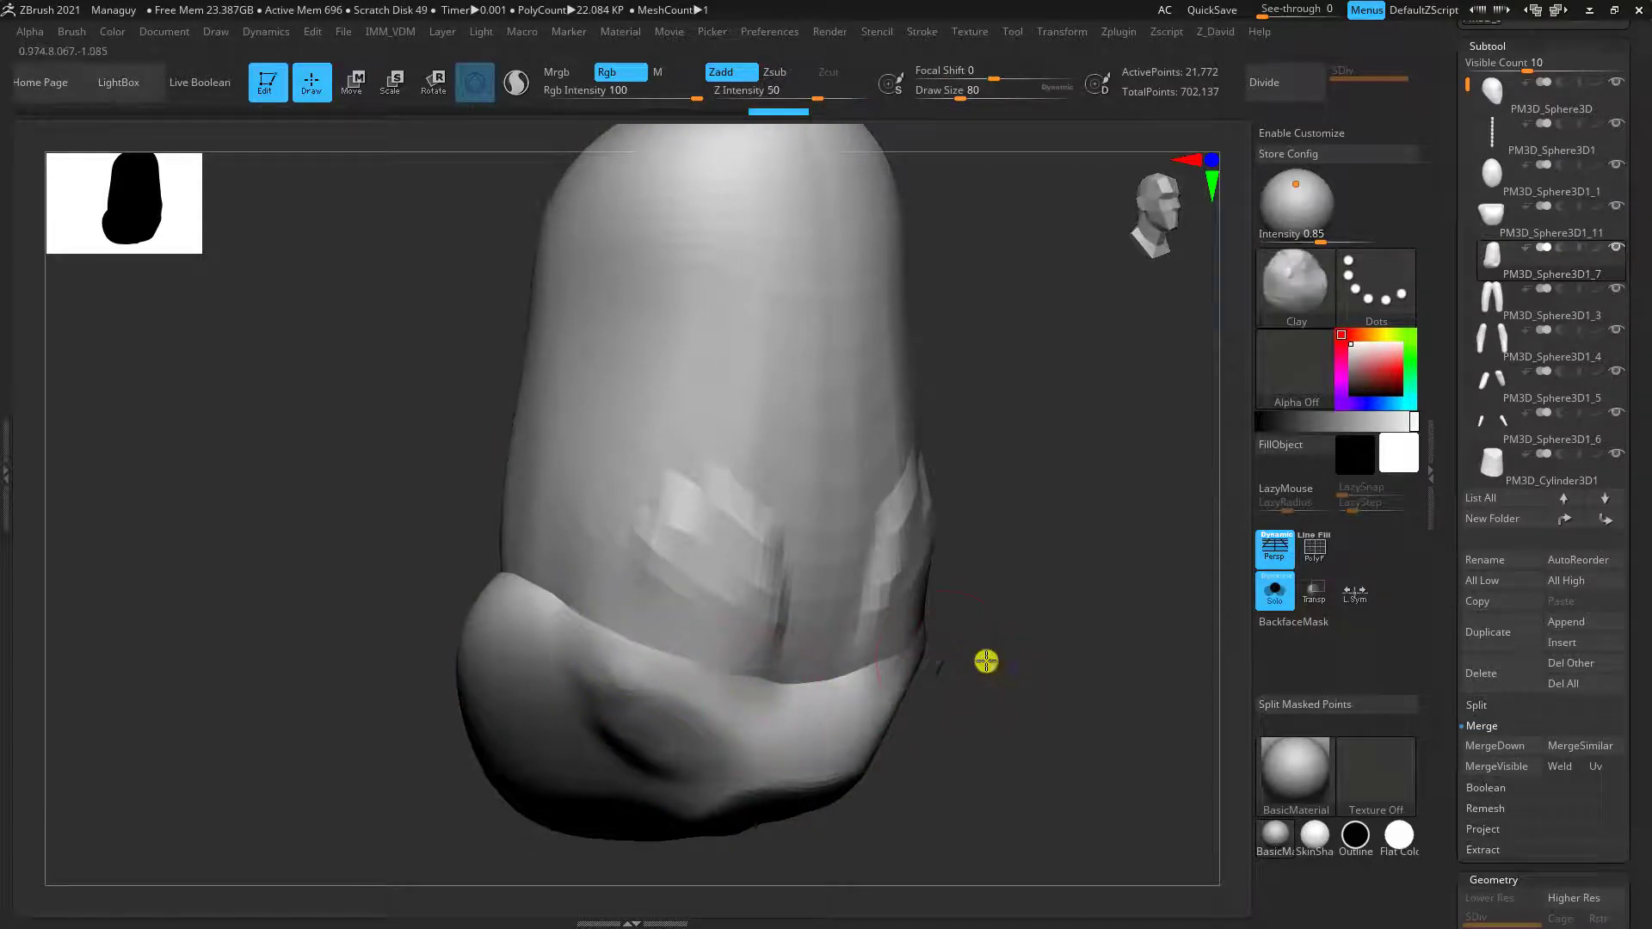
{"action": "left_click_drag", "start_coordinate": [984, 664], "coordinate": [959, 761], "text": "alt"}
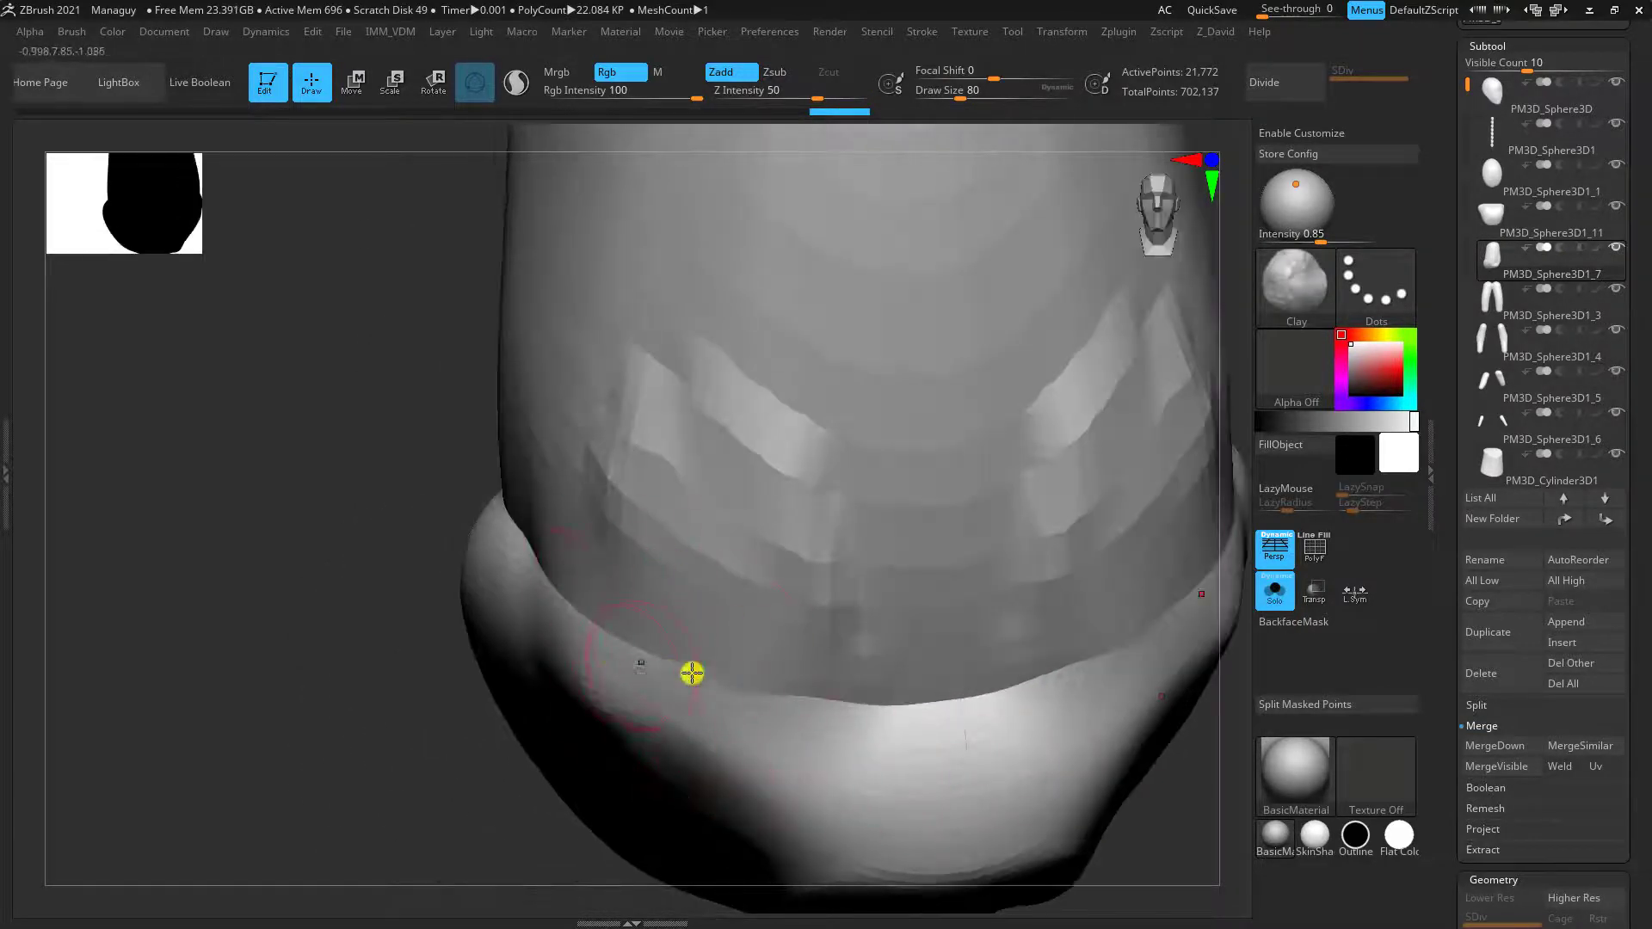
{"action": "mouse_move", "coordinate": [430, 761]}
{"action": "left_mouse_down"}
{"action": "mouse_move", "coordinate": [319, 779]}
{"action": "mouse_move", "coordinate": [408, 769]}
{"action": "left_mouse_up"}
{"action": "mouse_move", "coordinate": [597, 627]}
{"action": "left_mouse_down", "text": "shift"}
{"action": "mouse_move", "coordinate": [739, 716]}
{"action": "mouse_move", "coordinate": [553, 593]}
{"action": "left_mouse_up", "text": "shift"}
{"action": "mouse_move", "coordinate": [1162, 797]}
{"action": "left_mouse_down", "text": "alt"}
{"action": "mouse_move", "coordinate": [1040, 759]}
{"action": "mouse_move", "coordinate": [1052, 727]}
{"action": "mouse_move", "coordinate": [1032, 757]}
{"action": "left_mouse_up", "text": "alt"}
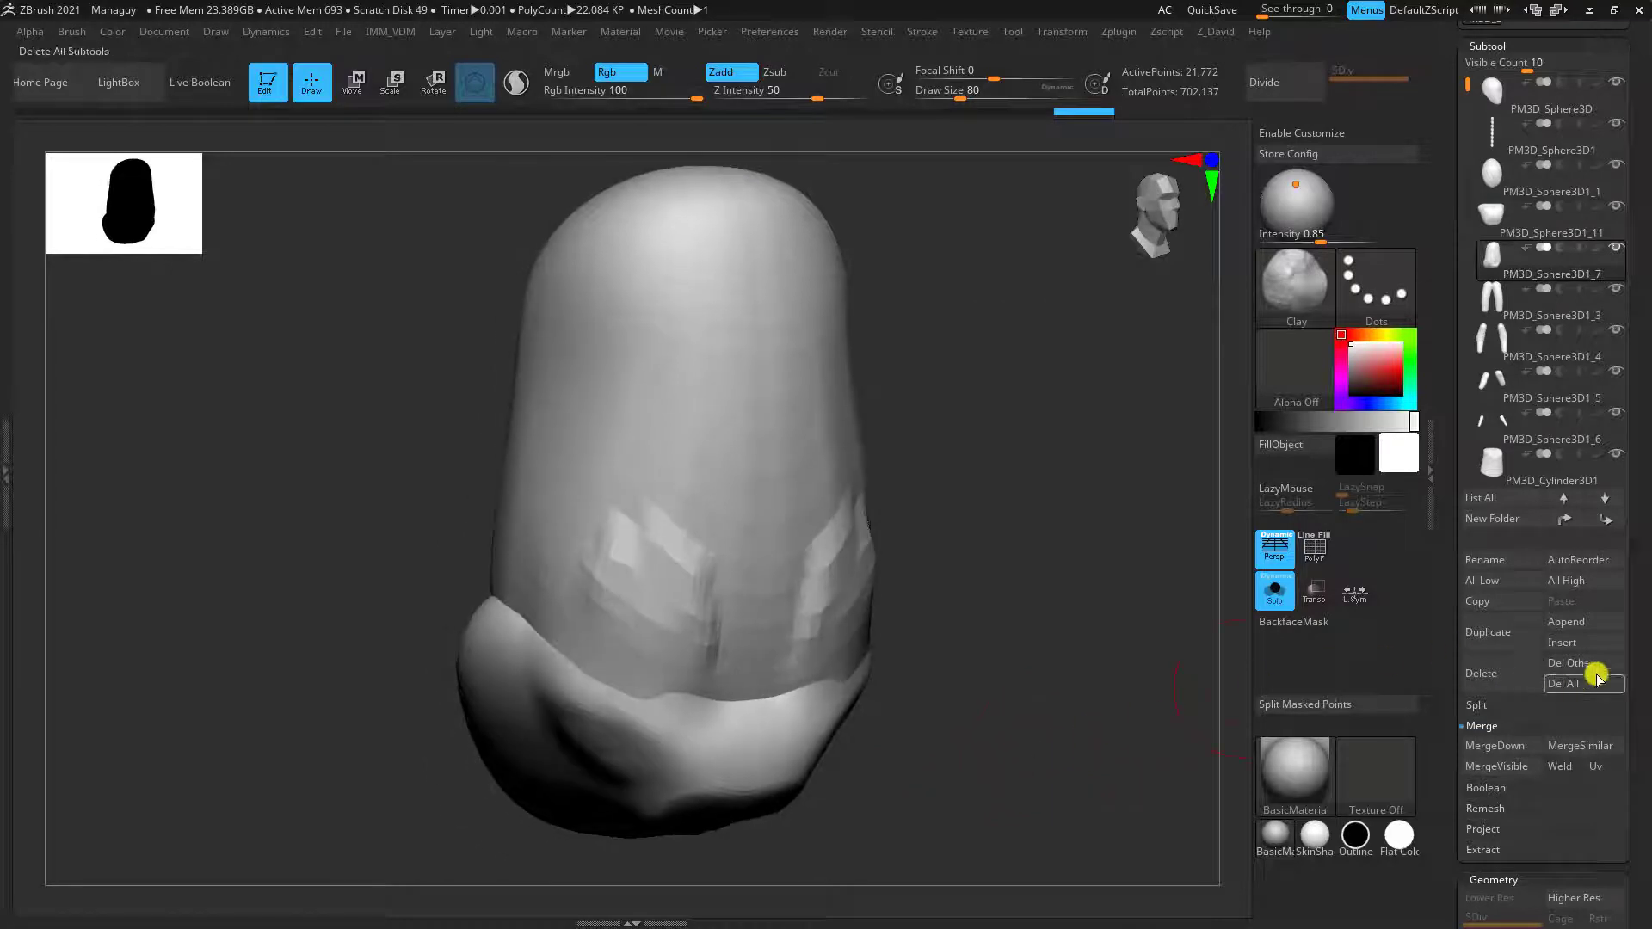
Step: Recompute the DynaMesh of the merged abdomen and pelvis at resolution 64 to fuse them into one continuous mesh
{"action": "left_click_drag", "start_coordinate": [1637, 674], "coordinate": [1588, 541]}
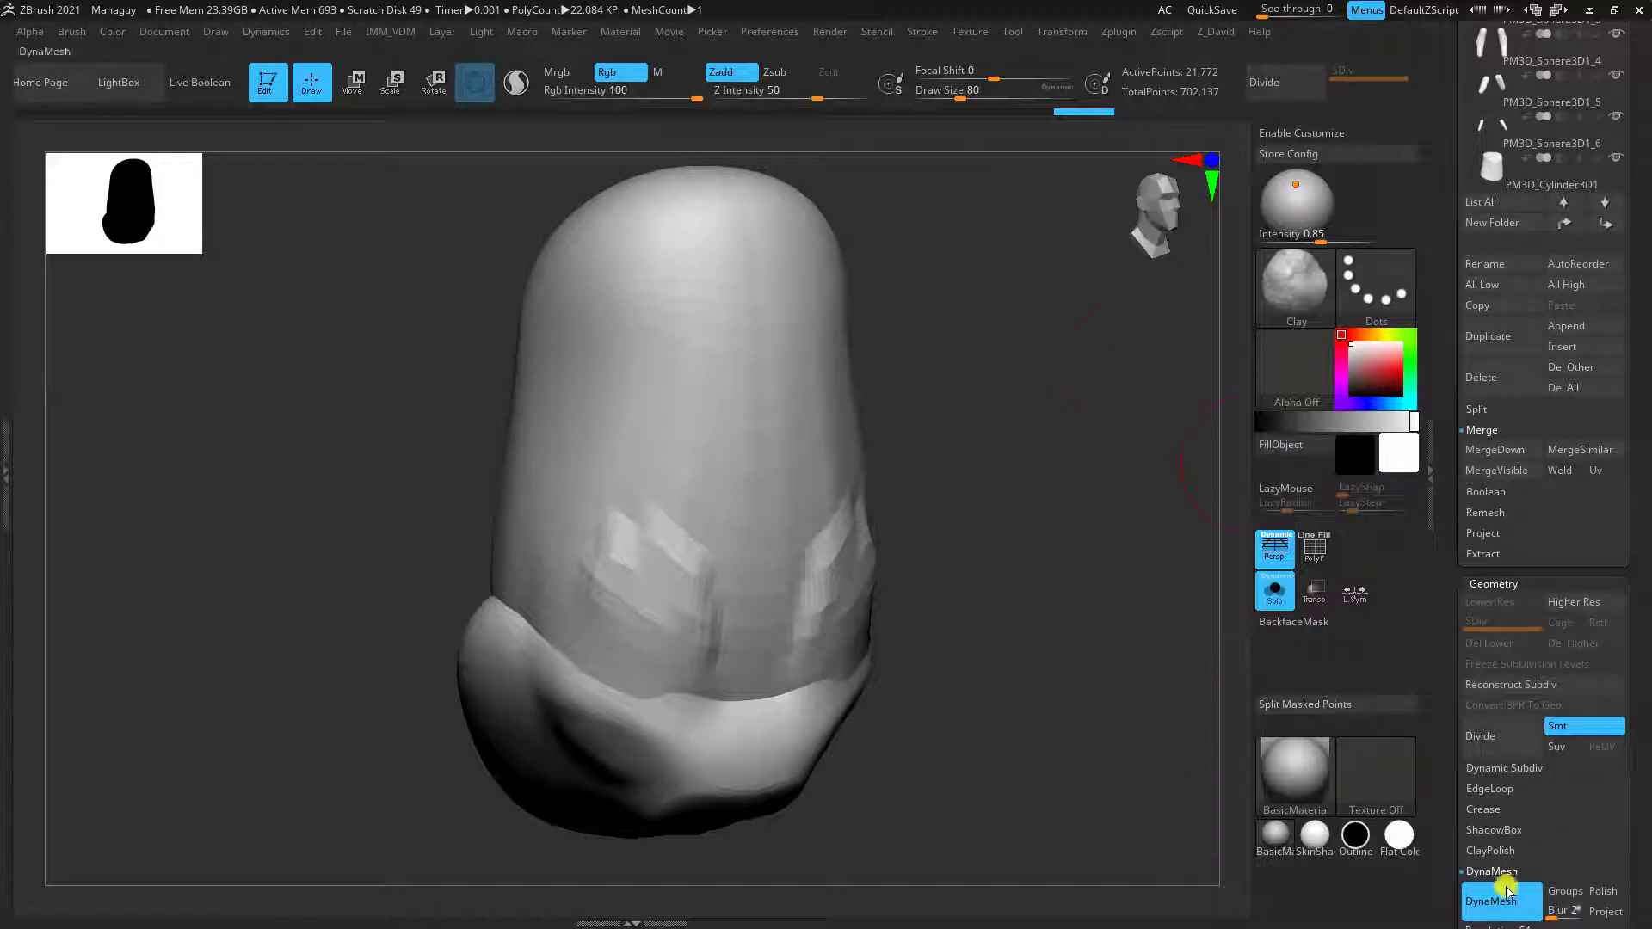
{"action": "left_click_drag", "start_coordinate": [1639, 805], "coordinate": [1626, 687]}
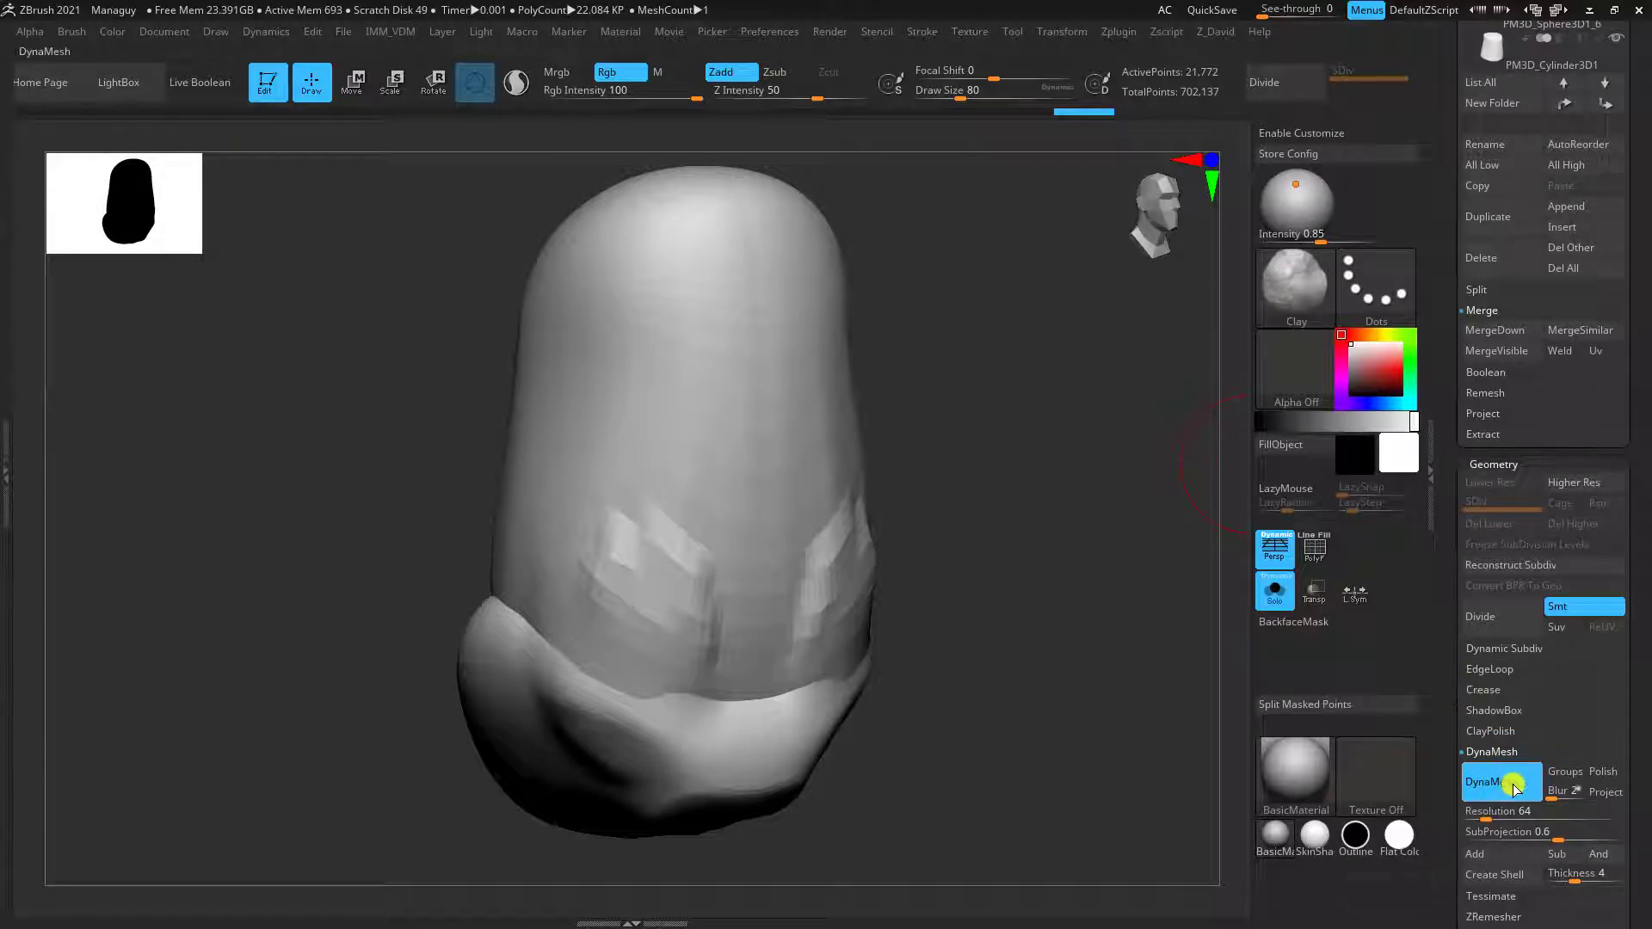
{"action": "left_click_drag", "start_coordinate": [988, 640], "coordinate": [987, 633]}
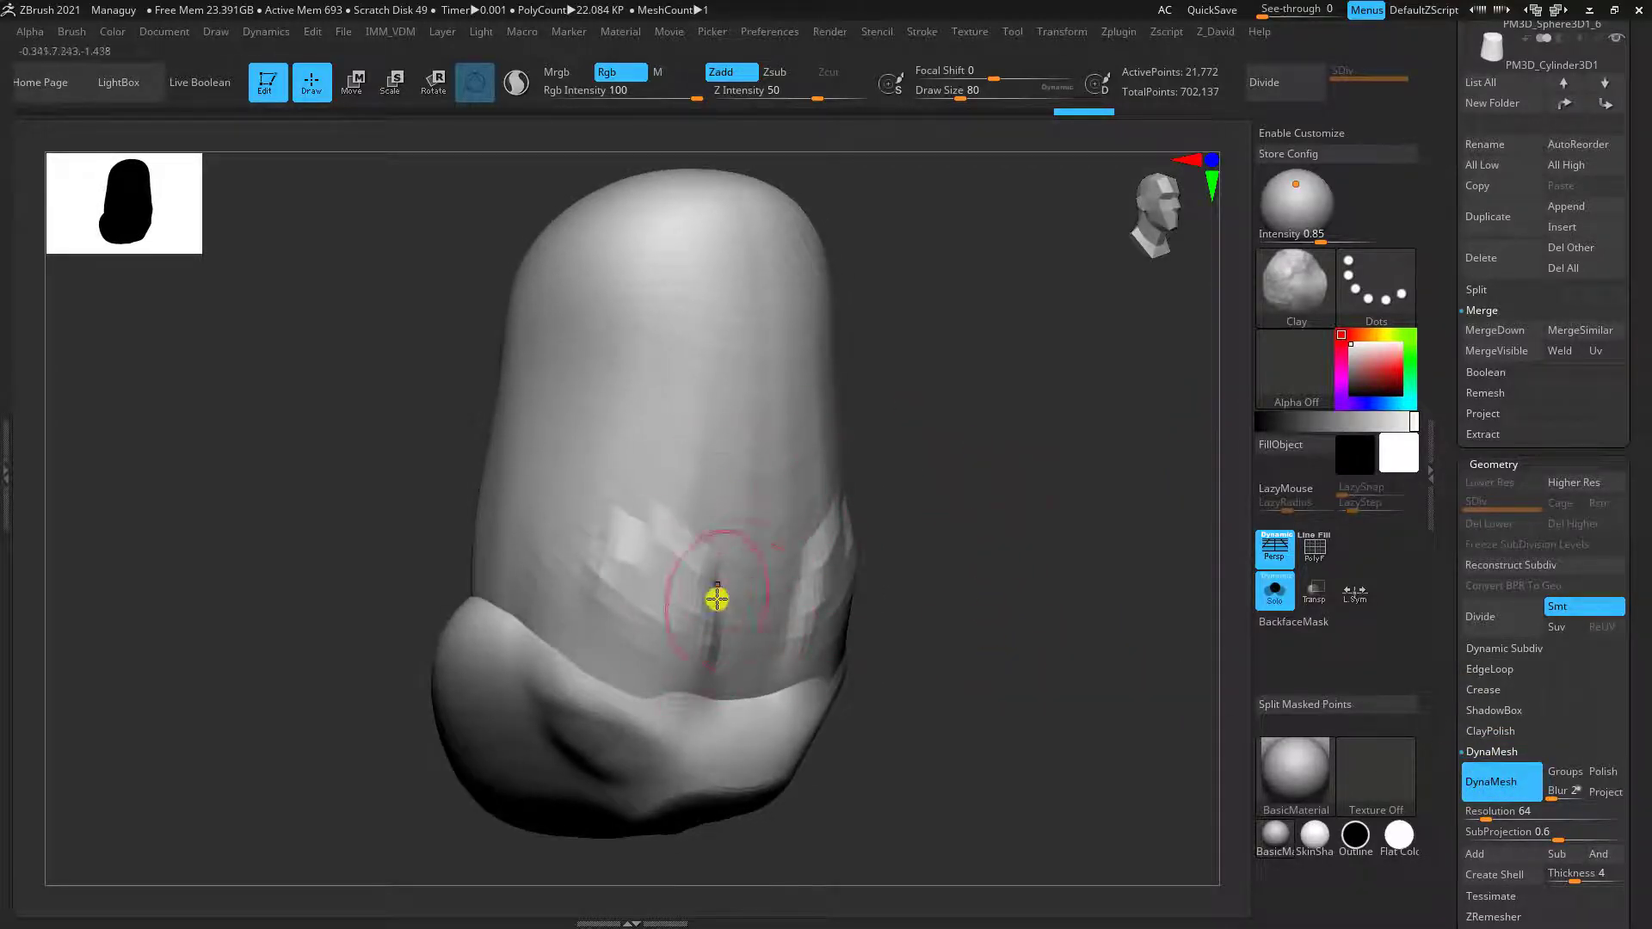
{"action": "key", "text": "shift+f"}
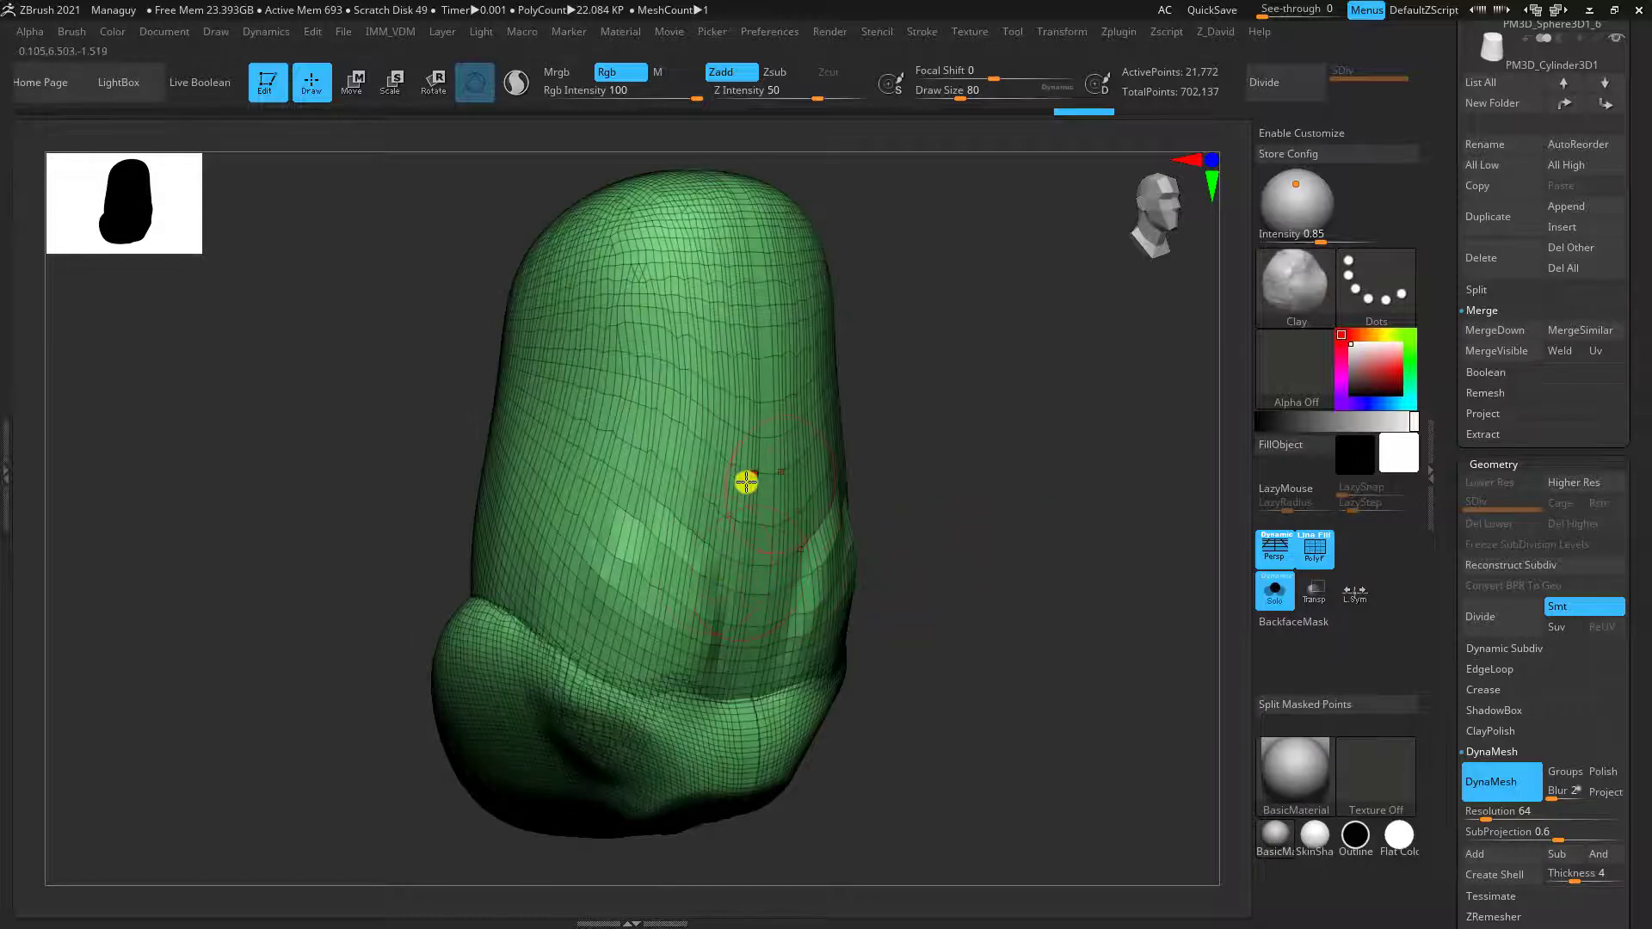
{"action": "key", "text": "shift+f"}
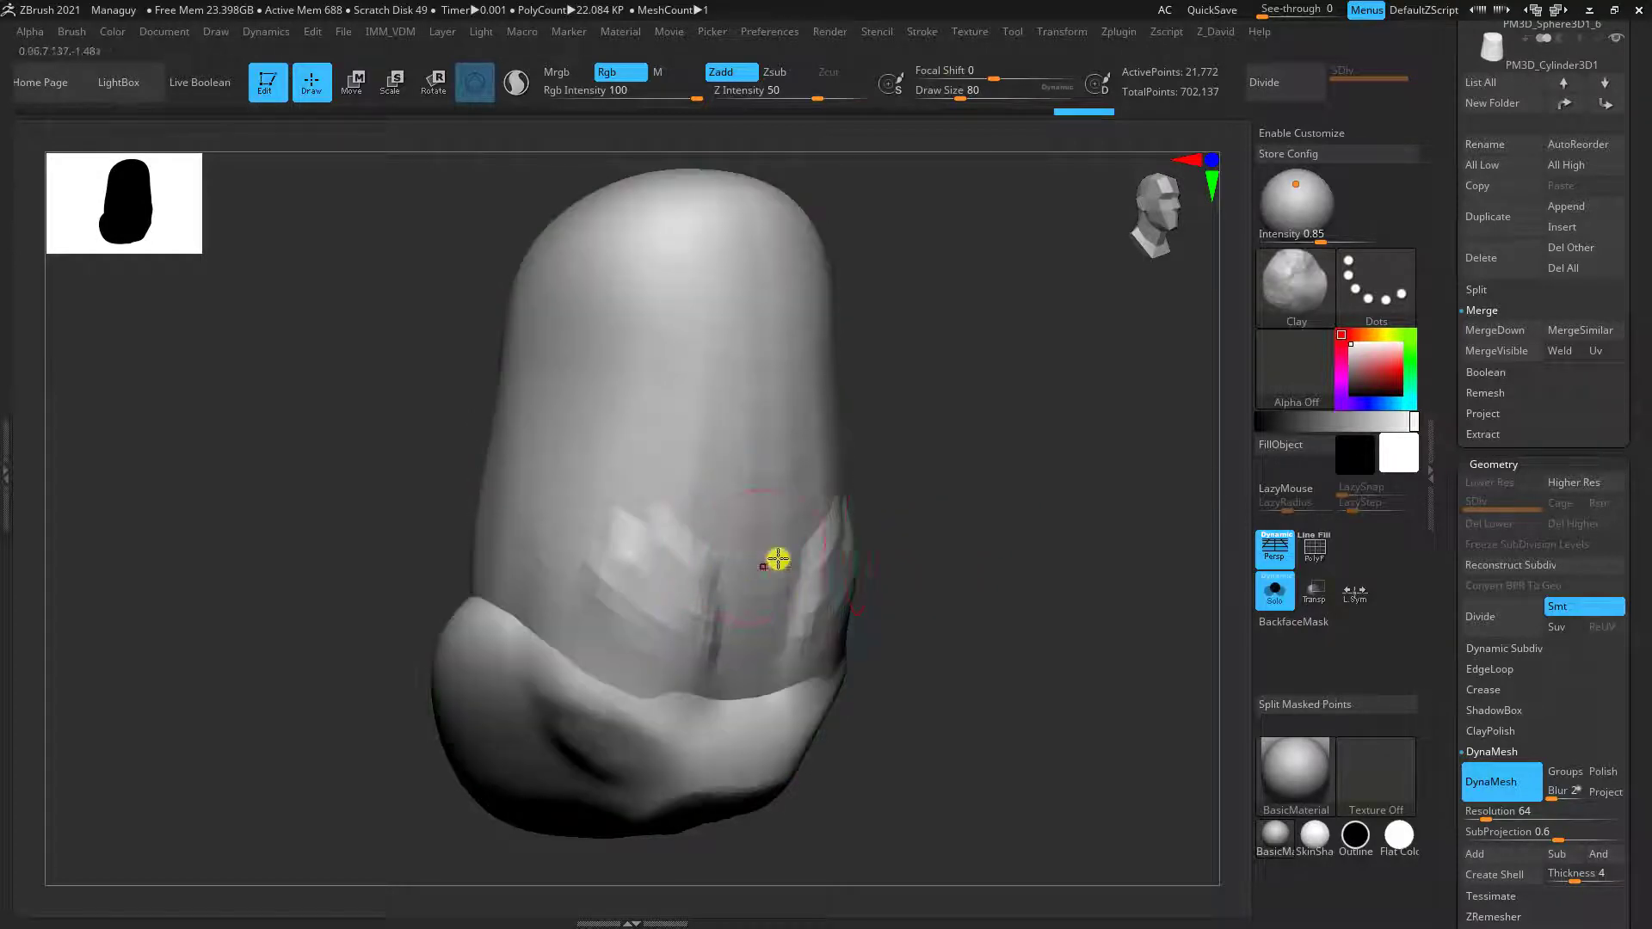
{"action": "mouse_move", "coordinate": [955, 435]}
{"action": "left_mouse_down", "text": "ctrl"}
{"action": "mouse_move", "coordinate": [977, 488]}
{"action": "mouse_move", "coordinate": [1109, 572]}
{"action": "mouse_move", "coordinate": [1036, 577]}
{"action": "mouse_move", "coordinate": [1162, 590]}
{"action": "mouse_move", "coordinate": [1115, 555]}
{"action": "mouse_move", "coordinate": [1136, 585]}
{"action": "left_mouse_up", "text": "ctrl"}
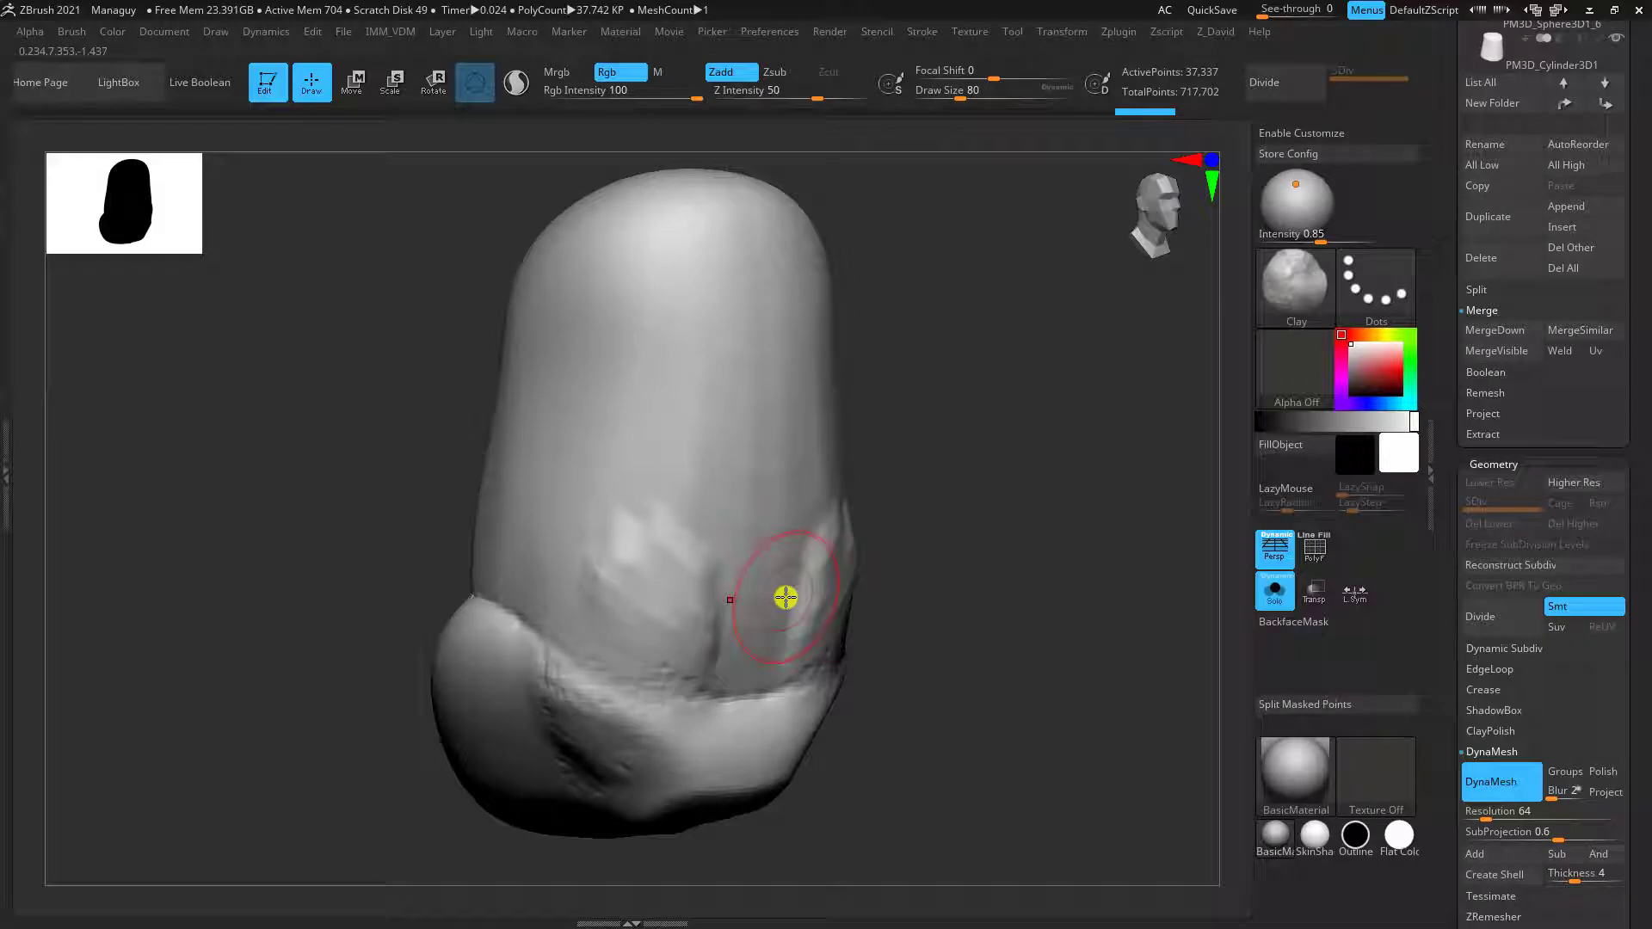
Step: Check the wireframe of the fused abdomen and pelvis and smooth the seam between them along the front and side
{"action": "key", "text": "shift+f"}
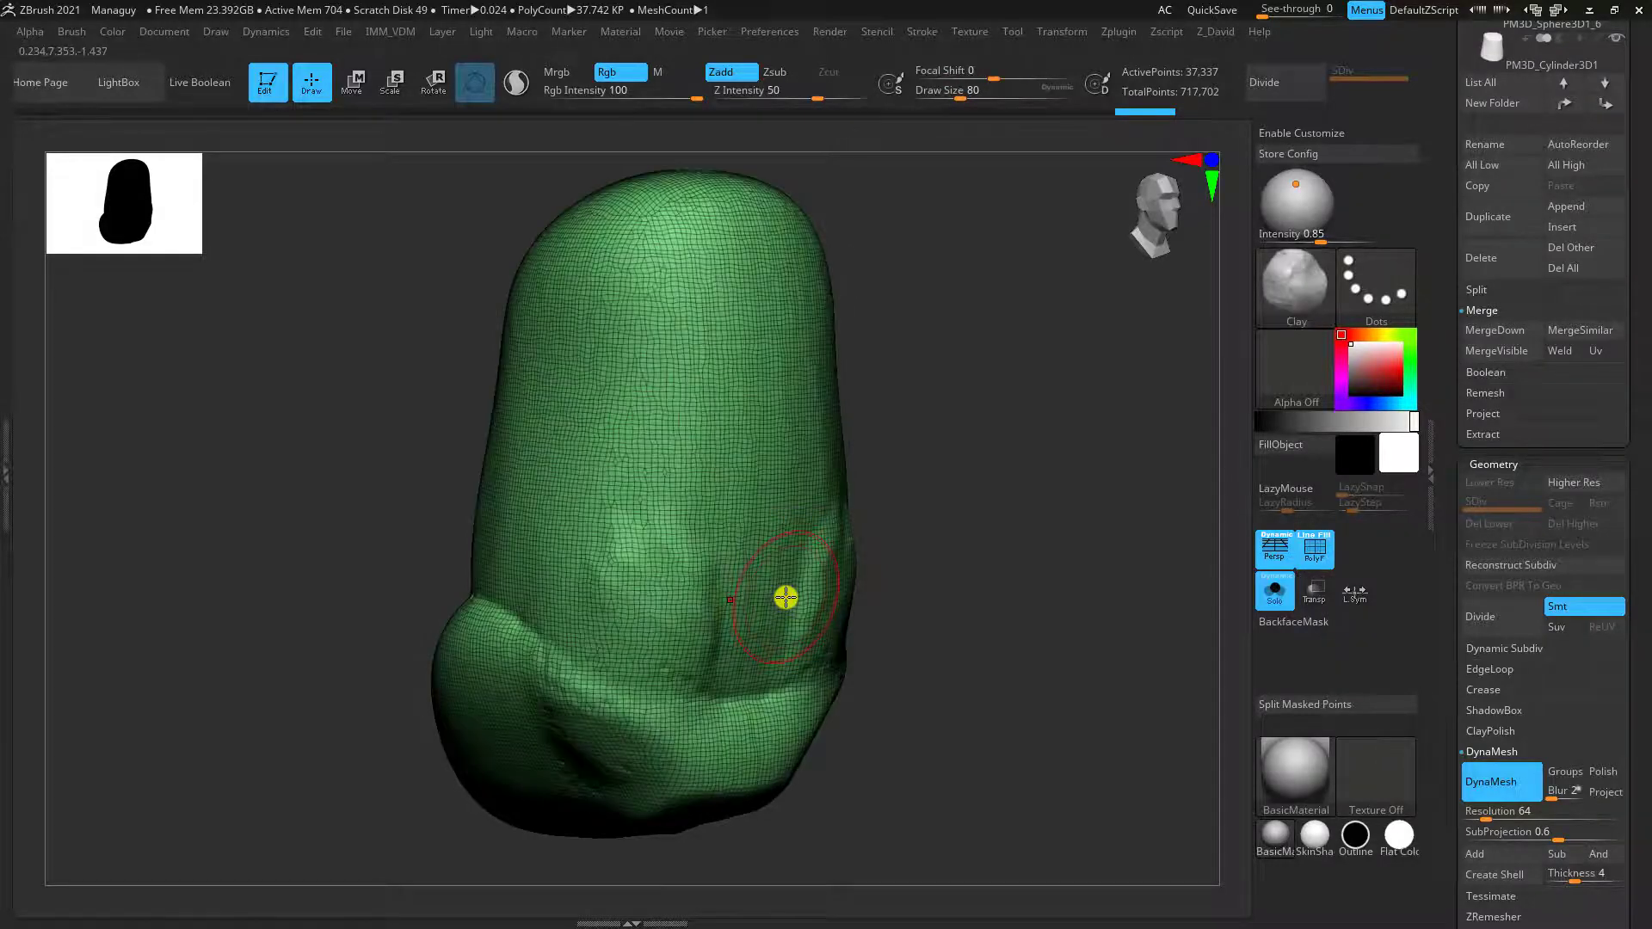
{"action": "key", "text": "shift"}
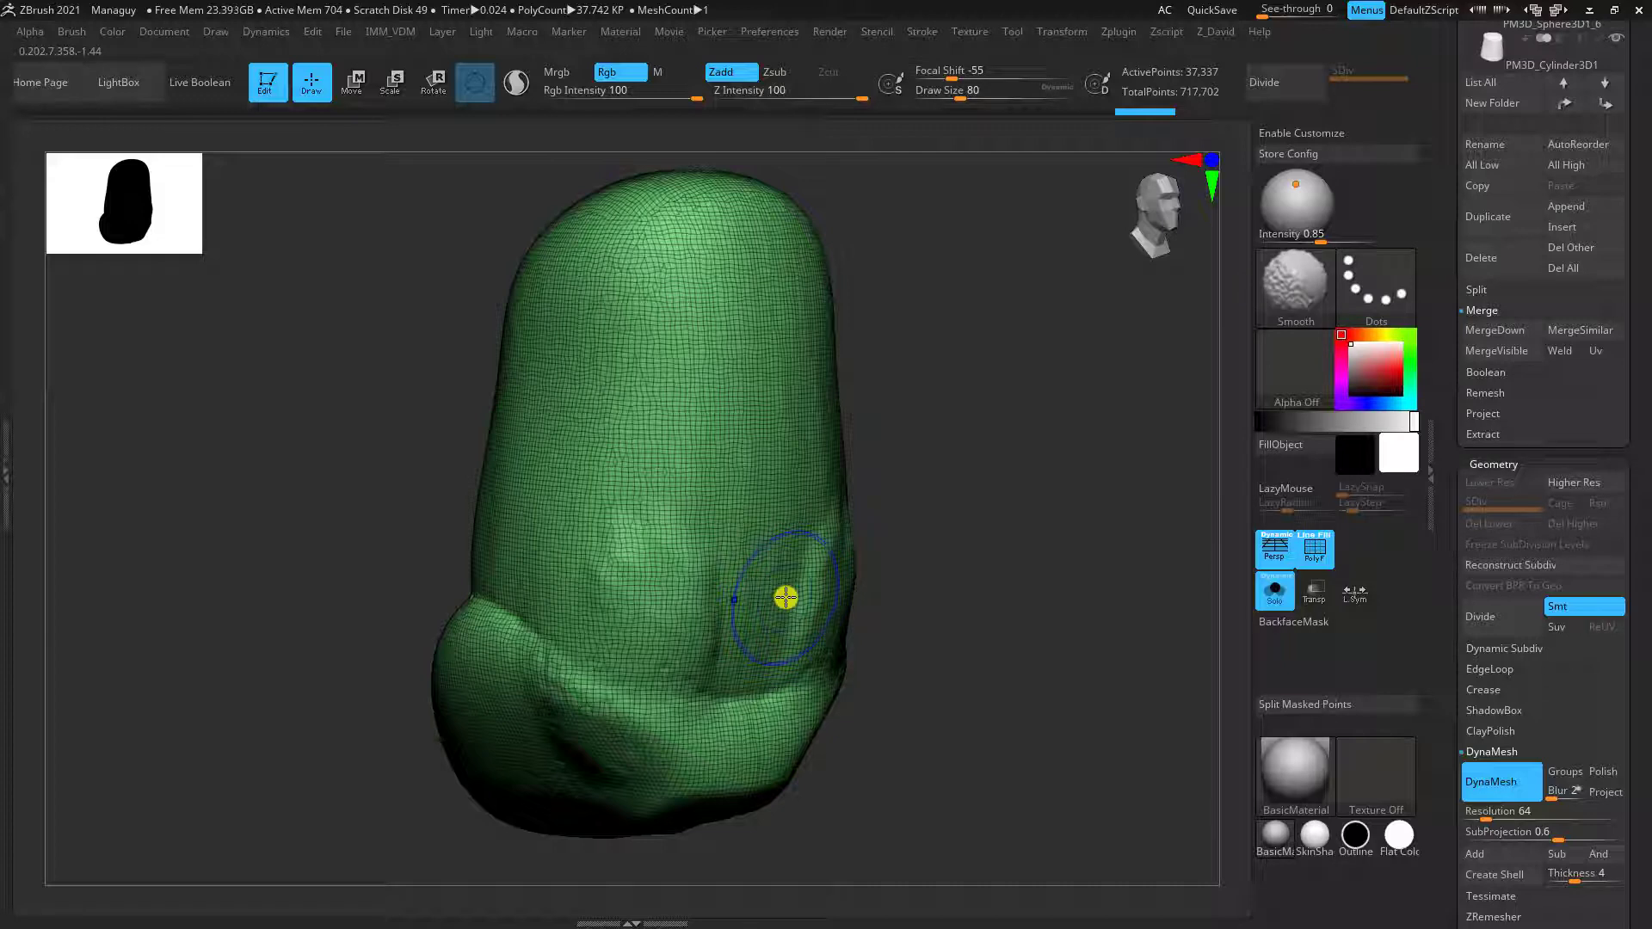
{"action": "key", "text": "shift+f"}
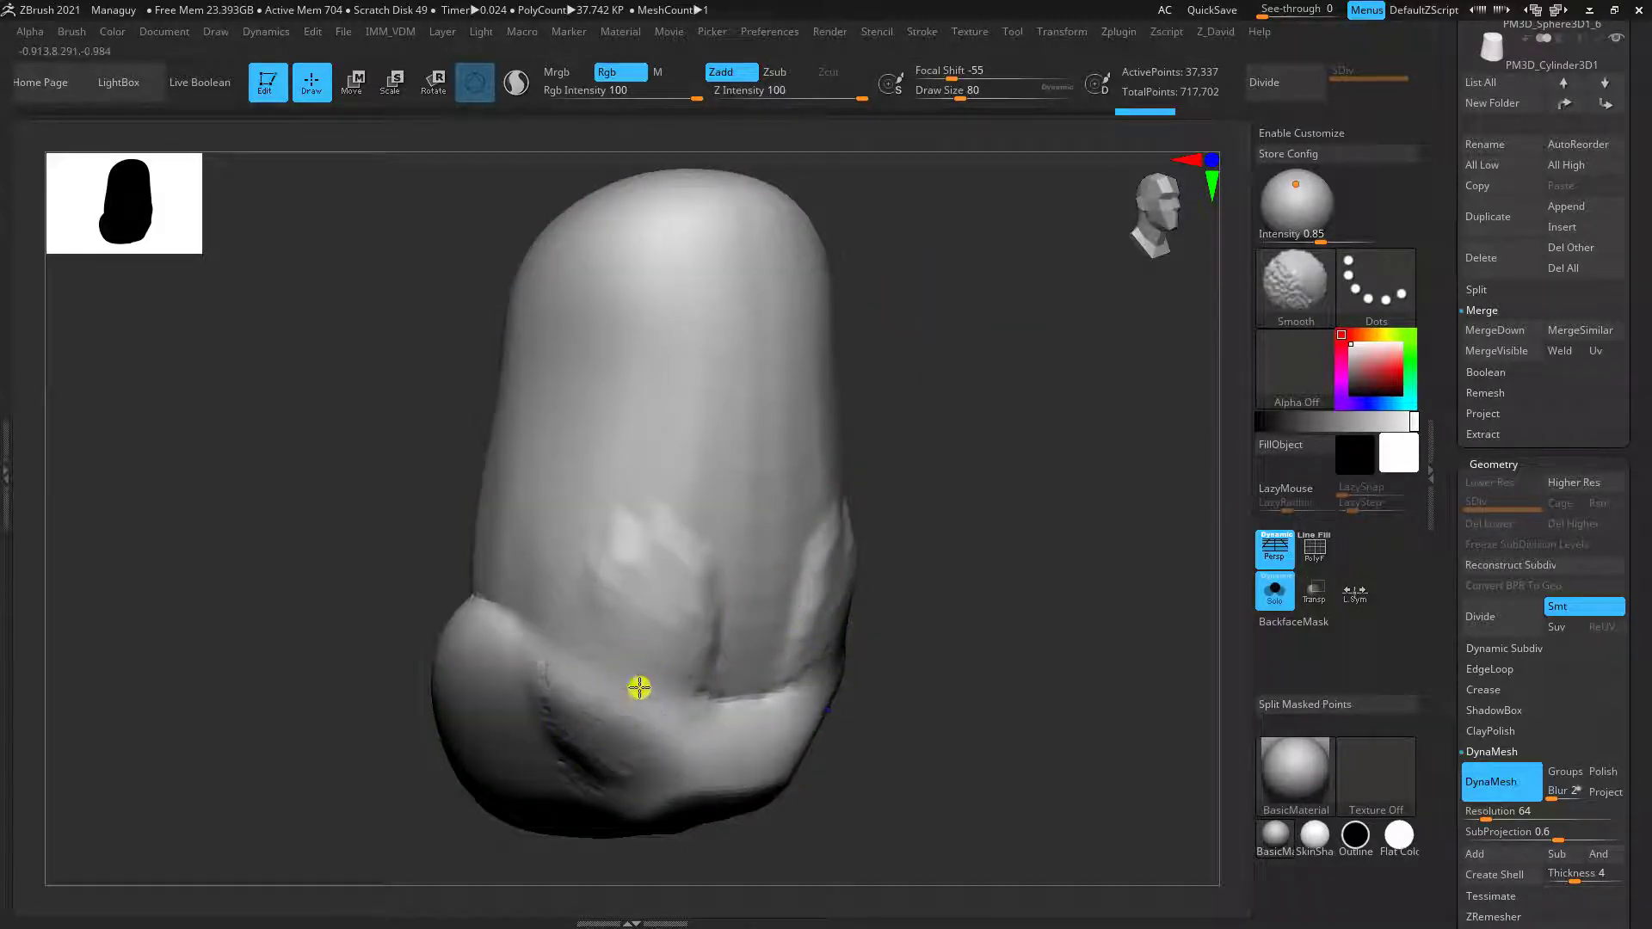
{"action": "left_click_drag", "start_coordinate": [752, 642], "coordinate": [717, 684], "text": "shift"}
{"action": "left_click_drag", "start_coordinate": [887, 585], "coordinate": [915, 623]}
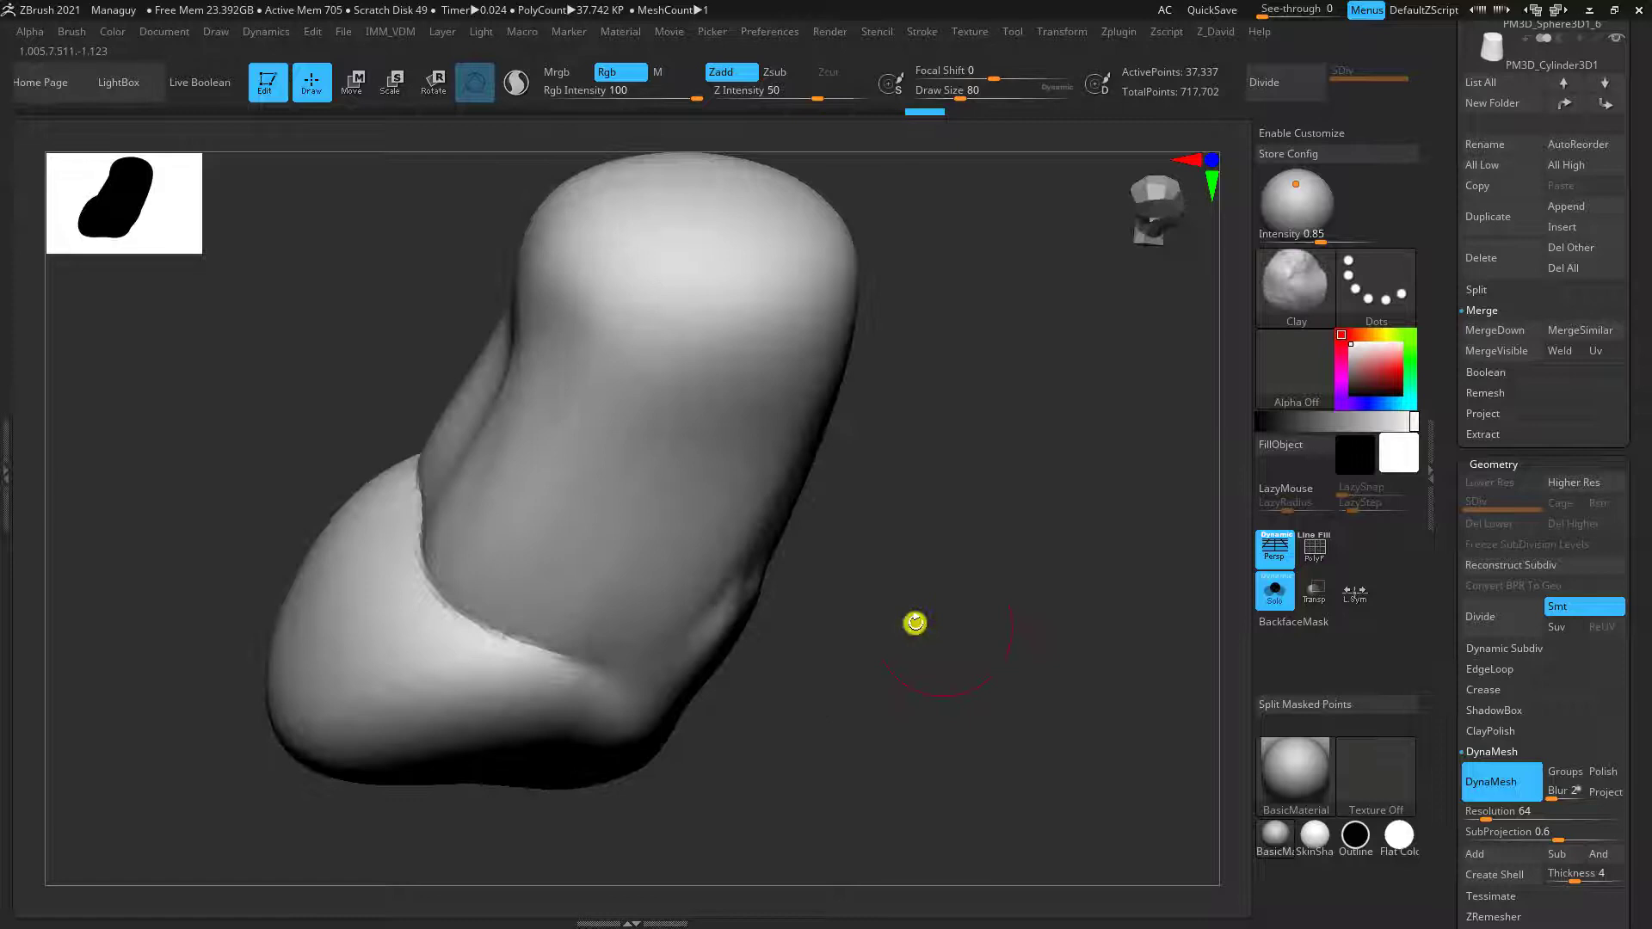
{"action": "mouse_move", "coordinate": [495, 650]}
{"action": "left_mouse_down", "text": "shift"}
{"action": "mouse_move", "coordinate": [508, 590]}
{"action": "mouse_move", "coordinate": [509, 640]}
{"action": "left_mouse_up", "text": "shift"}
{"action": "left_click_drag", "start_coordinate": [852, 700], "coordinate": [838, 733], "text": "alt"}
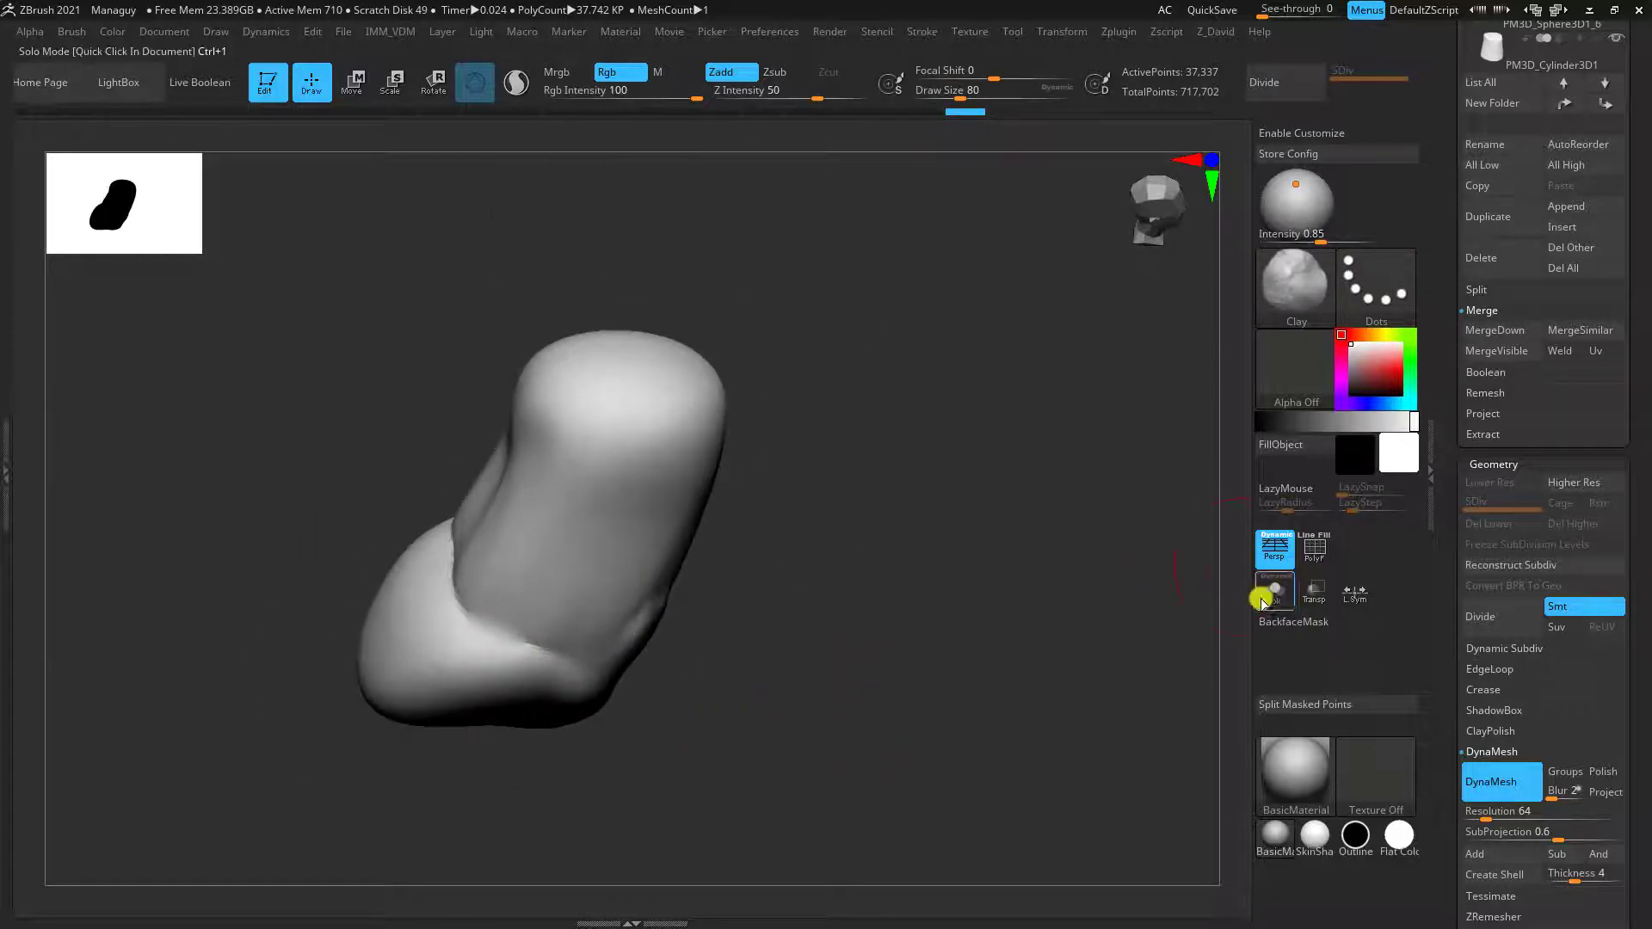
Step: Show the whole mannequin again and smooth the seam between abdomen and pelvis across the lower back
{"action": "left_click", "coordinate": [1275, 588]}
{"action": "left_click_drag", "start_coordinate": [947, 605], "coordinate": [1047, 612]}
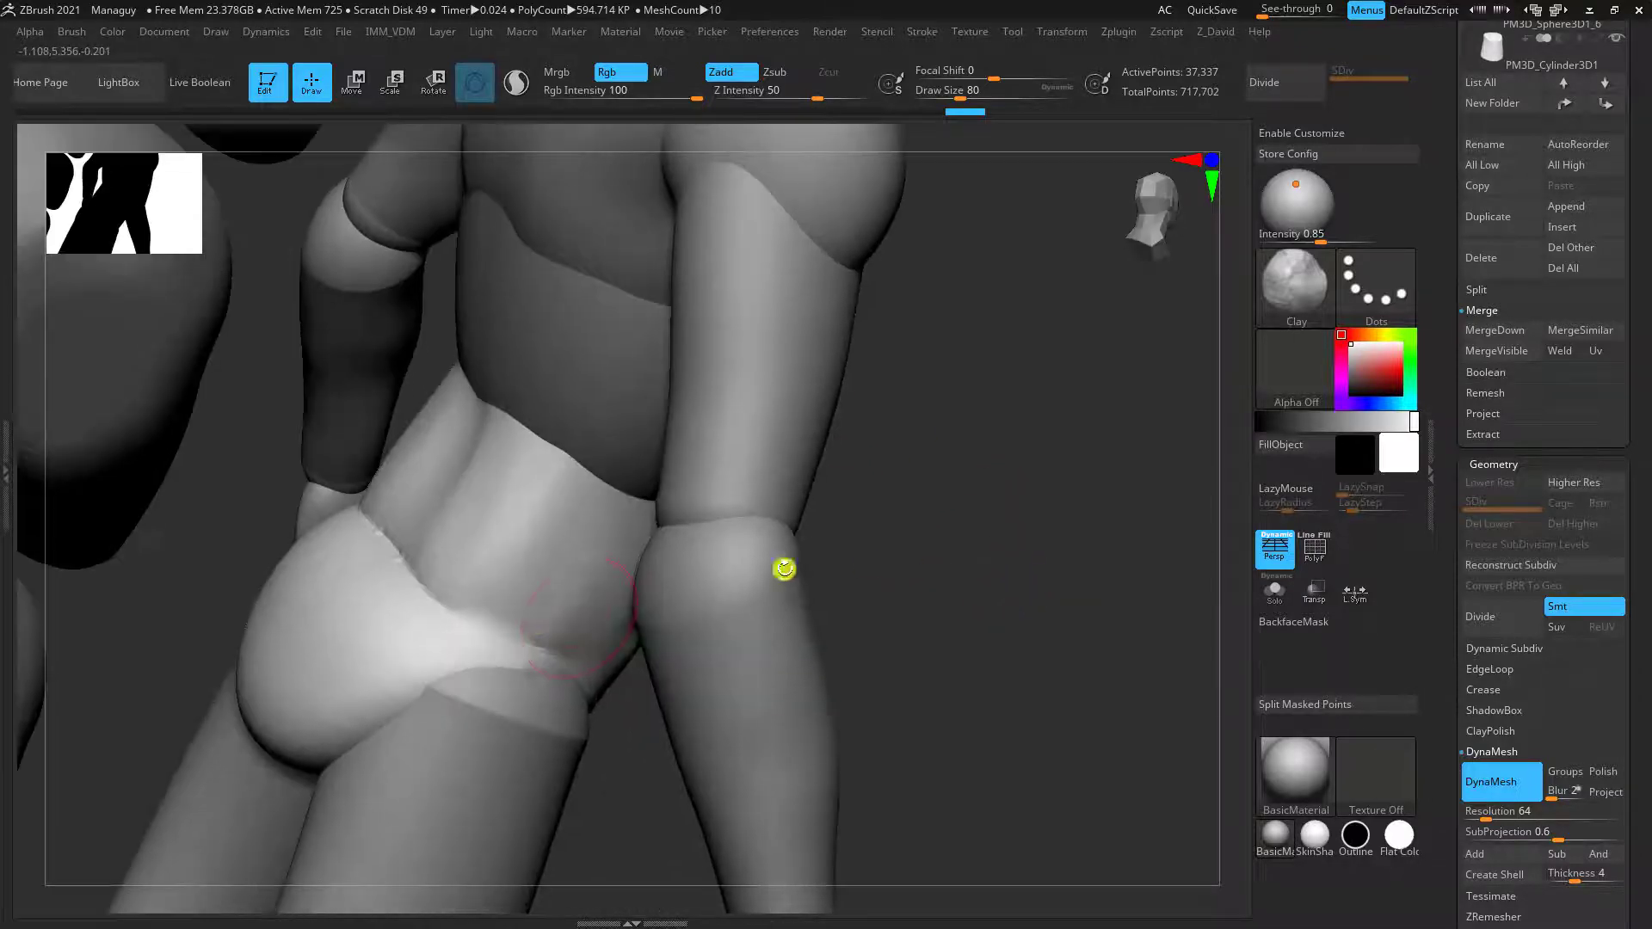
{"action": "key", "text": "shift"}
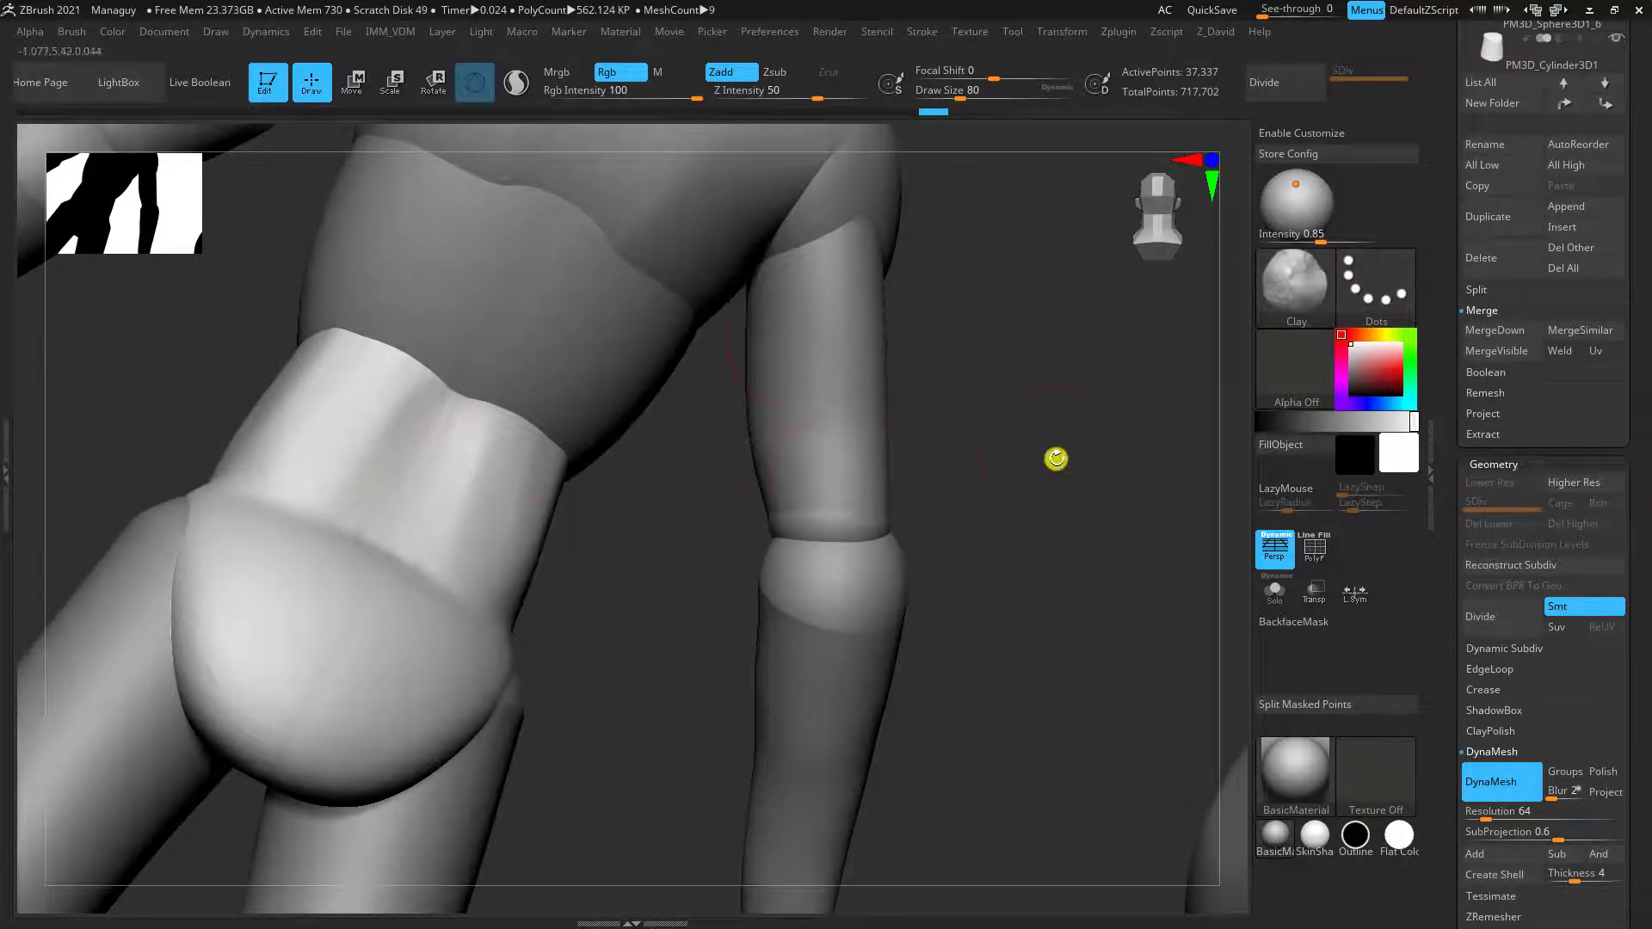
{"action": "left_click_drag", "start_coordinate": [1055, 459], "coordinate": [916, 772]}
{"action": "left_click_drag", "start_coordinate": [897, 628], "coordinate": [864, 747], "text": "alt"}
{"action": "left_click_drag", "start_coordinate": [966, 537], "coordinate": [840, 549], "text": "alt"}
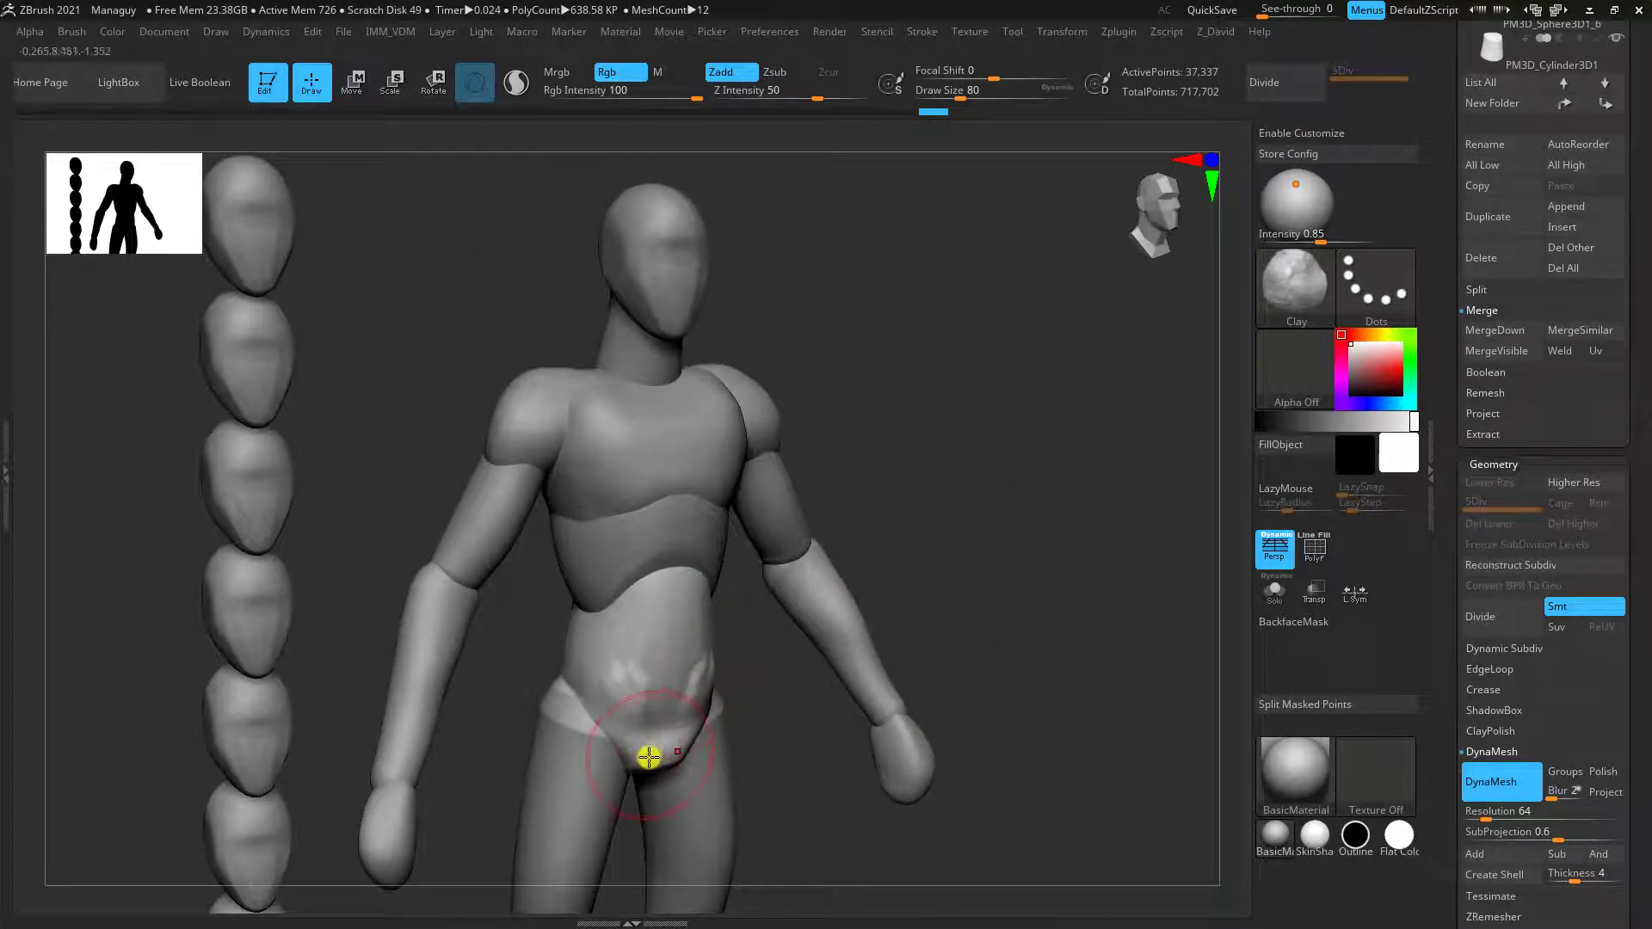
Step: Flatten the front of the pelvis and lower abdomen with the TrimDynamic brush and smooth the lumps on the belly
{"action": "left_click_drag", "start_coordinate": [801, 786], "coordinate": [714, 745]}
{"action": "key", "text": "b"}
{"action": "key", "text": "t"}
{"action": "key", "text": "d"}
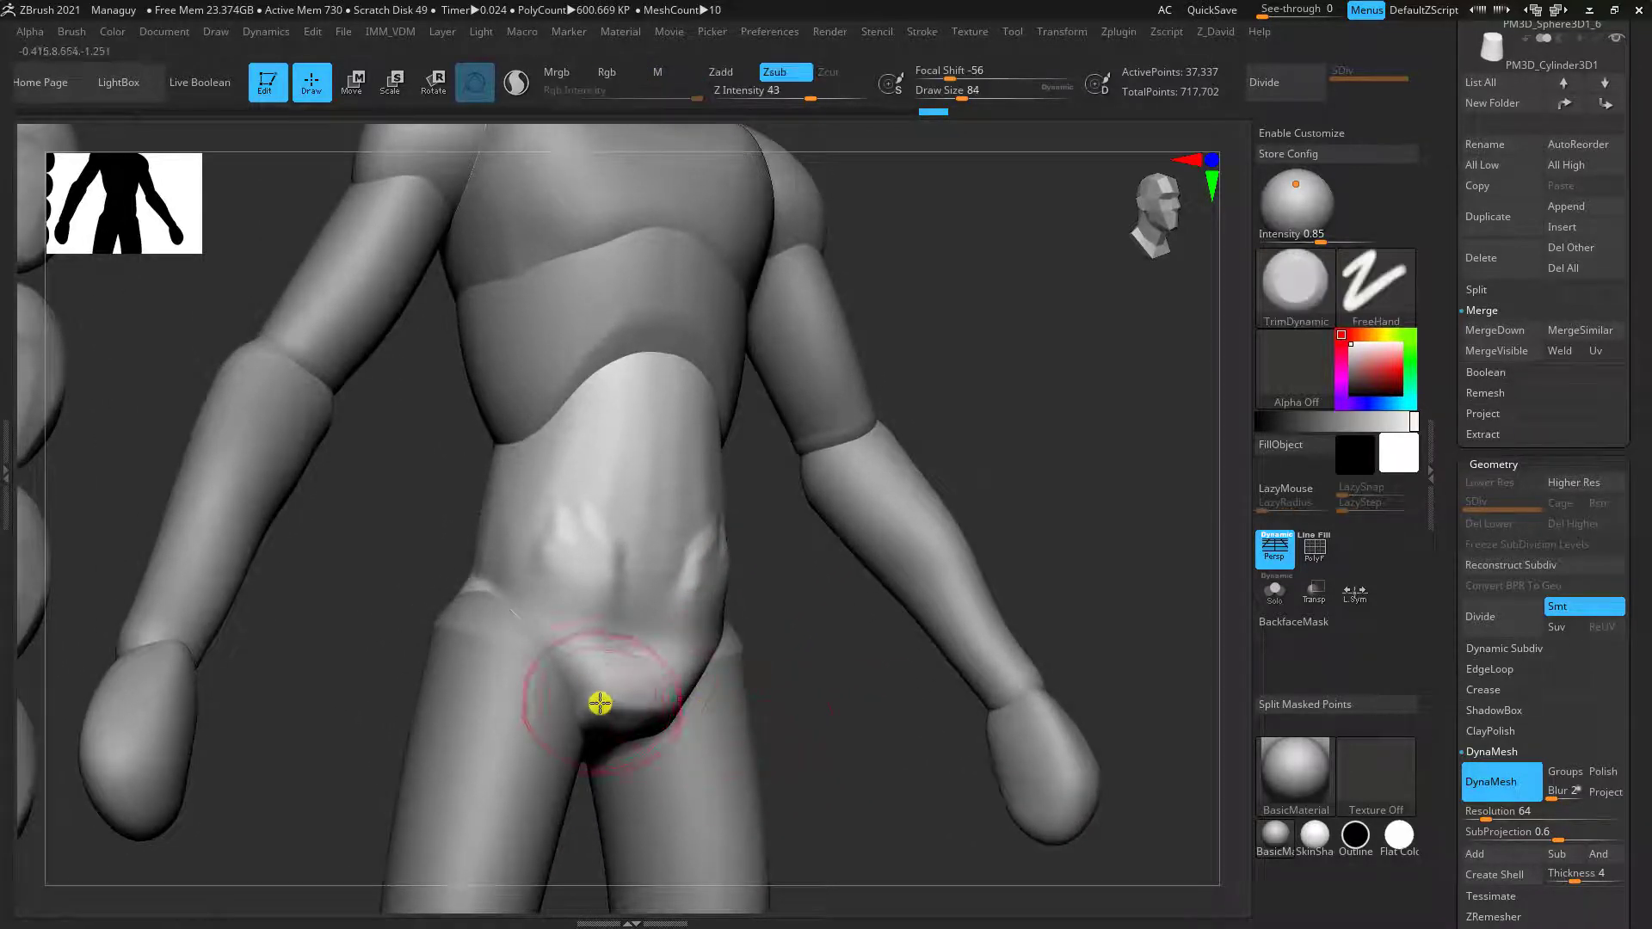
{"action": "mouse_move", "coordinate": [601, 700]}
{"action": "left_mouse_down"}
{"action": "mouse_move", "coordinate": [579, 656]}
{"action": "mouse_move", "coordinate": [619, 723]}
{"action": "mouse_move", "coordinate": [625, 675]}
{"action": "mouse_move", "coordinate": [586, 682]}
{"action": "mouse_move", "coordinate": [659, 648]}
{"action": "mouse_move", "coordinate": [630, 524]}
{"action": "mouse_move", "coordinate": [655, 596]}
{"action": "left_mouse_up"}
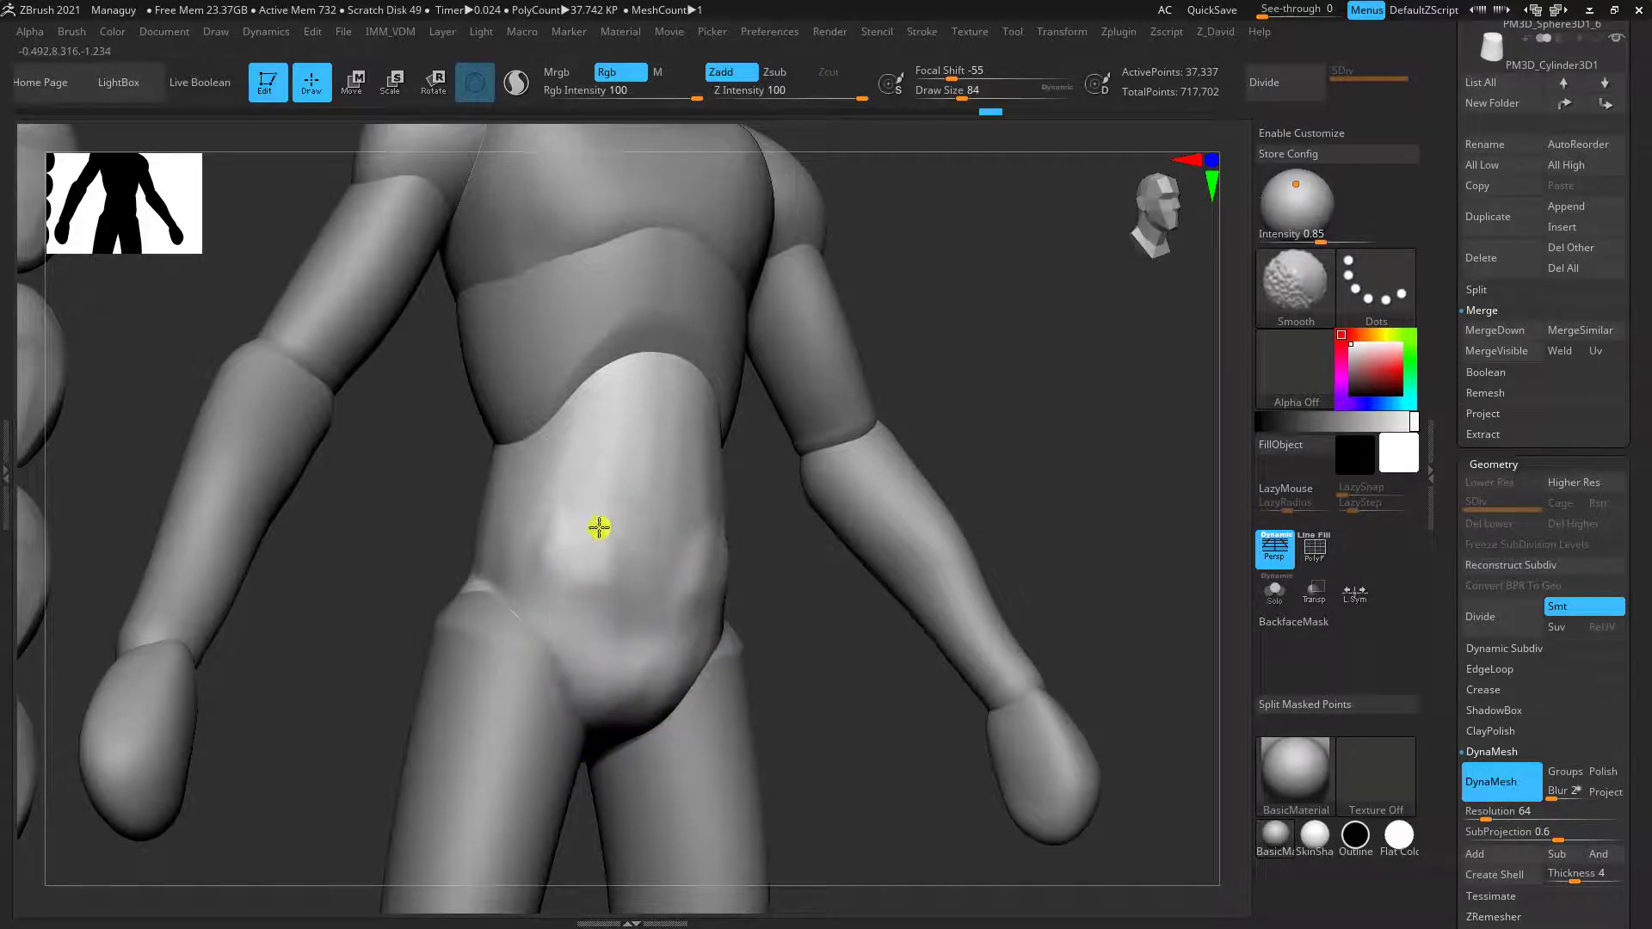
{"action": "left_click_drag", "start_coordinate": [599, 527], "coordinate": [600, 547], "text": "shift"}
{"action": "mouse_move", "coordinate": [778, 741]}
{"action": "left_mouse_down"}
{"action": "mouse_move", "coordinate": [809, 705]}
{"action": "mouse_move", "coordinate": [792, 686]}
{"action": "left_mouse_up"}
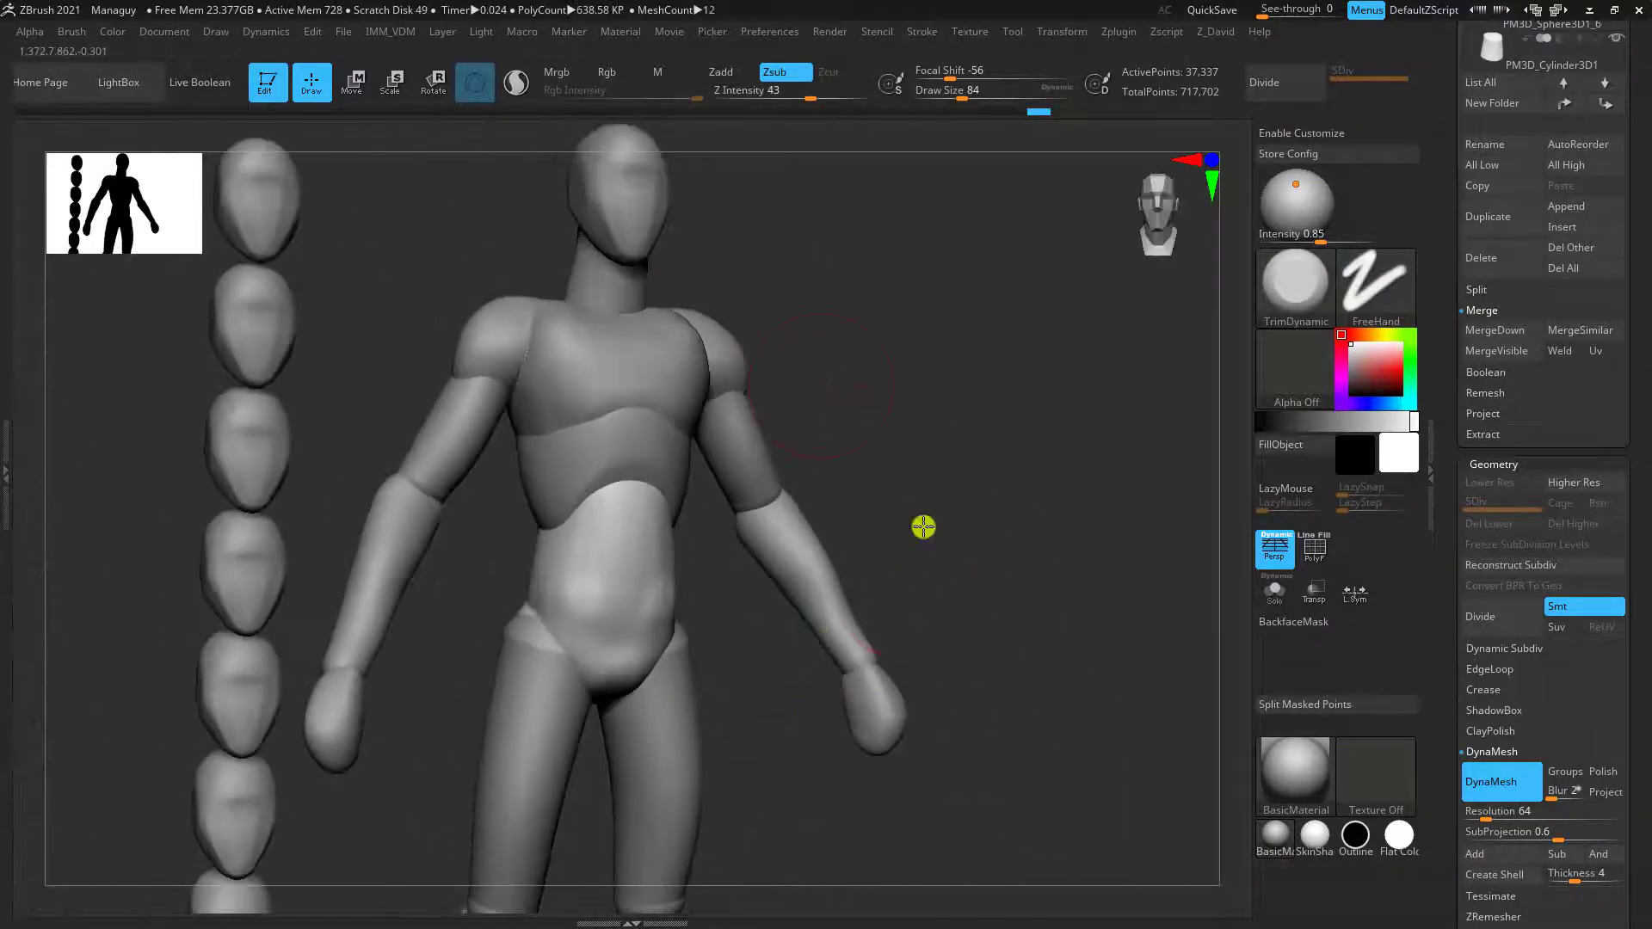
Step: Identify the mannequin's head and the stacked proportion heads among the subtools and hide the stacked heads
{"action": "left_click_drag", "start_coordinate": [923, 526], "coordinate": [582, 540]}
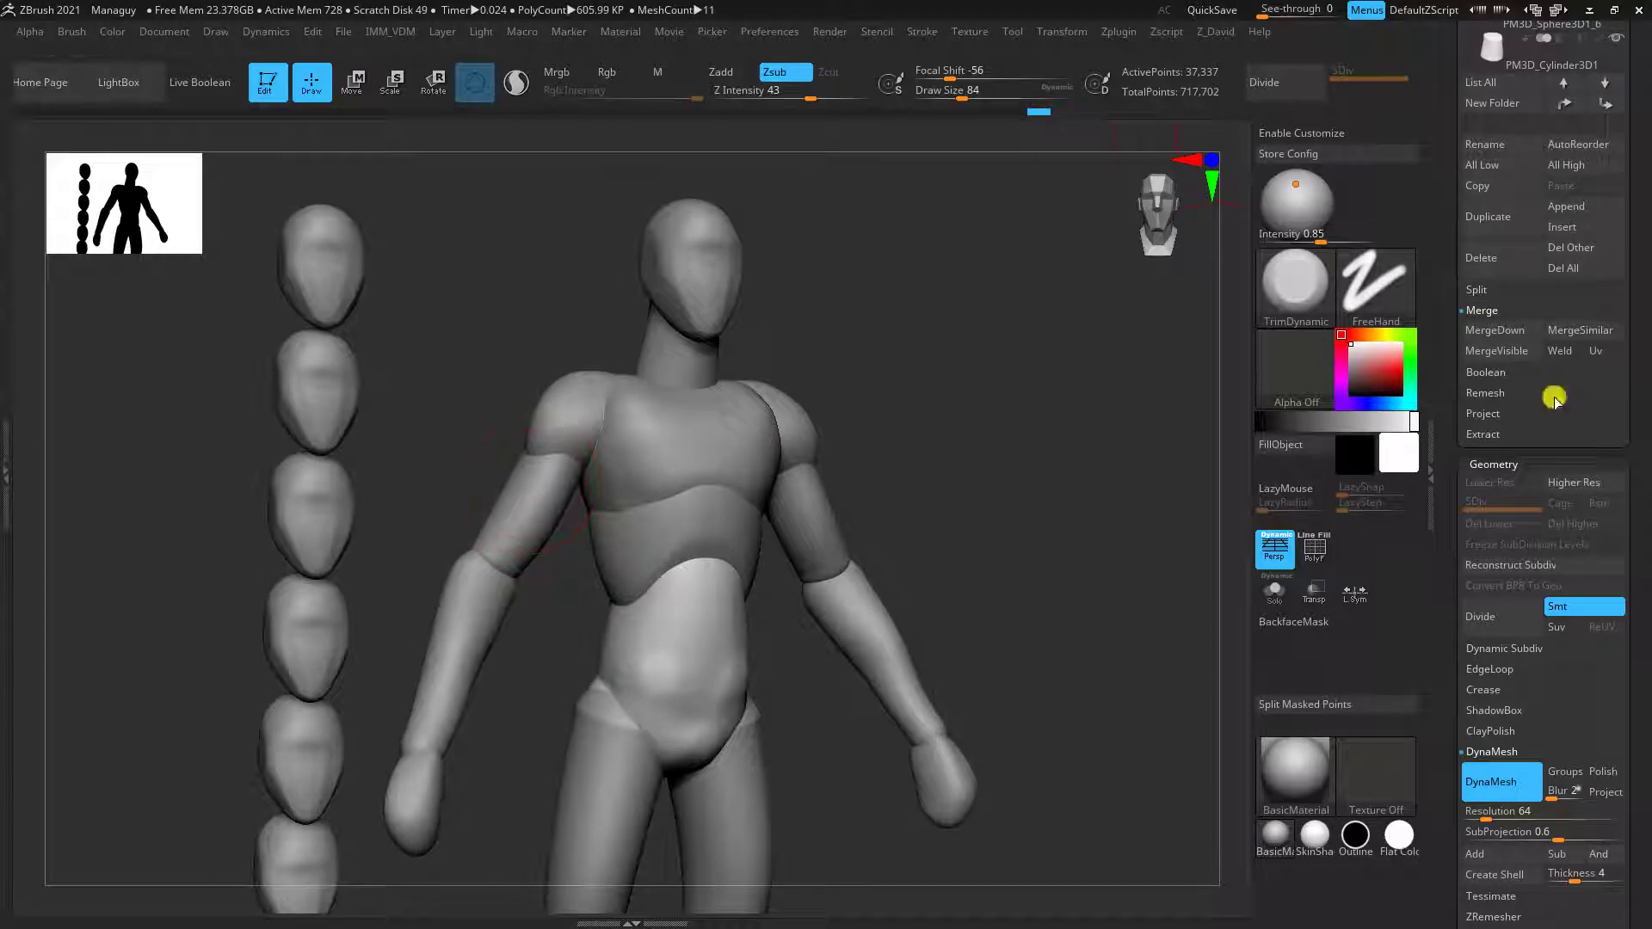
{"action": "left_click_drag", "start_coordinate": [1647, 308], "coordinate": [1645, 547]}
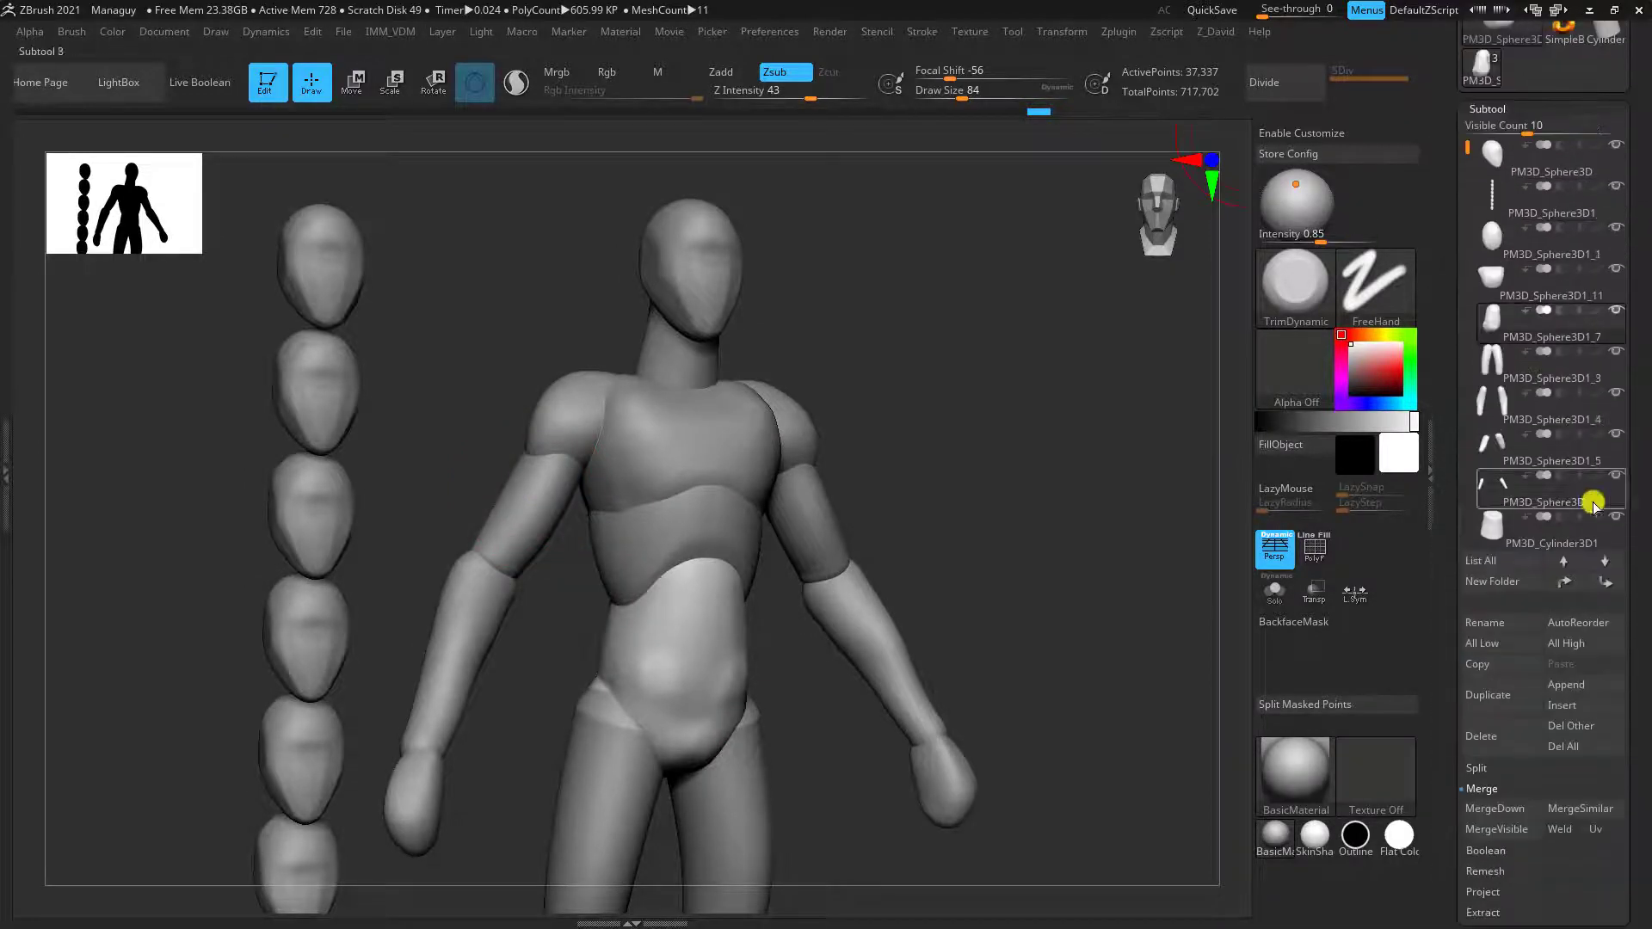
{"action": "left_click", "coordinate": [1495, 169]}
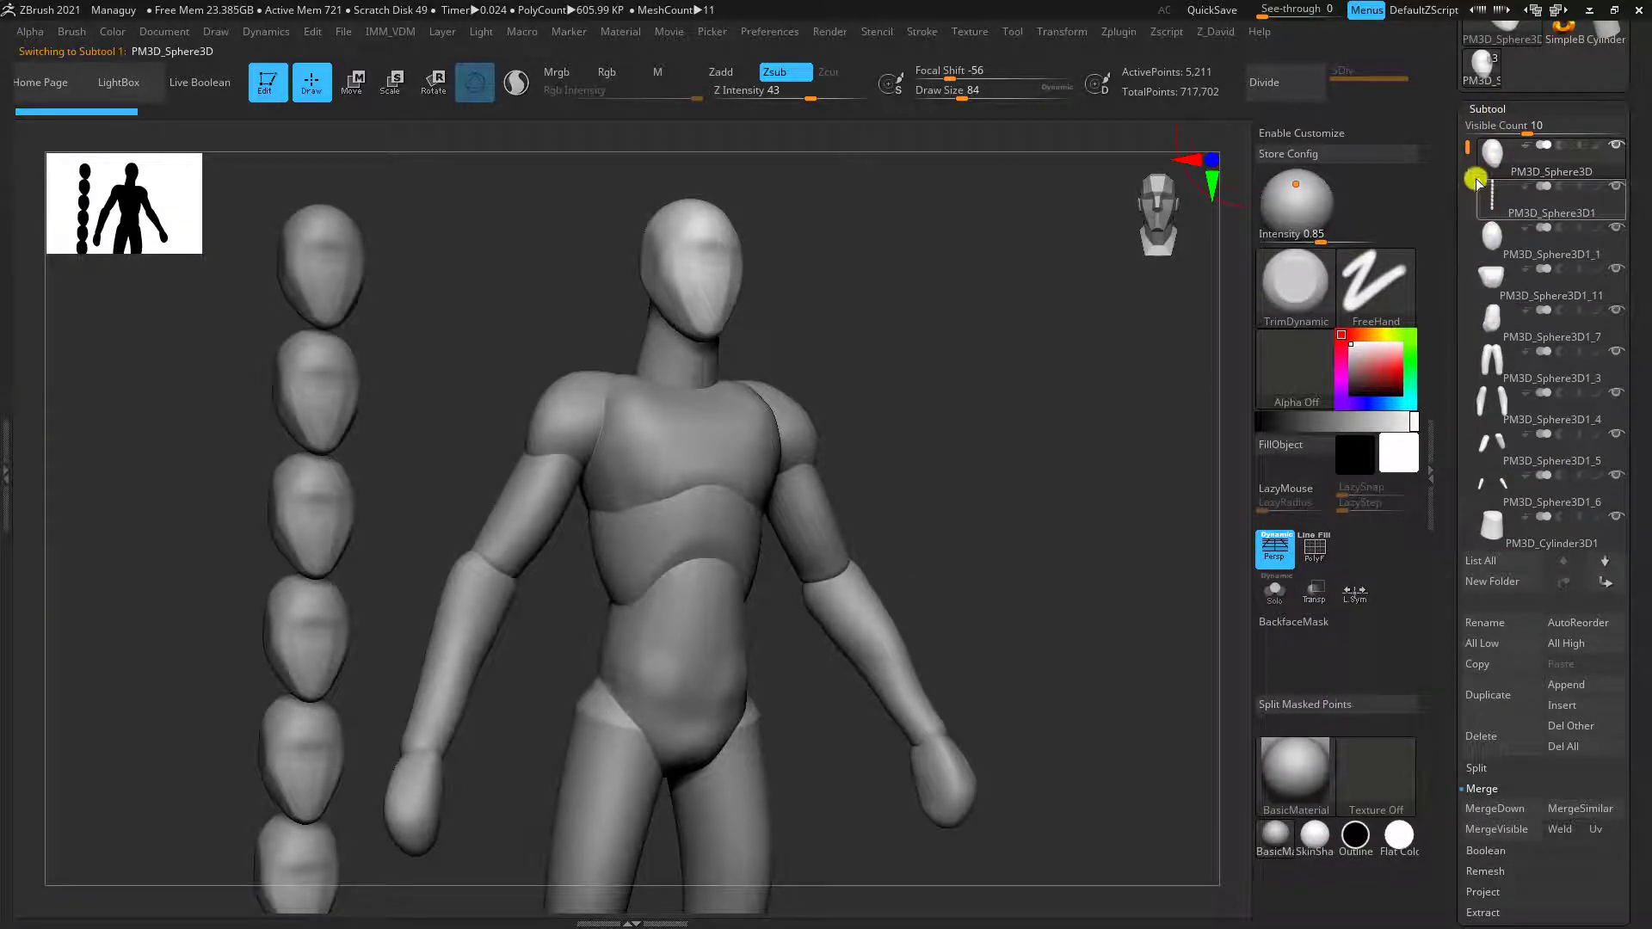
{"action": "mouse_move", "coordinate": [1476, 201]}
{"action": "left_mouse_down"}
{"action": "mouse_move", "coordinate": [1478, 324]}
{"action": "mouse_move", "coordinate": [1474, 236]}
{"action": "left_mouse_up"}
{"action": "left_click", "coordinate": [345, 267], "text": "alt"}
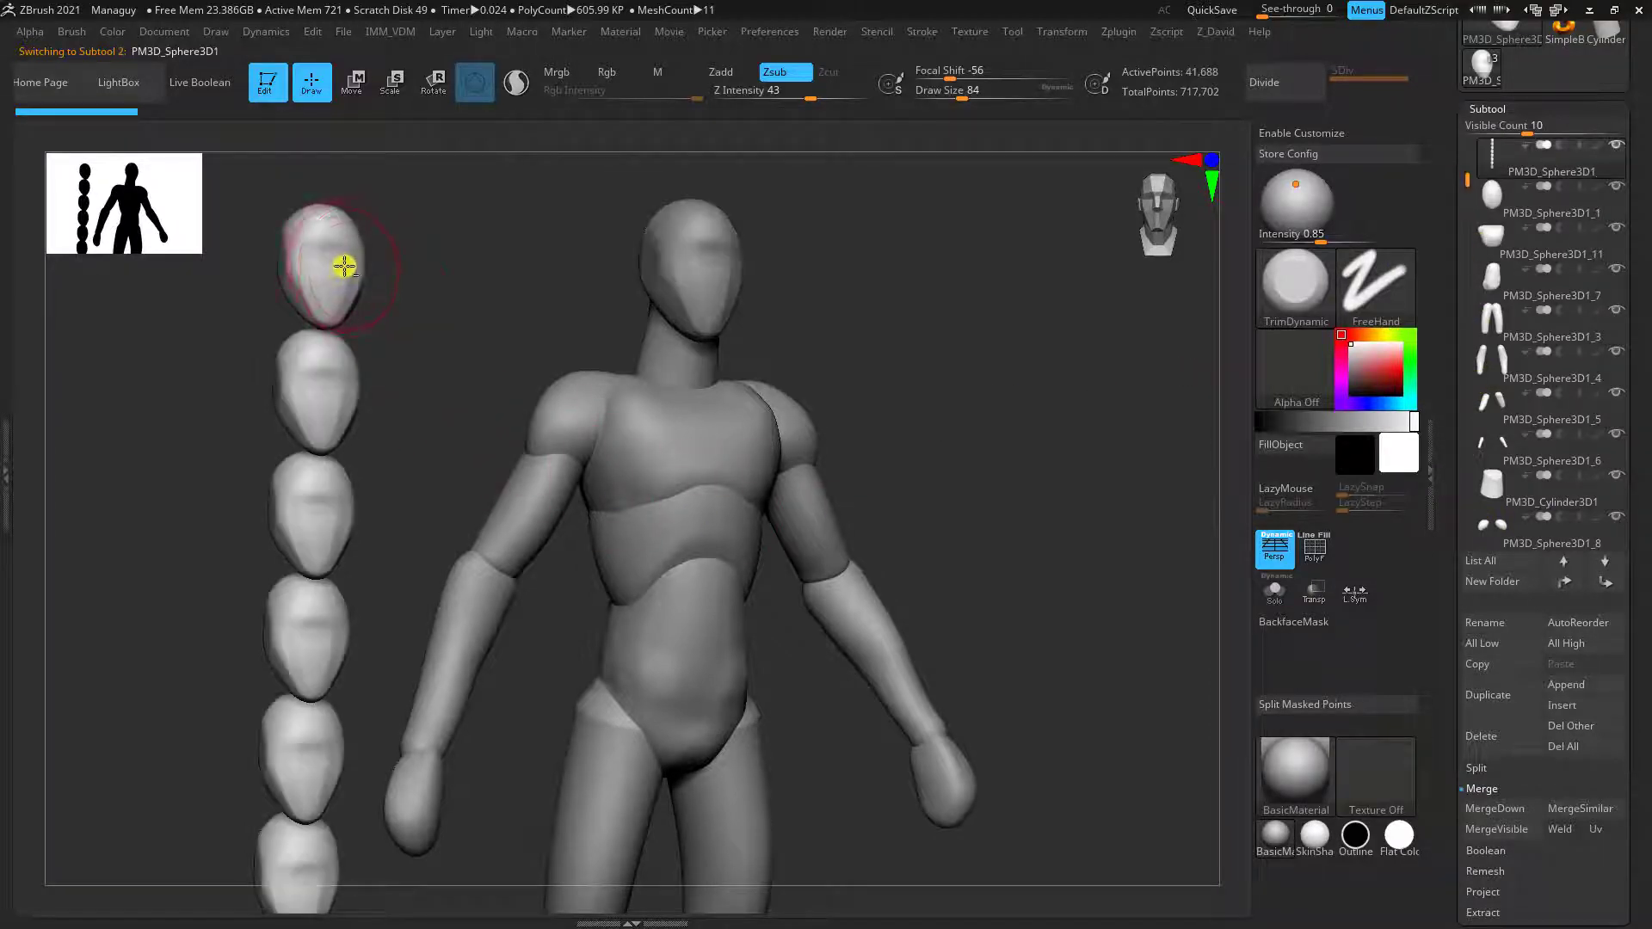
{"action": "left_click_drag", "start_coordinate": [408, 301], "coordinate": [528, 371], "text": "alt"}
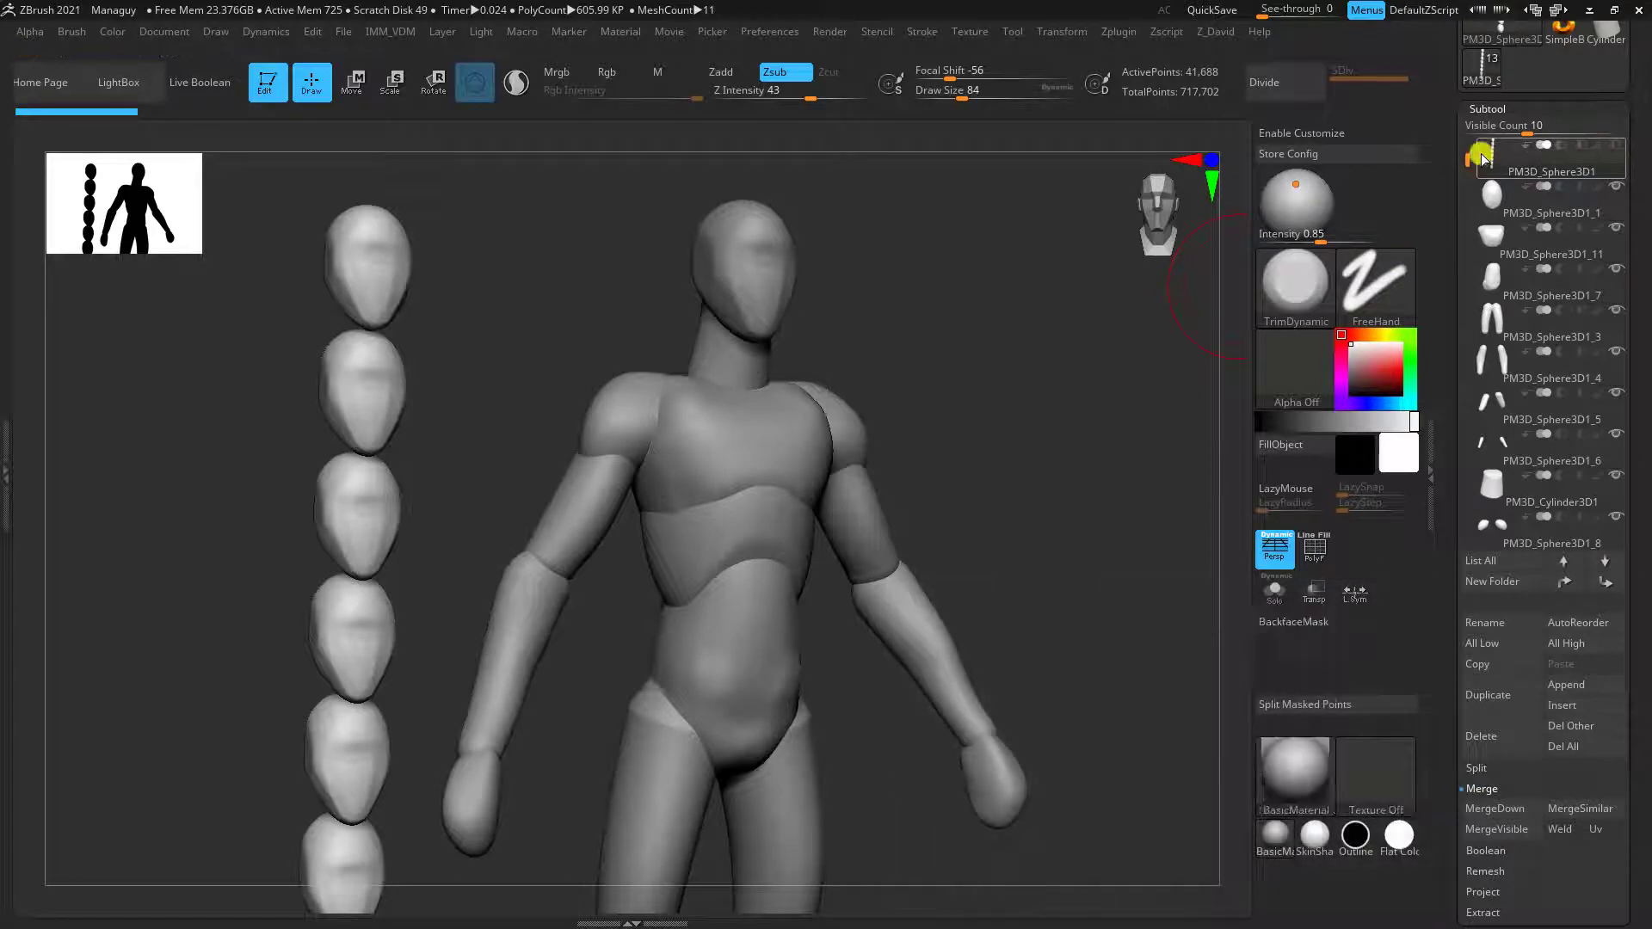
{"action": "left_click_drag", "start_coordinate": [1464, 156], "coordinate": [1470, 185]}
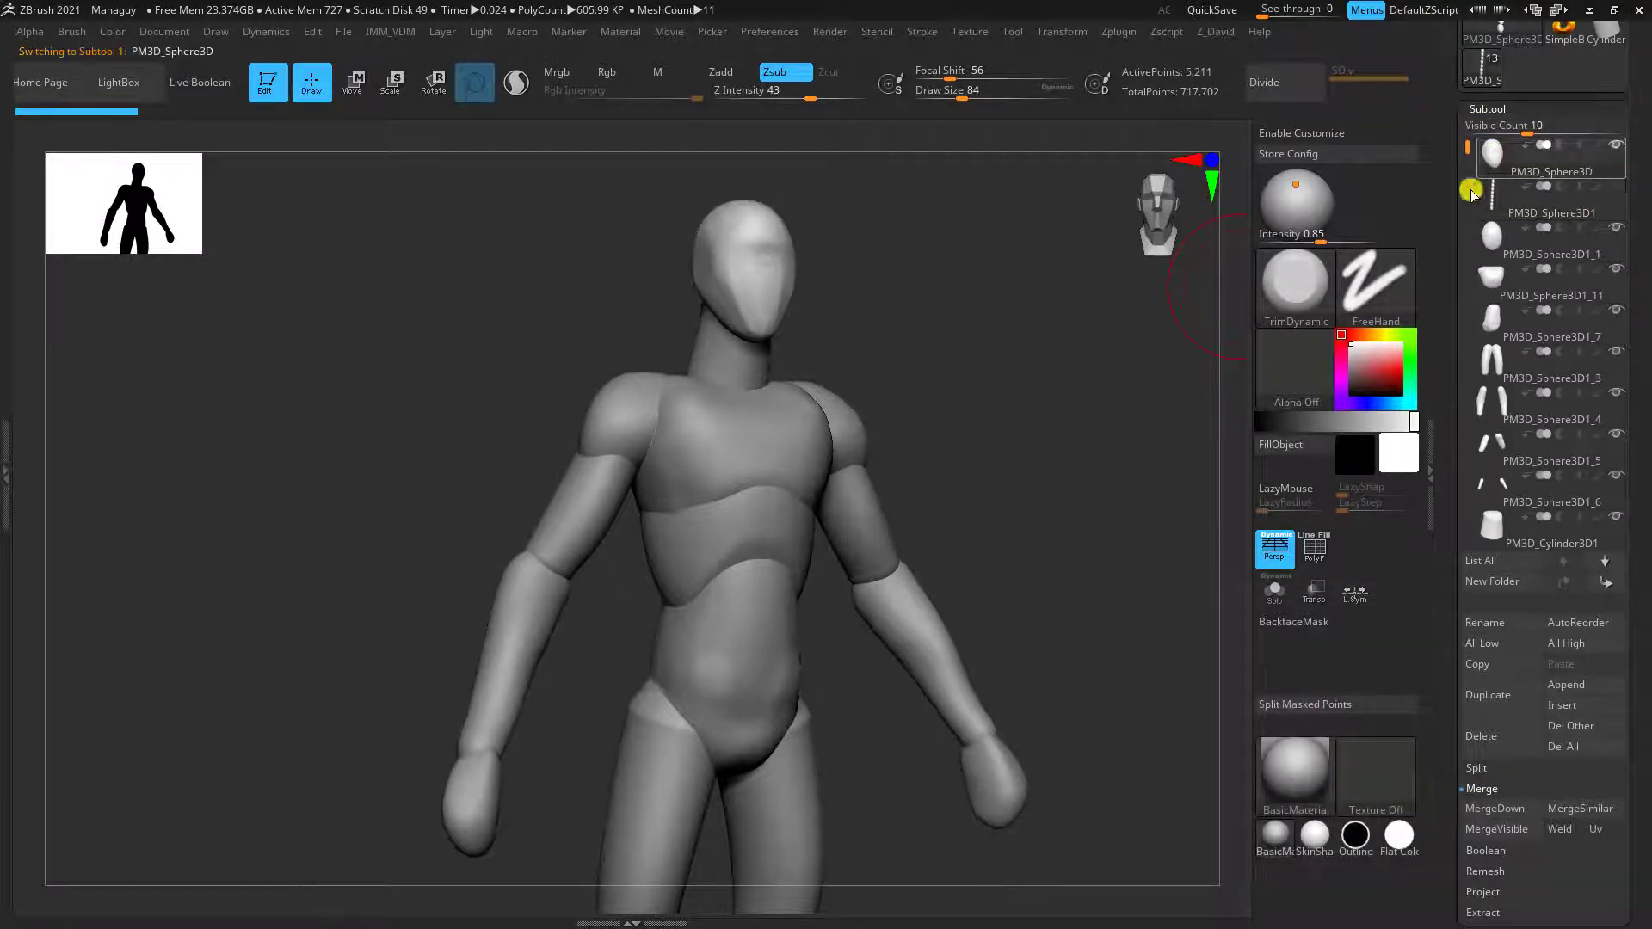
Step: Verify the head subtool in isolation and move it one place down, below the hidden stacked heads and directly above the torso parts
{"action": "left_click", "coordinate": [1269, 607]}
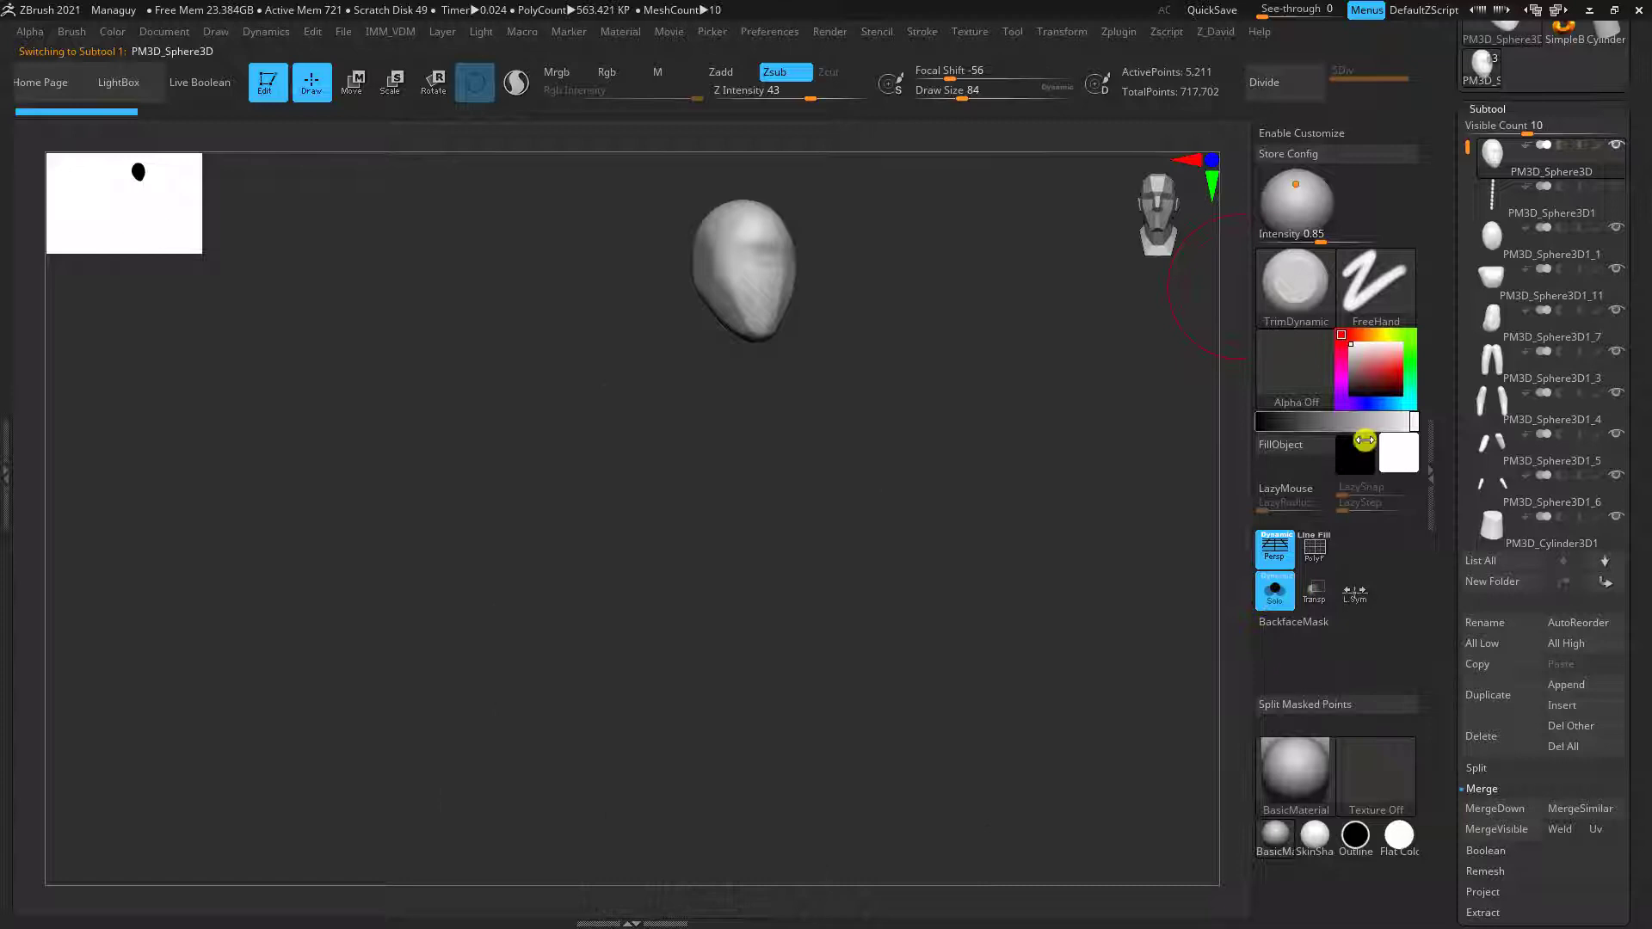
{"action": "left_click", "coordinate": [1274, 603]}
{"action": "left_click", "coordinate": [1605, 560]}
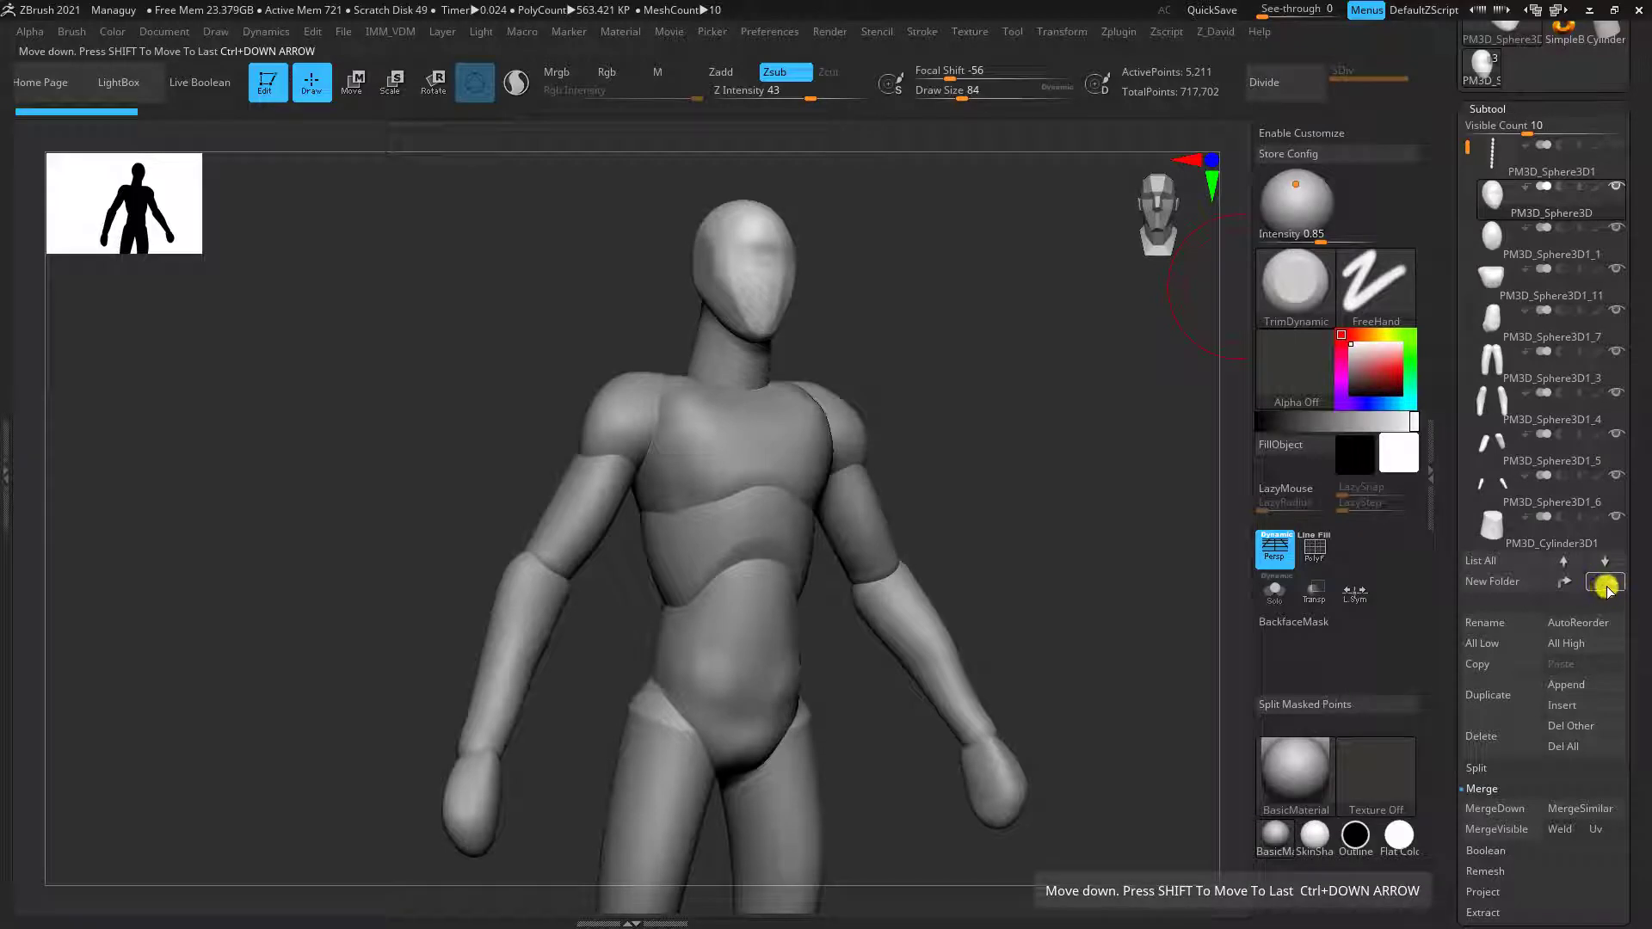
{"action": "mouse_move", "coordinate": [1523, 197]}
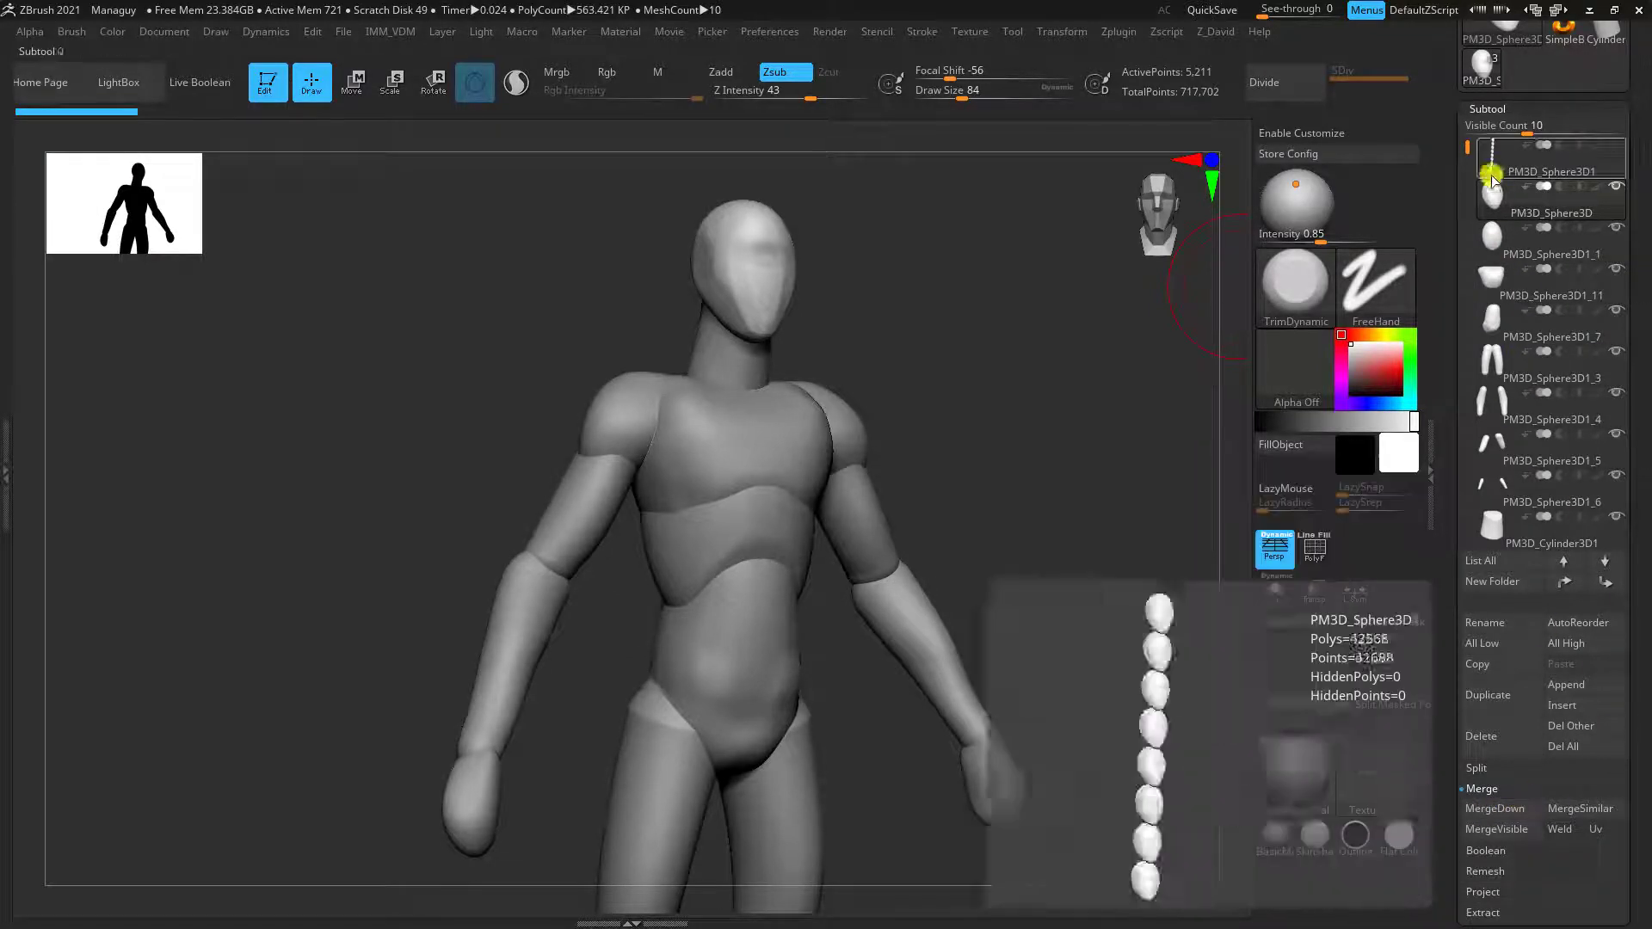
{"action": "mouse_move", "coordinate": [1499, 241]}
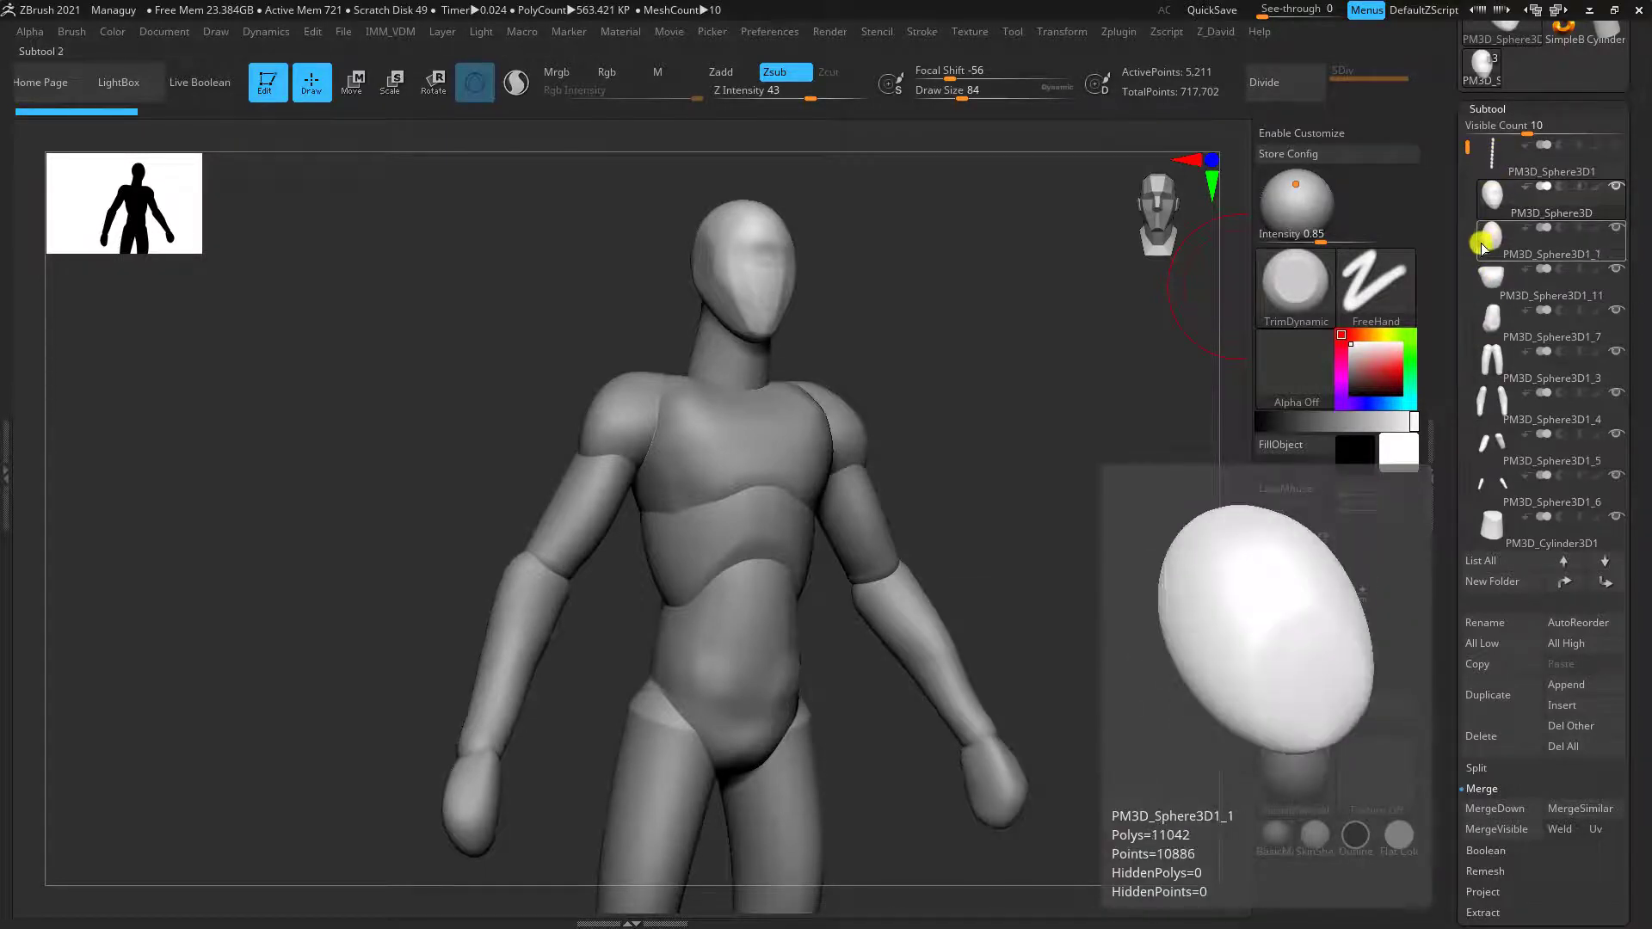
{"action": "left_click", "coordinate": [1488, 238]}
{"action": "left_click", "coordinate": [1489, 196]}
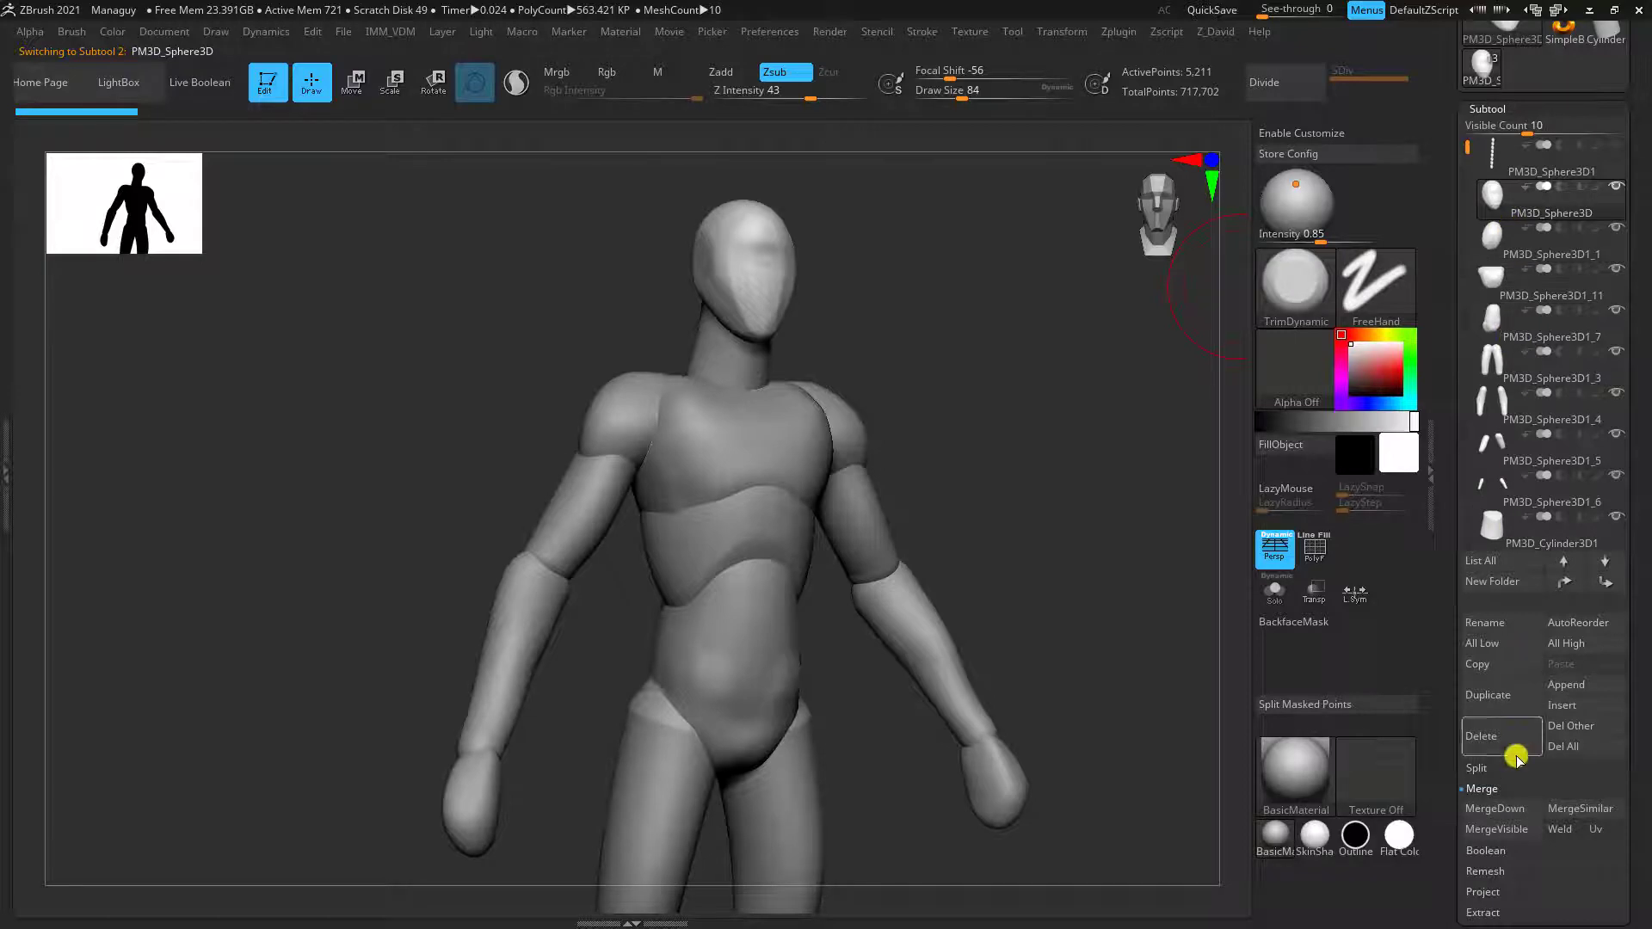
Step: Merge the head subtool down repeatedly with every body-part subtool below it, accepting the irreversible operation for all merges until restart
{"action": "left_click", "coordinate": [1506, 808]}
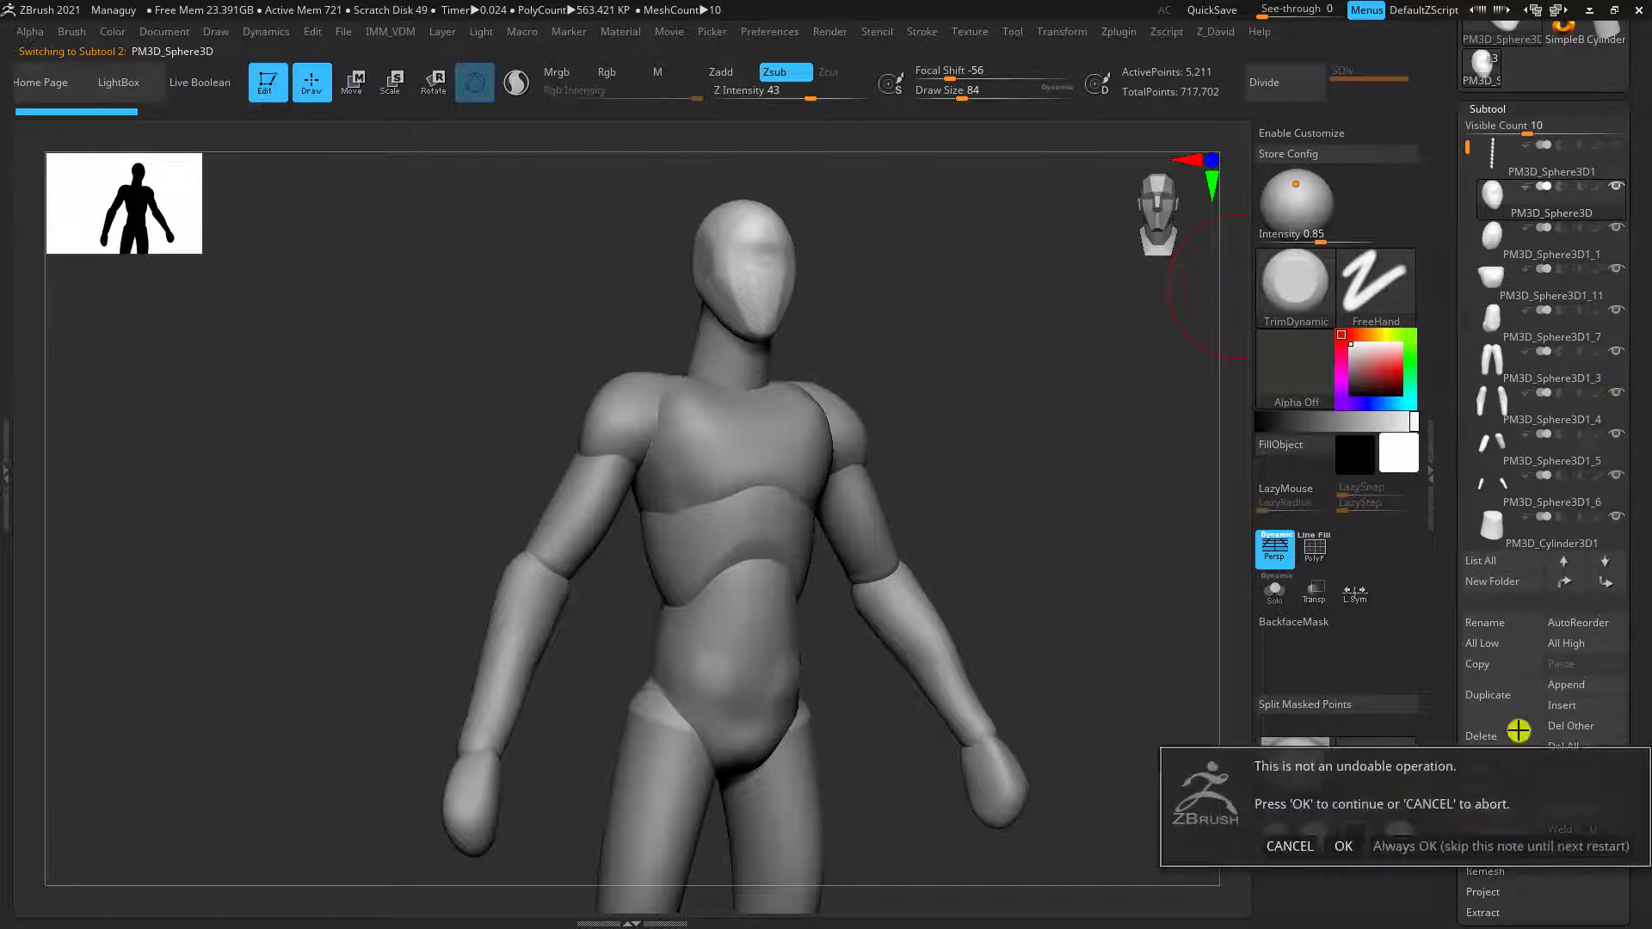
{"action": "left_click", "coordinate": [1441, 854]}
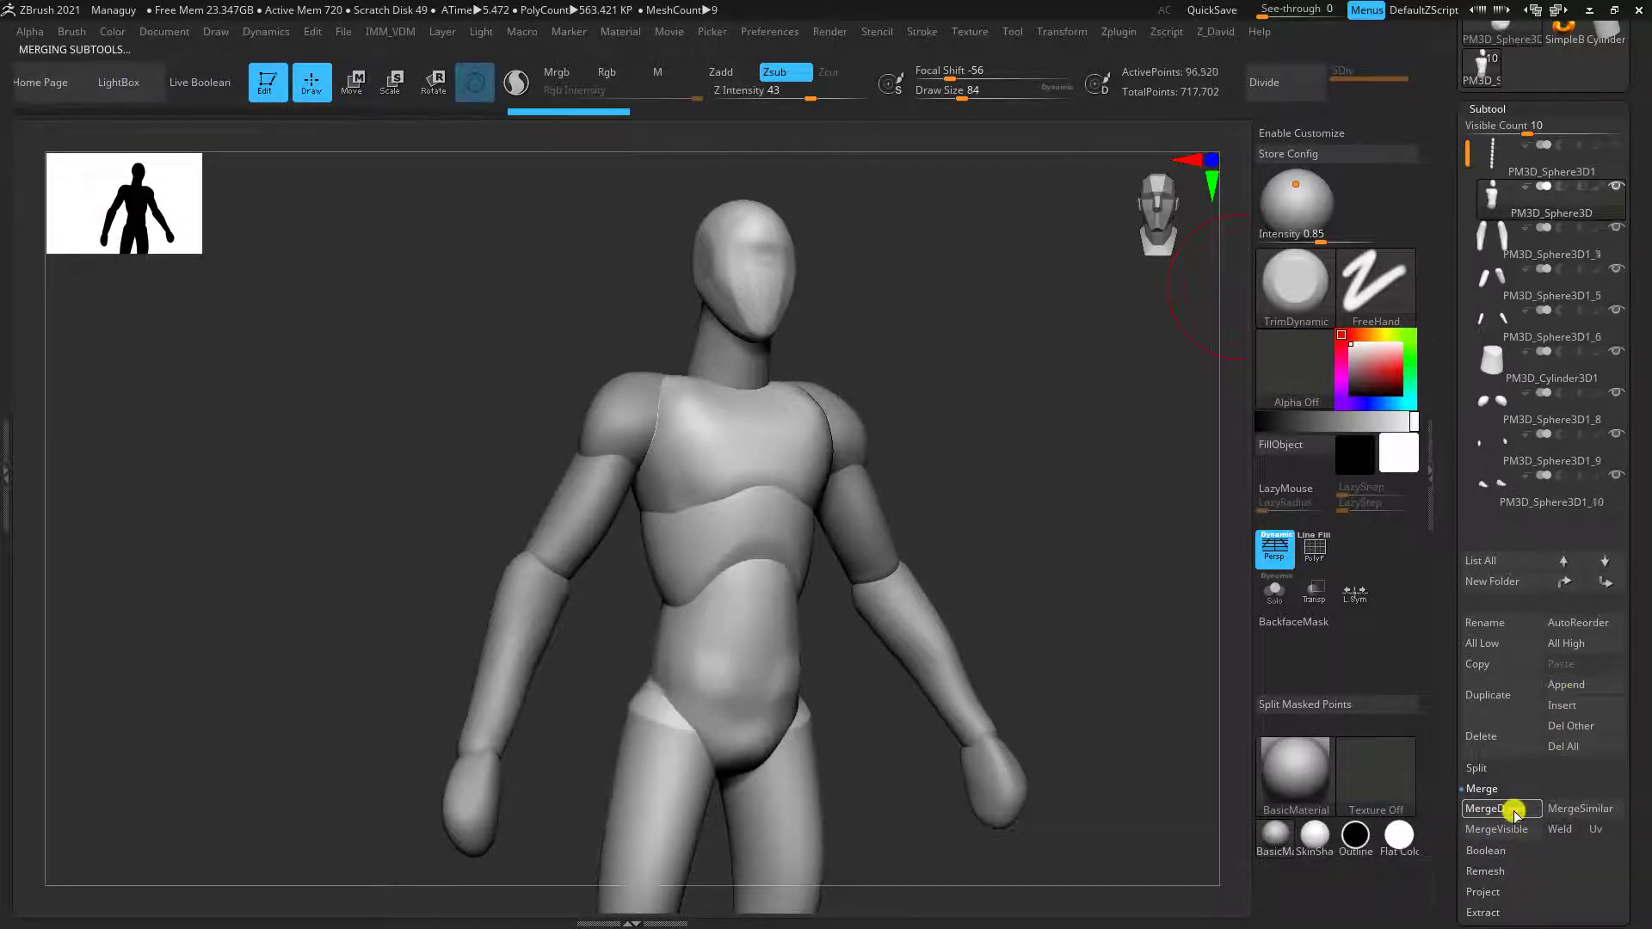
{"action": "left_click", "coordinate": [1514, 813]}
{"action": "left_click", "coordinate": [1514, 812]}
{"action": "left_click", "coordinate": [1514, 812]}
{"action": "left_click", "coordinate": [1514, 812]}
{"action": "left_click", "coordinate": [1514, 812]}
{"action": "left_click", "coordinate": [1514, 812]}
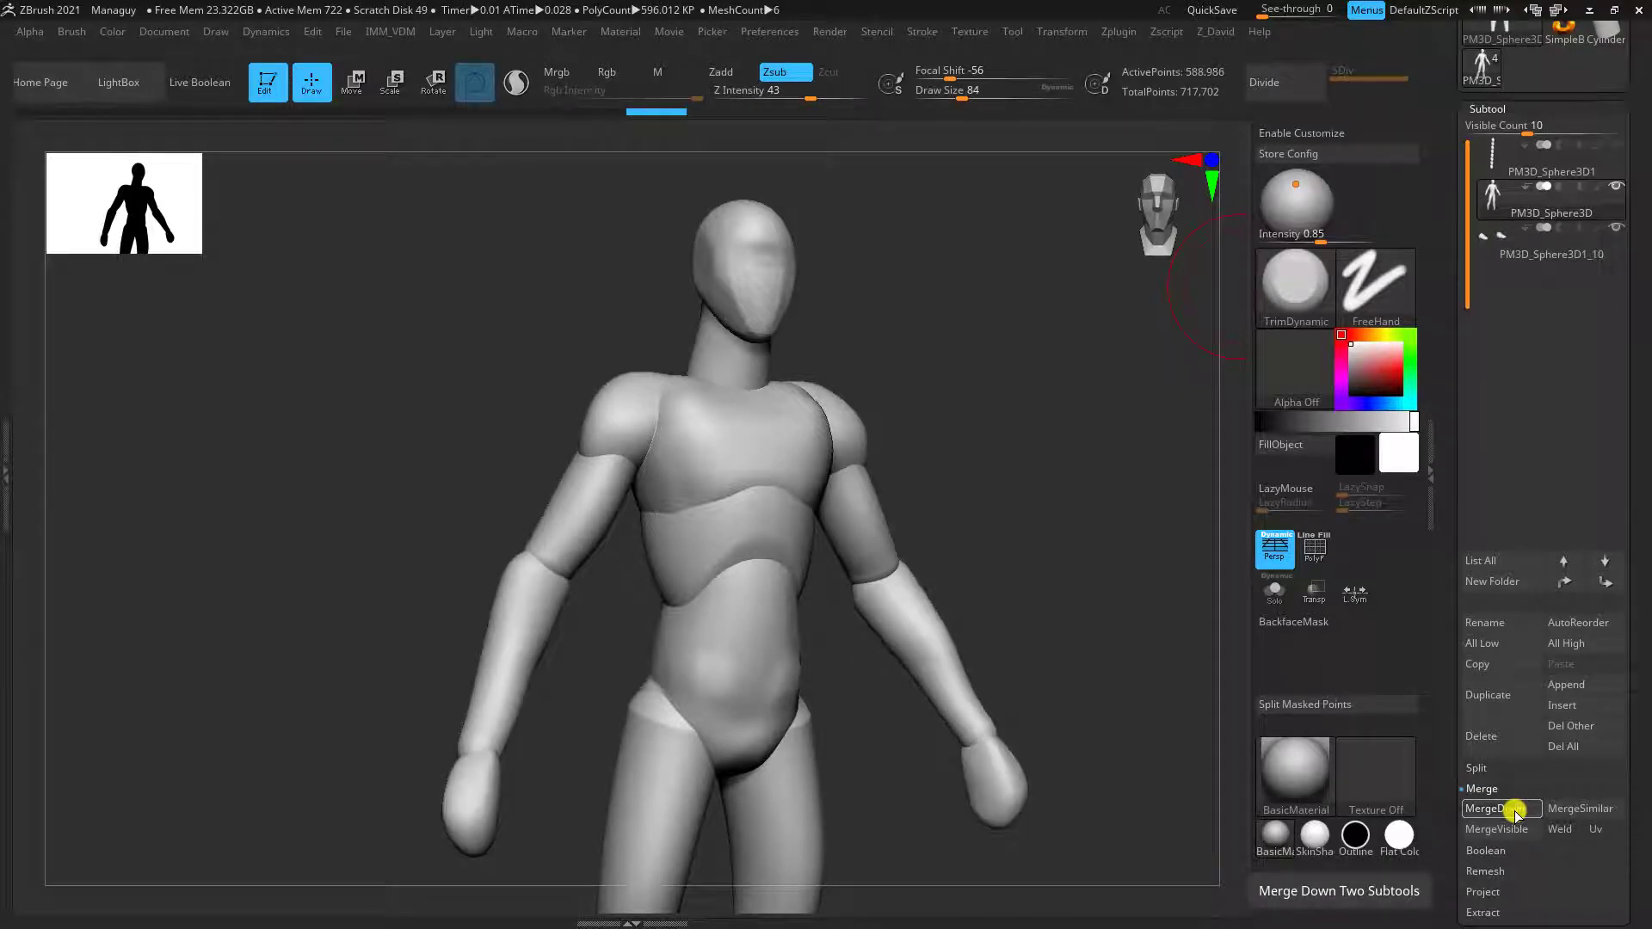
{"action": "left_click", "coordinate": [1514, 812]}
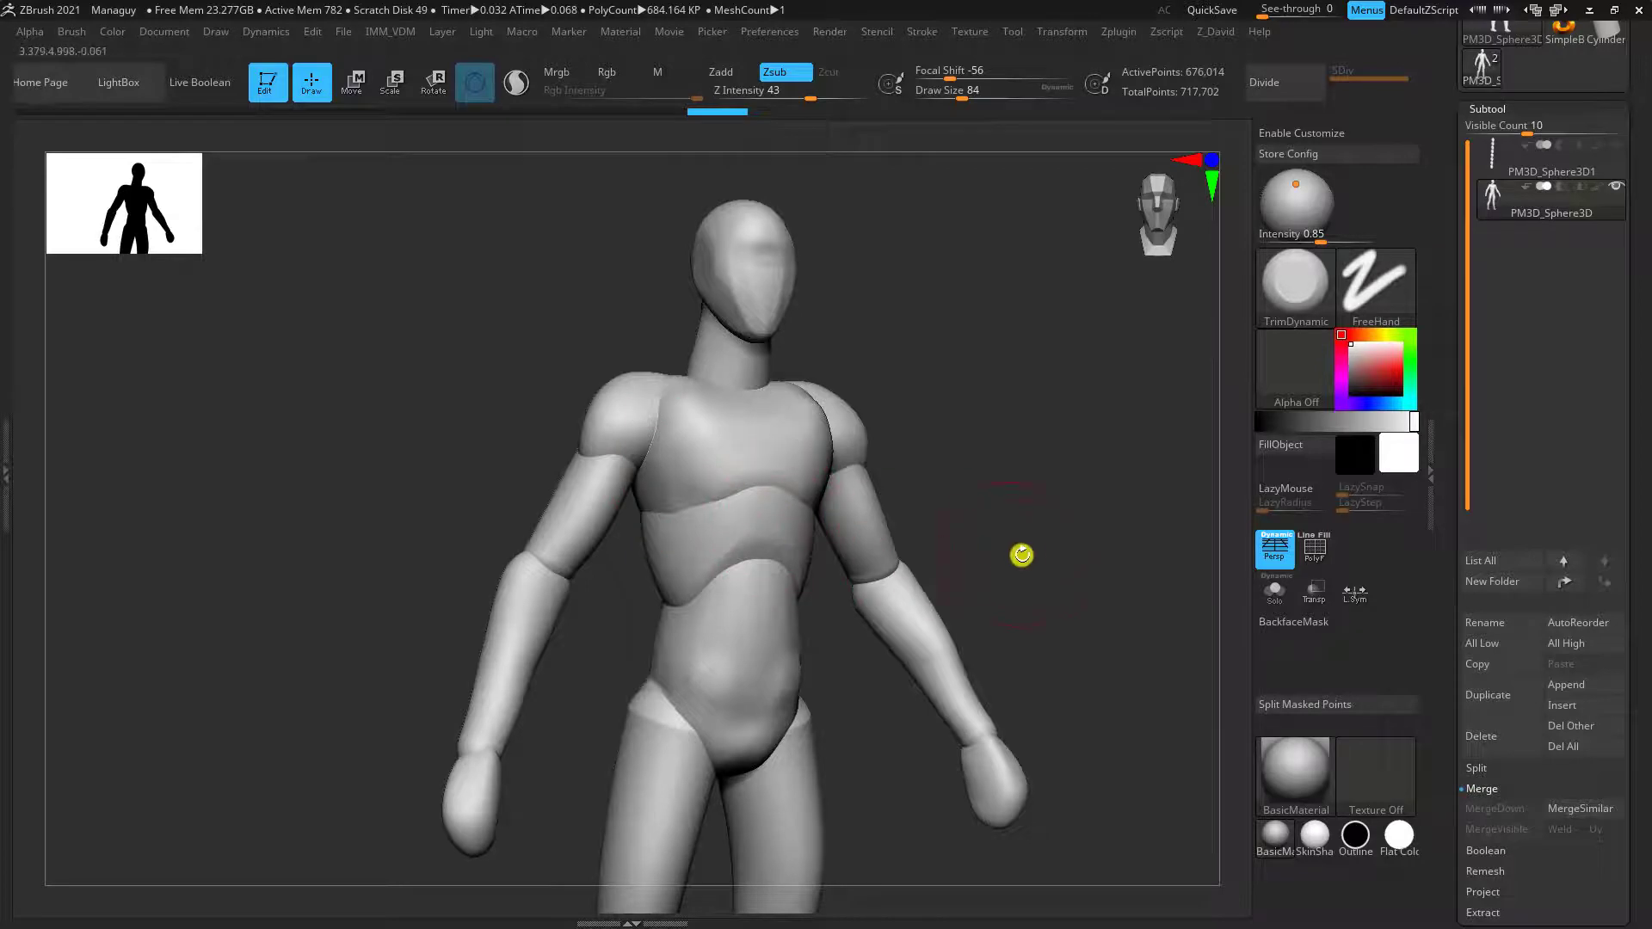
Step: Recompute the DynaMesh of the merged mannequin at resolution 40 to fuse all body parts
{"action": "left_click_drag", "start_coordinate": [1021, 554], "coordinate": [1032, 523]}
{"action": "left_click_drag", "start_coordinate": [1103, 613], "coordinate": [1090, 546], "text": "alt"}
{"action": "left_click_drag", "start_coordinate": [1642, 746], "coordinate": [1633, 564]}
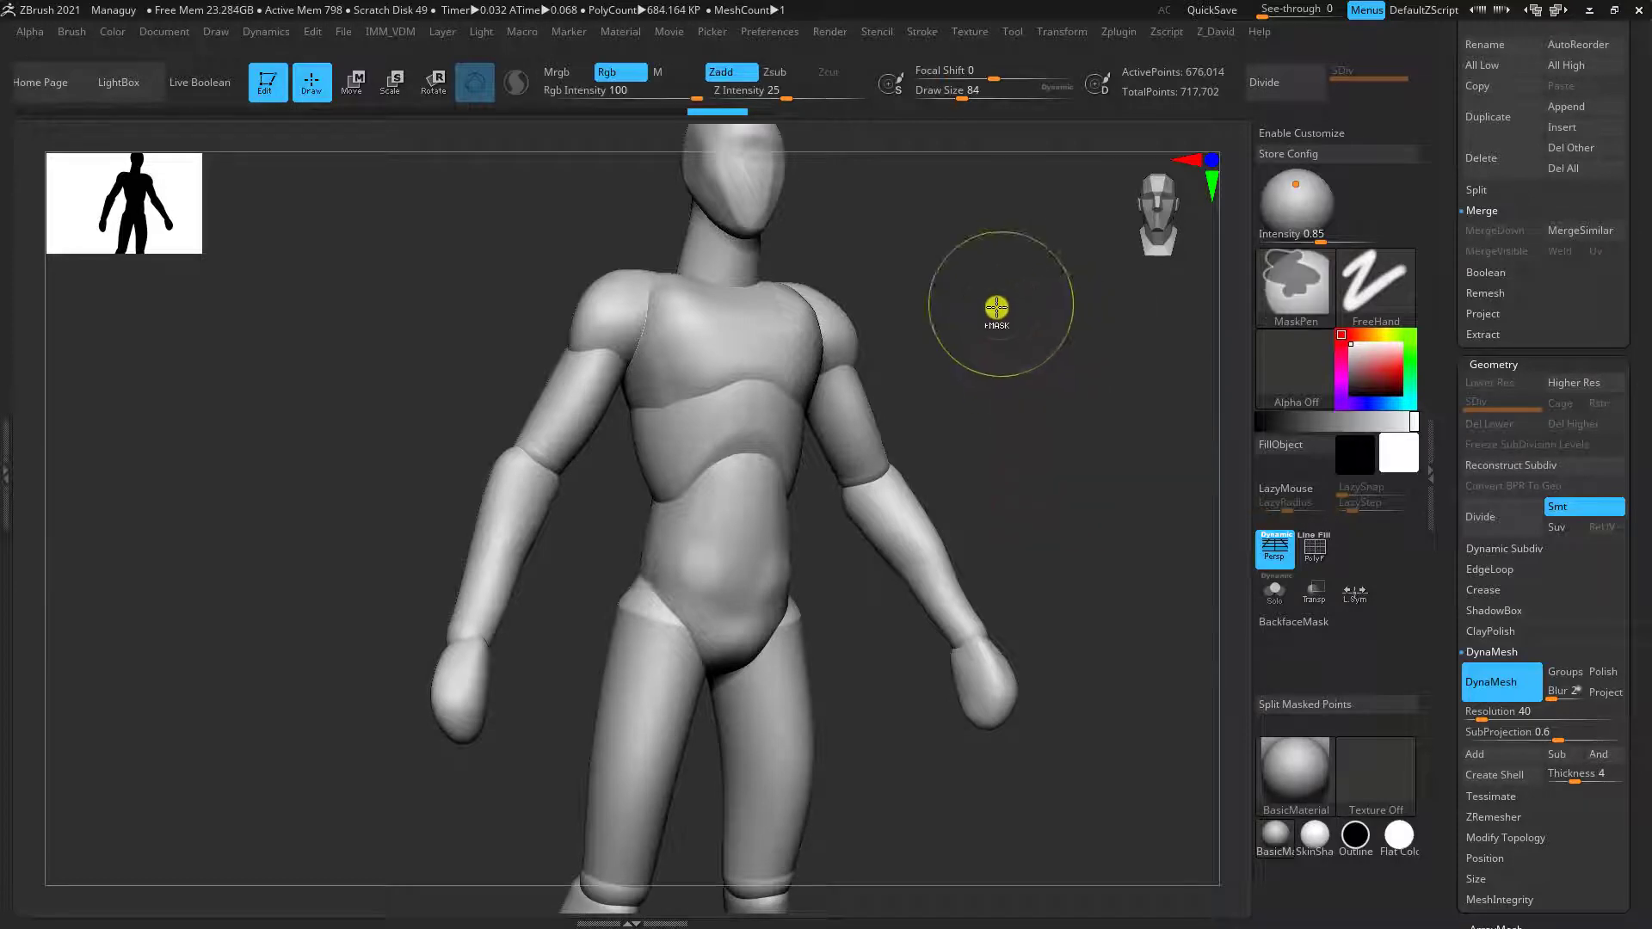
{"action": "left_click_drag", "start_coordinate": [1077, 465], "coordinate": [1070, 468]}
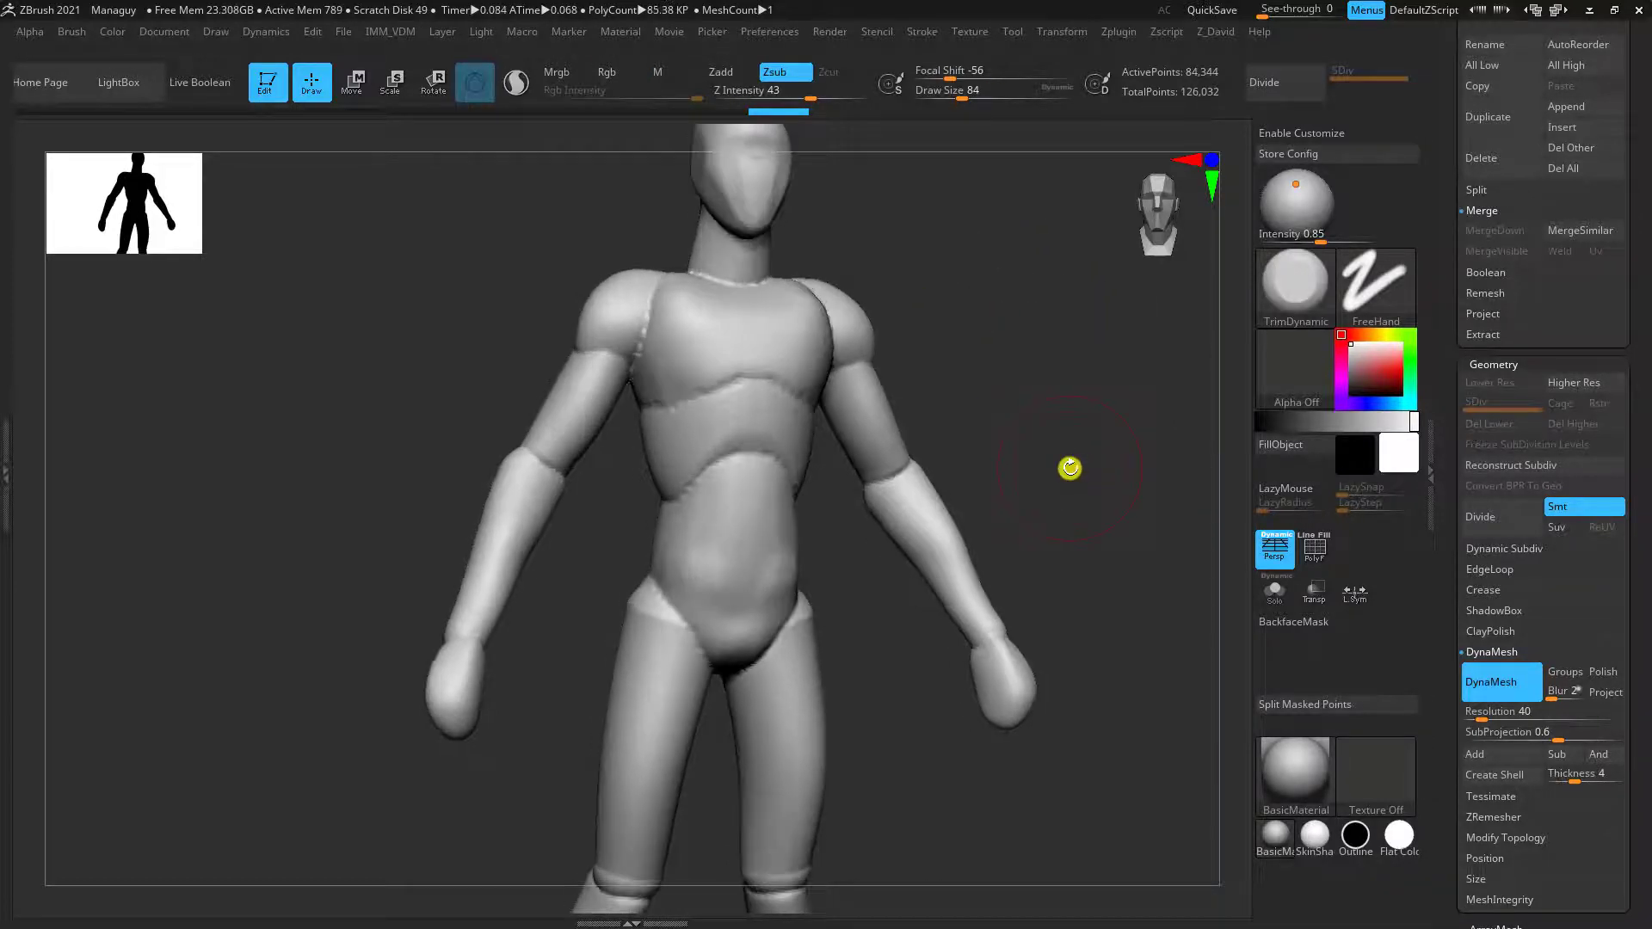
Step: Smooth the seams across the chest, ribcage and abdomen and around the neck and shoulders of the fused mannequin
{"action": "left_click_drag", "start_coordinate": [1038, 325], "coordinate": [1010, 402], "text": "alt"}
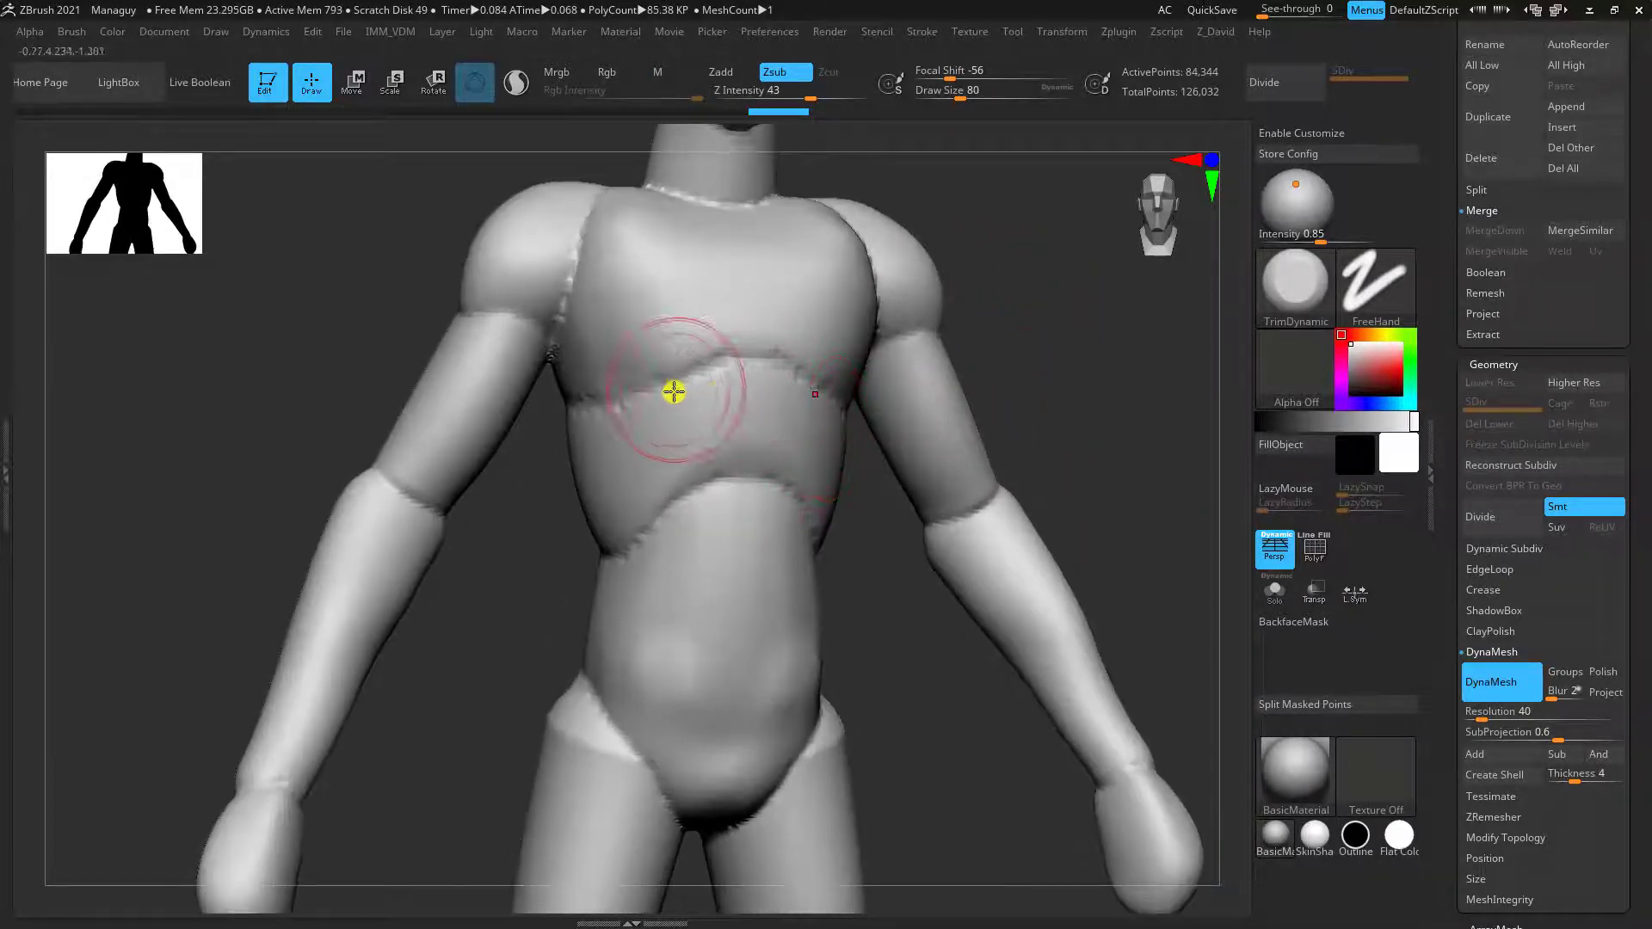
{"action": "mouse_move", "coordinate": [689, 369]}
{"action": "left_mouse_down", "text": "shift"}
{"action": "mouse_move", "coordinate": [752, 332]}
{"action": "mouse_move", "coordinate": [702, 347]}
{"action": "left_mouse_up", "text": "shift"}
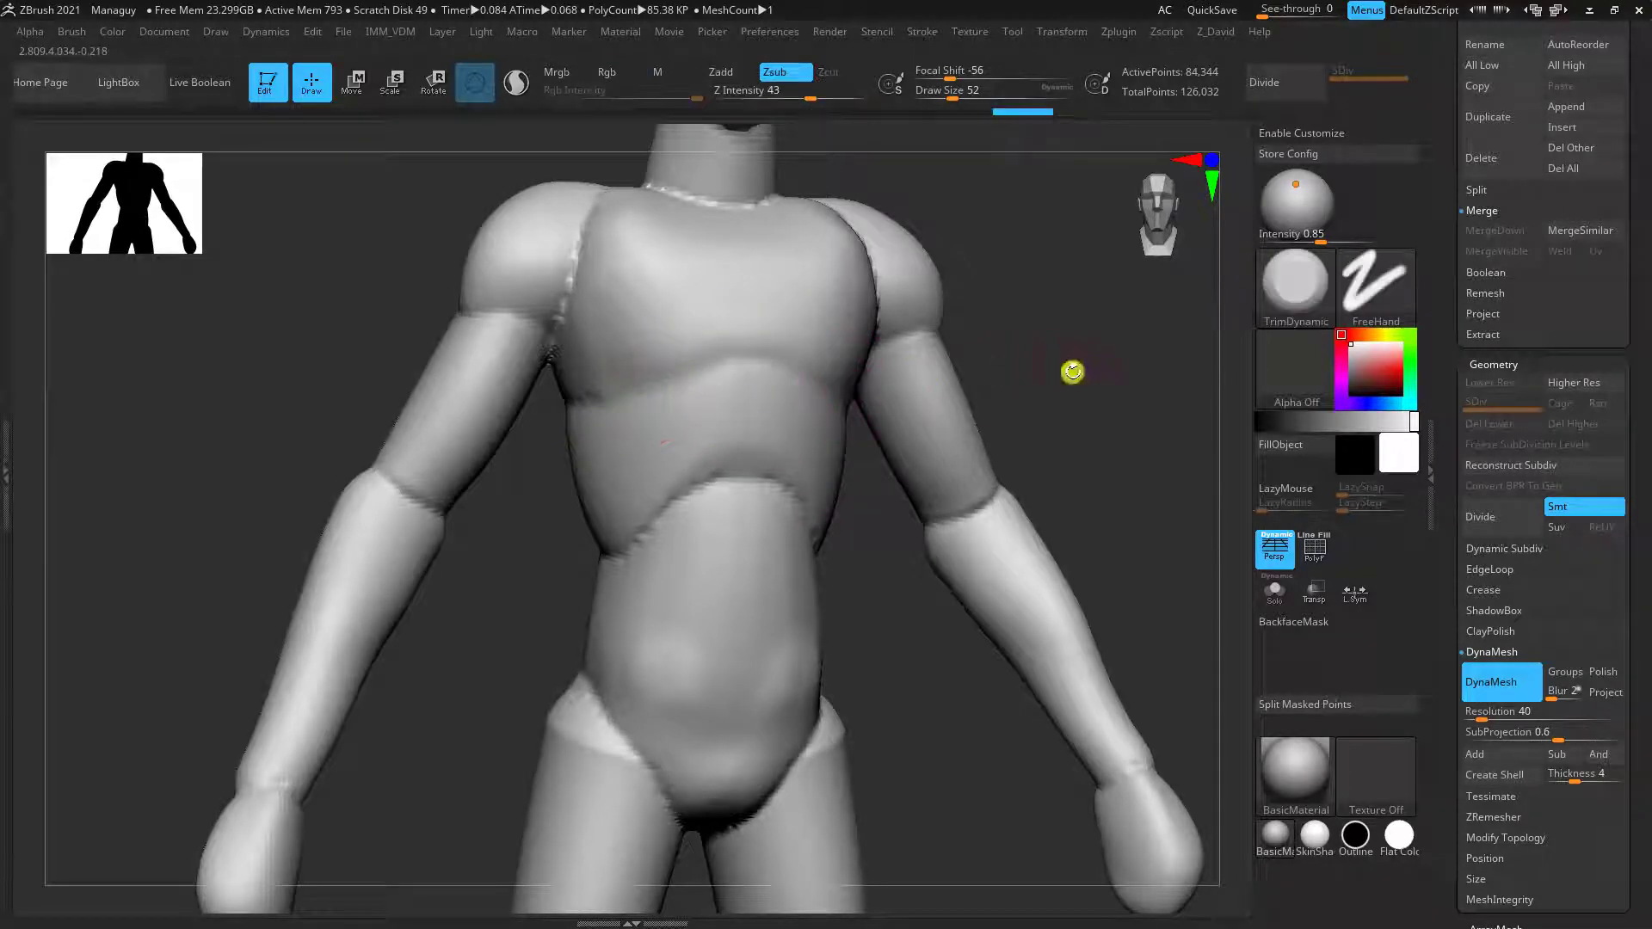
{"action": "left_click_drag", "start_coordinate": [1074, 372], "coordinate": [1003, 385]}
{"action": "mouse_move", "coordinate": [796, 521]}
{"action": "left_mouse_down", "text": "shift"}
{"action": "mouse_move", "coordinate": [850, 584]}
{"action": "mouse_move", "coordinate": [916, 596]}
{"action": "mouse_move", "coordinate": [1040, 413]}
{"action": "mouse_move", "coordinate": [955, 418]}
{"action": "left_mouse_up", "text": "shift"}
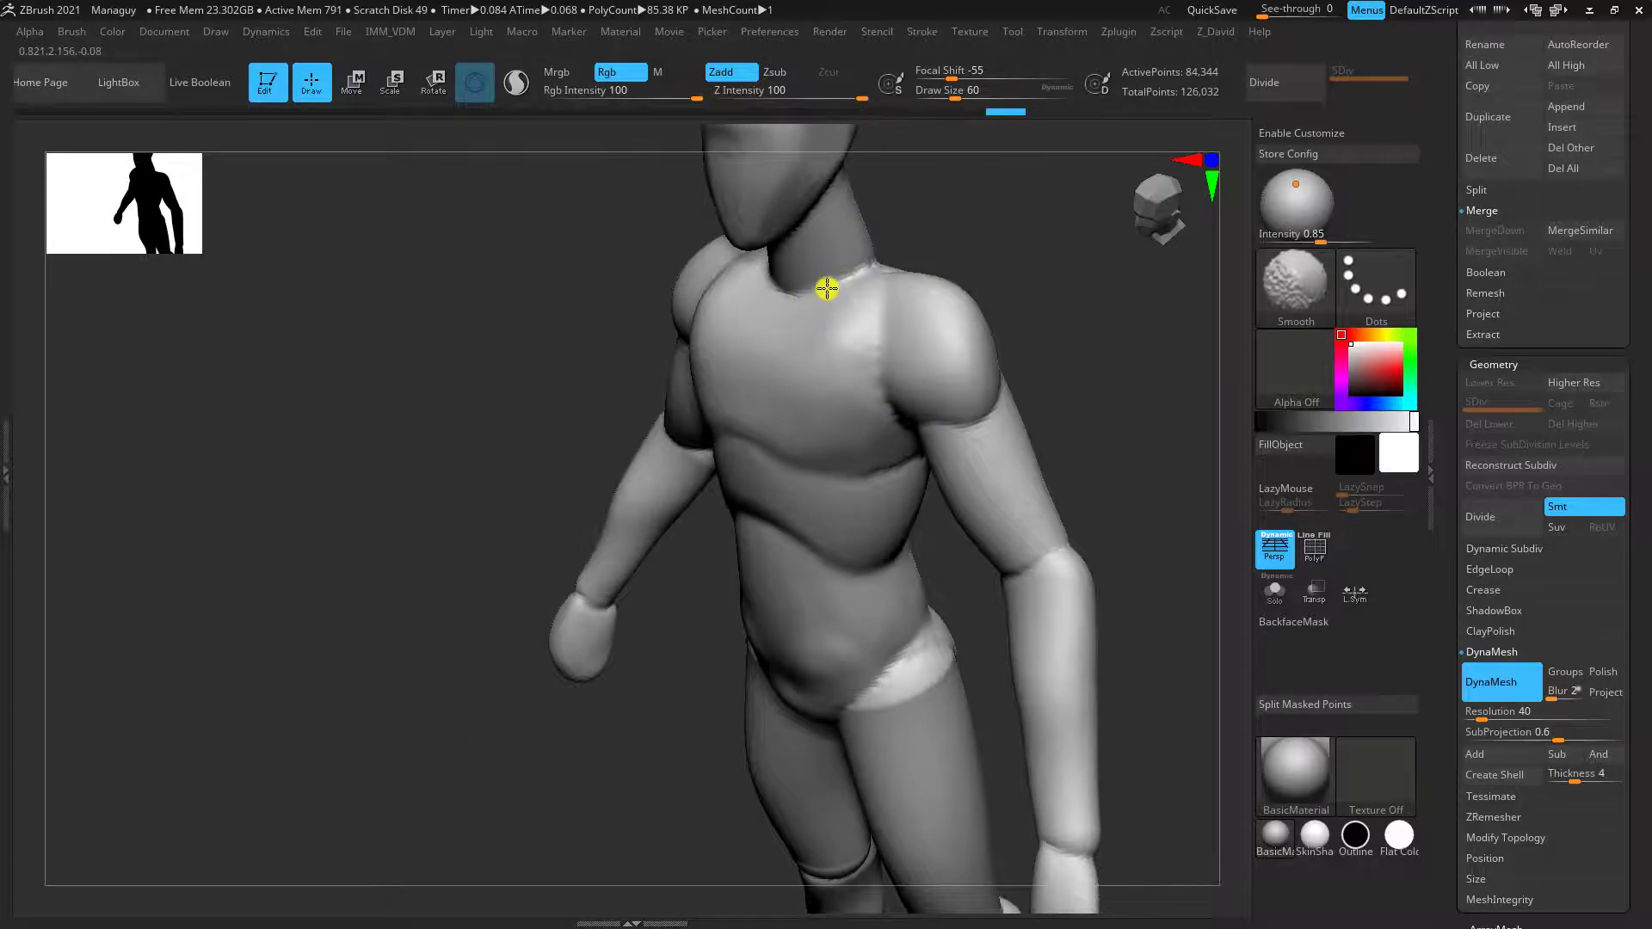
Step: Build up clay over the hip joints between pelvis and thighs with the Clay brush and smooth the transitions
{"action": "left_click_drag", "start_coordinate": [1004, 273], "coordinate": [1040, 258]}
{"action": "left_click_drag", "start_coordinate": [1068, 325], "coordinate": [900, 509], "text": "alt"}
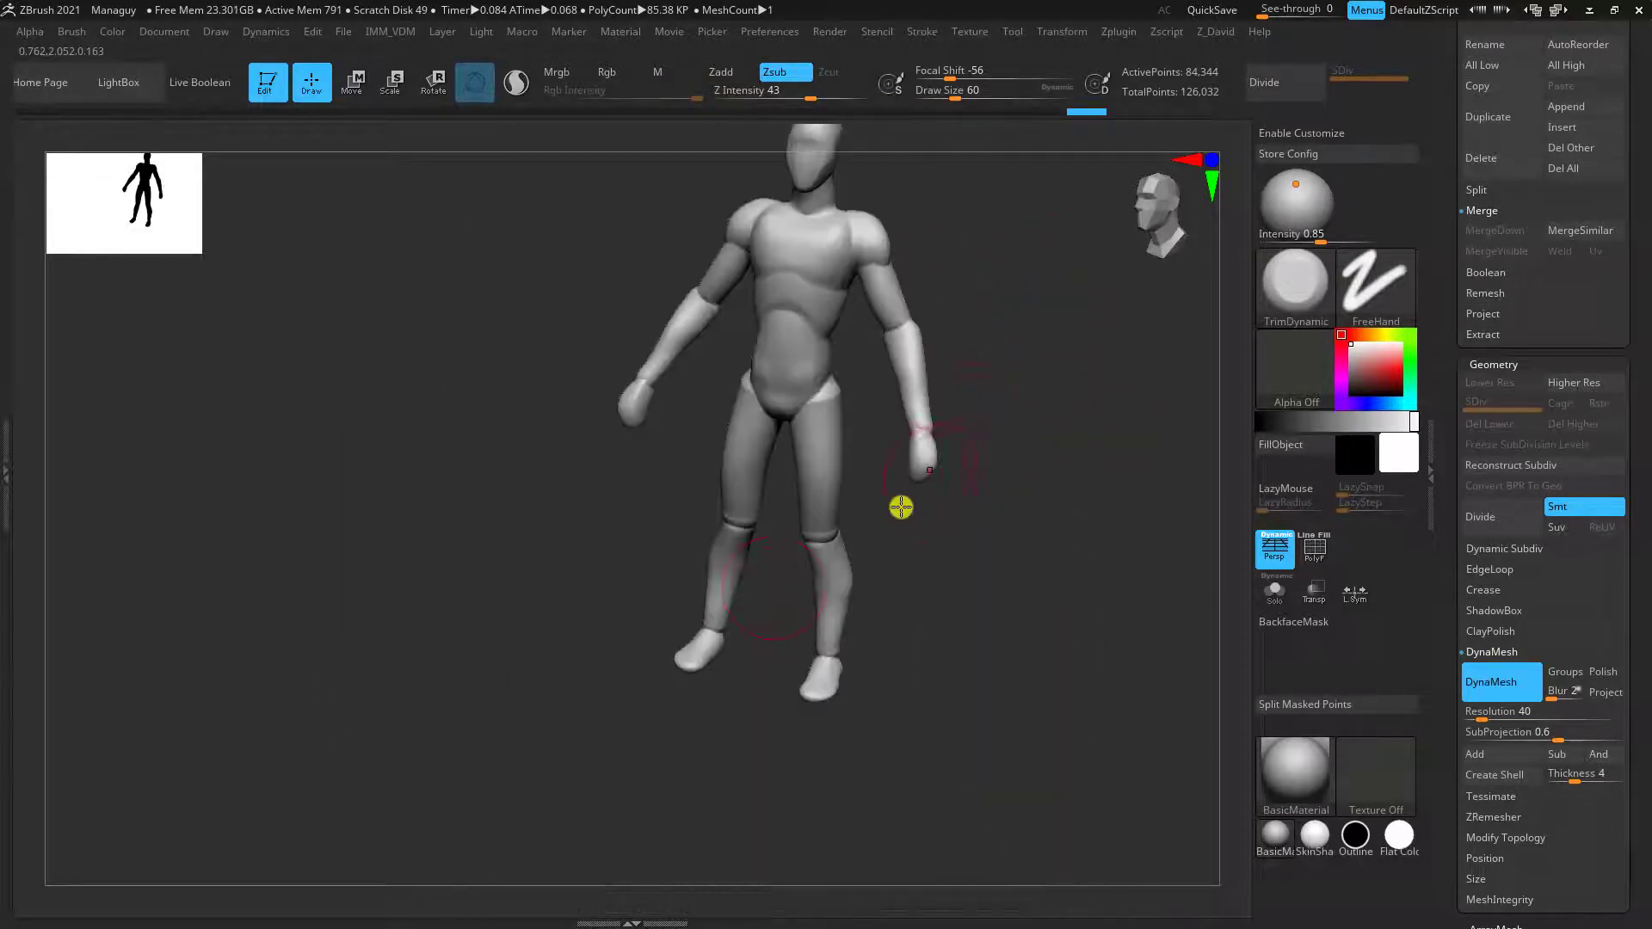
{"action": "mouse_move", "coordinate": [860, 576]}
{"action": "left_mouse_down"}
{"action": "mouse_move", "coordinate": [936, 579]}
{"action": "mouse_move", "coordinate": [900, 854]}
{"action": "mouse_move", "coordinate": [851, 507]}
{"action": "left_mouse_up"}
{"action": "key", "text": "b"}
{"action": "key", "text": "c"}
{"action": "key", "text": "l"}
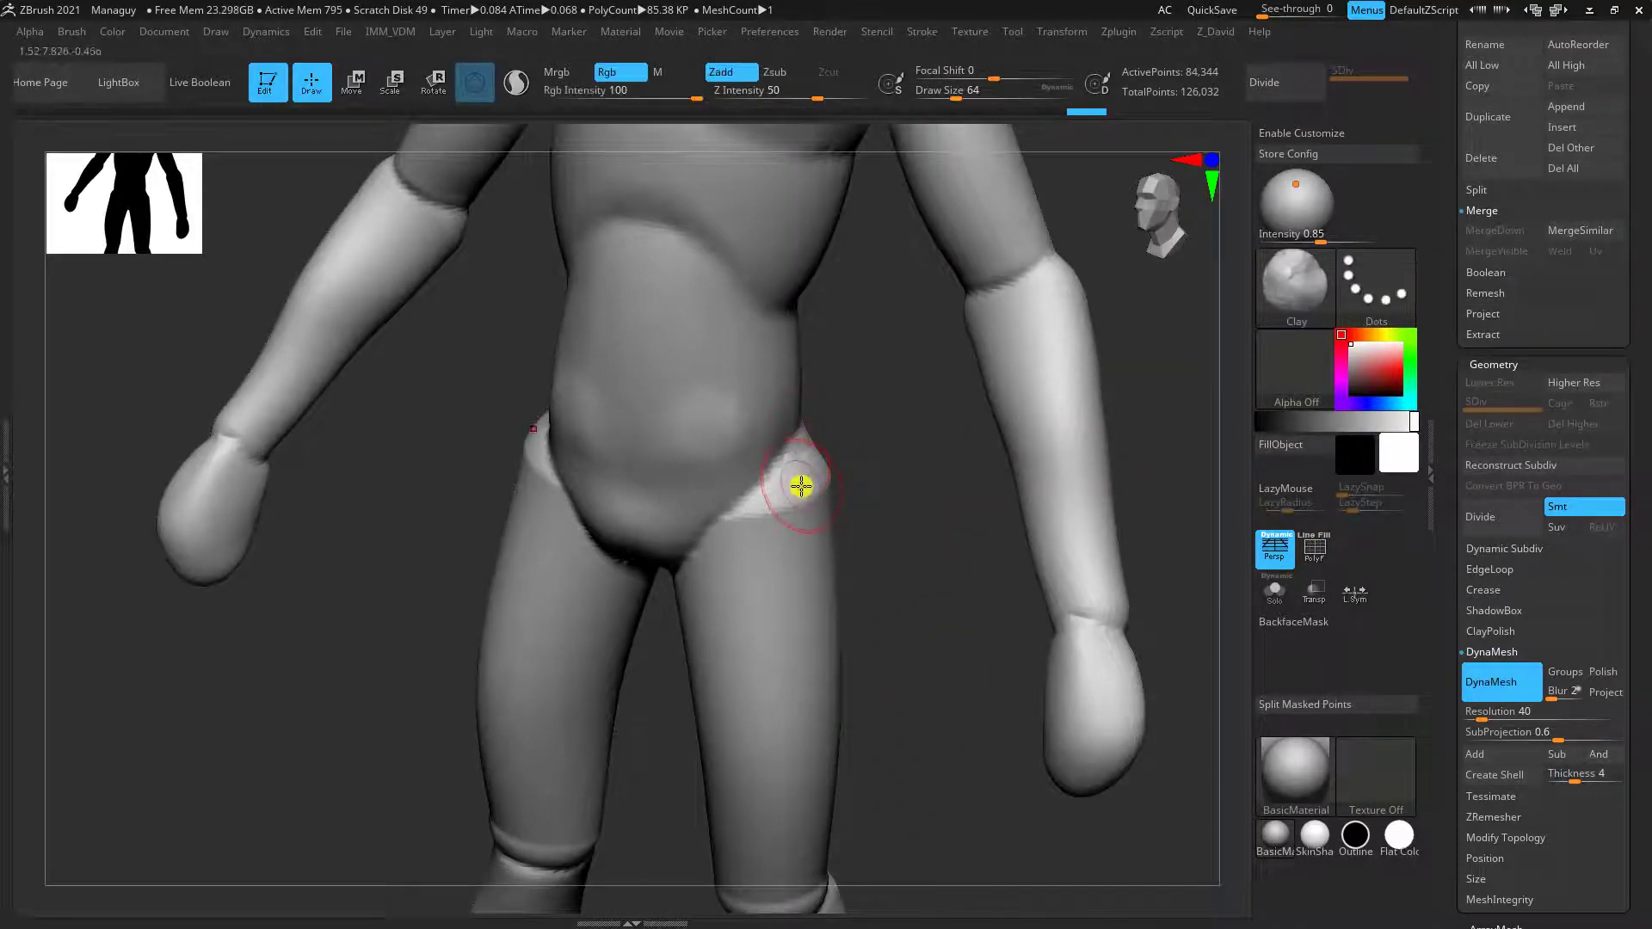
{"action": "right_click_drag", "start_coordinate": [757, 480], "coordinate": [1003, 336]}
{"action": "right_click_drag", "start_coordinate": [1105, 379], "coordinate": [1144, 370]}
{"action": "right_click_drag", "start_coordinate": [535, 674], "coordinate": [642, 520], "text": "alt"}
{"action": "mouse_move", "coordinate": [561, 475]}
{"action": "left_mouse_down"}
{"action": "mouse_move", "coordinate": [576, 483]}
{"action": "mouse_move", "coordinate": [539, 482]}
{"action": "mouse_move", "coordinate": [542, 513]}
{"action": "mouse_move", "coordinate": [577, 481]}
{"action": "left_mouse_up"}
{"action": "key", "text": "shift"}
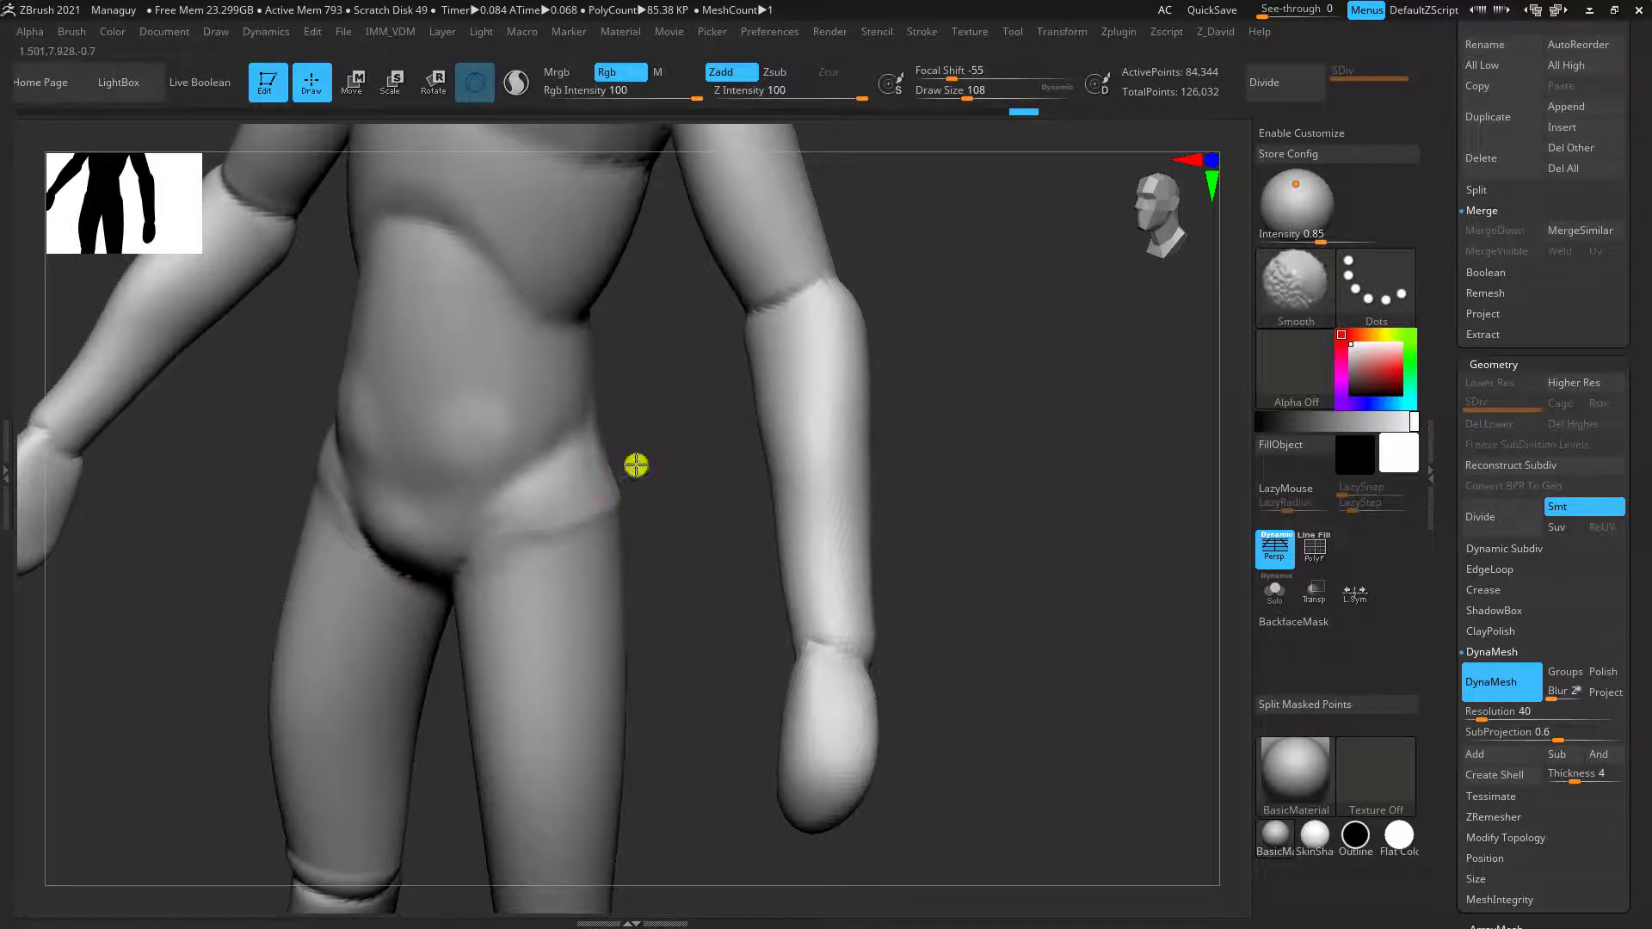
{"action": "key", "text": "f"}
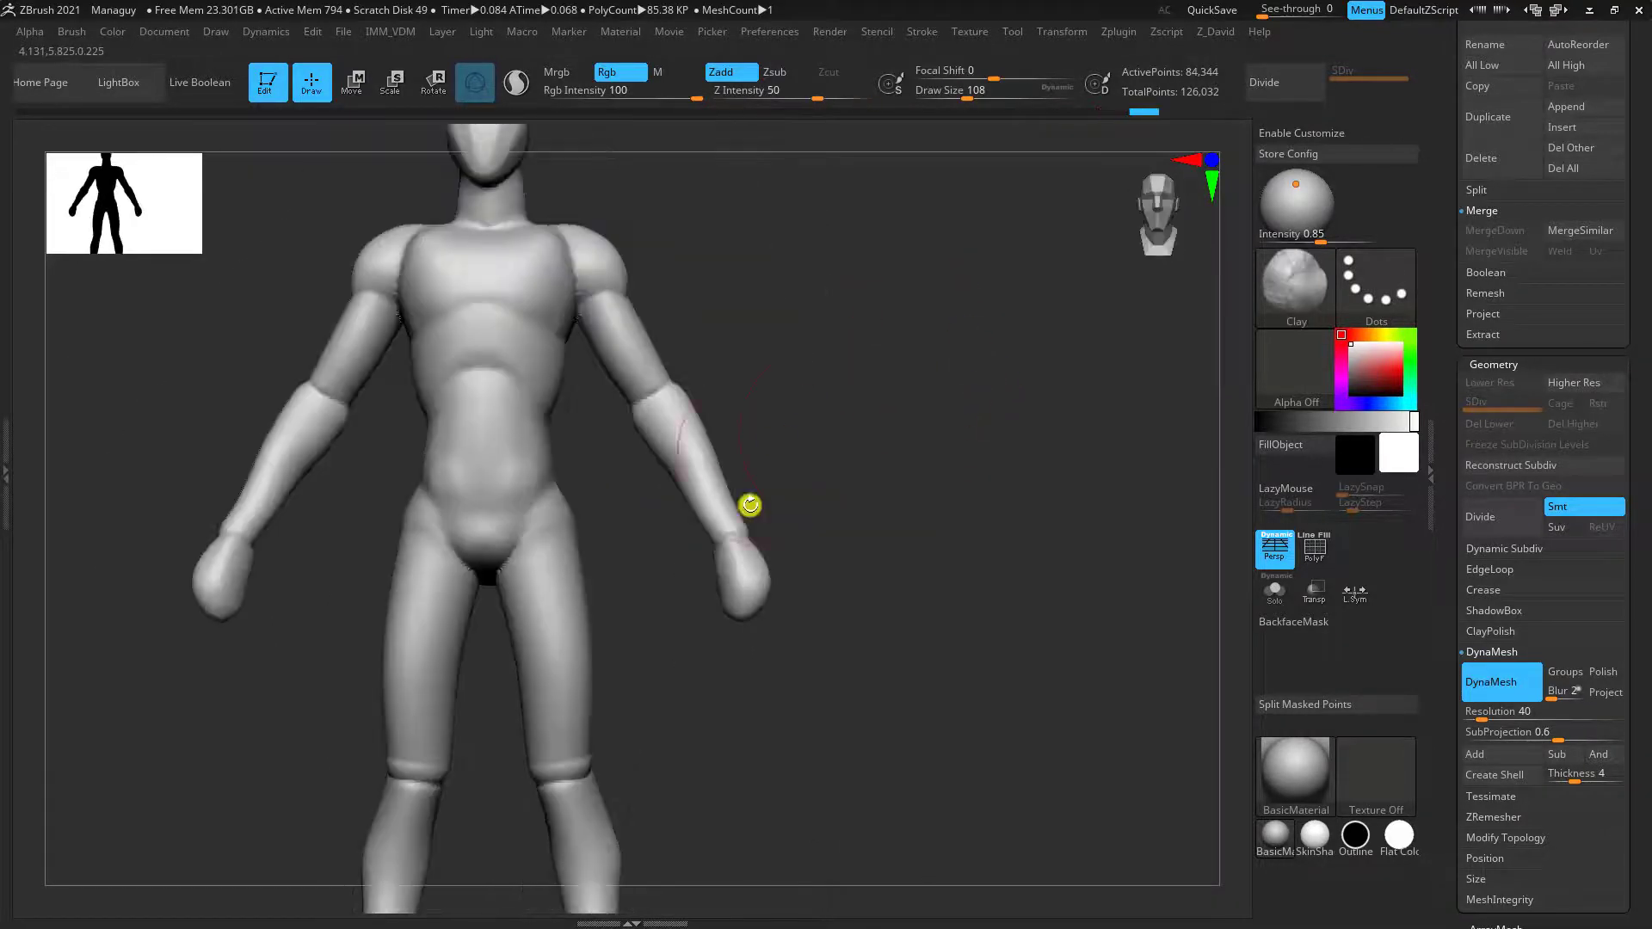
Step: Smooth the seams at the elbows, the backs of the shoulders and across the back of the ribcage
{"action": "left_click_drag", "start_coordinate": [919, 623], "coordinate": [364, 588]}
{"action": "mouse_move", "coordinate": [860, 453]}
{"action": "left_mouse_down", "text": "alt"}
{"action": "mouse_move", "coordinate": [827, 526]}
{"action": "mouse_move", "coordinate": [885, 583]}
{"action": "mouse_move", "coordinate": [874, 612]}
{"action": "mouse_move", "coordinate": [867, 579]}
{"action": "mouse_move", "coordinate": [912, 559]}
{"action": "mouse_move", "coordinate": [826, 490]}
{"action": "mouse_move", "coordinate": [701, 472]}
{"action": "left_mouse_up", "text": "alt"}
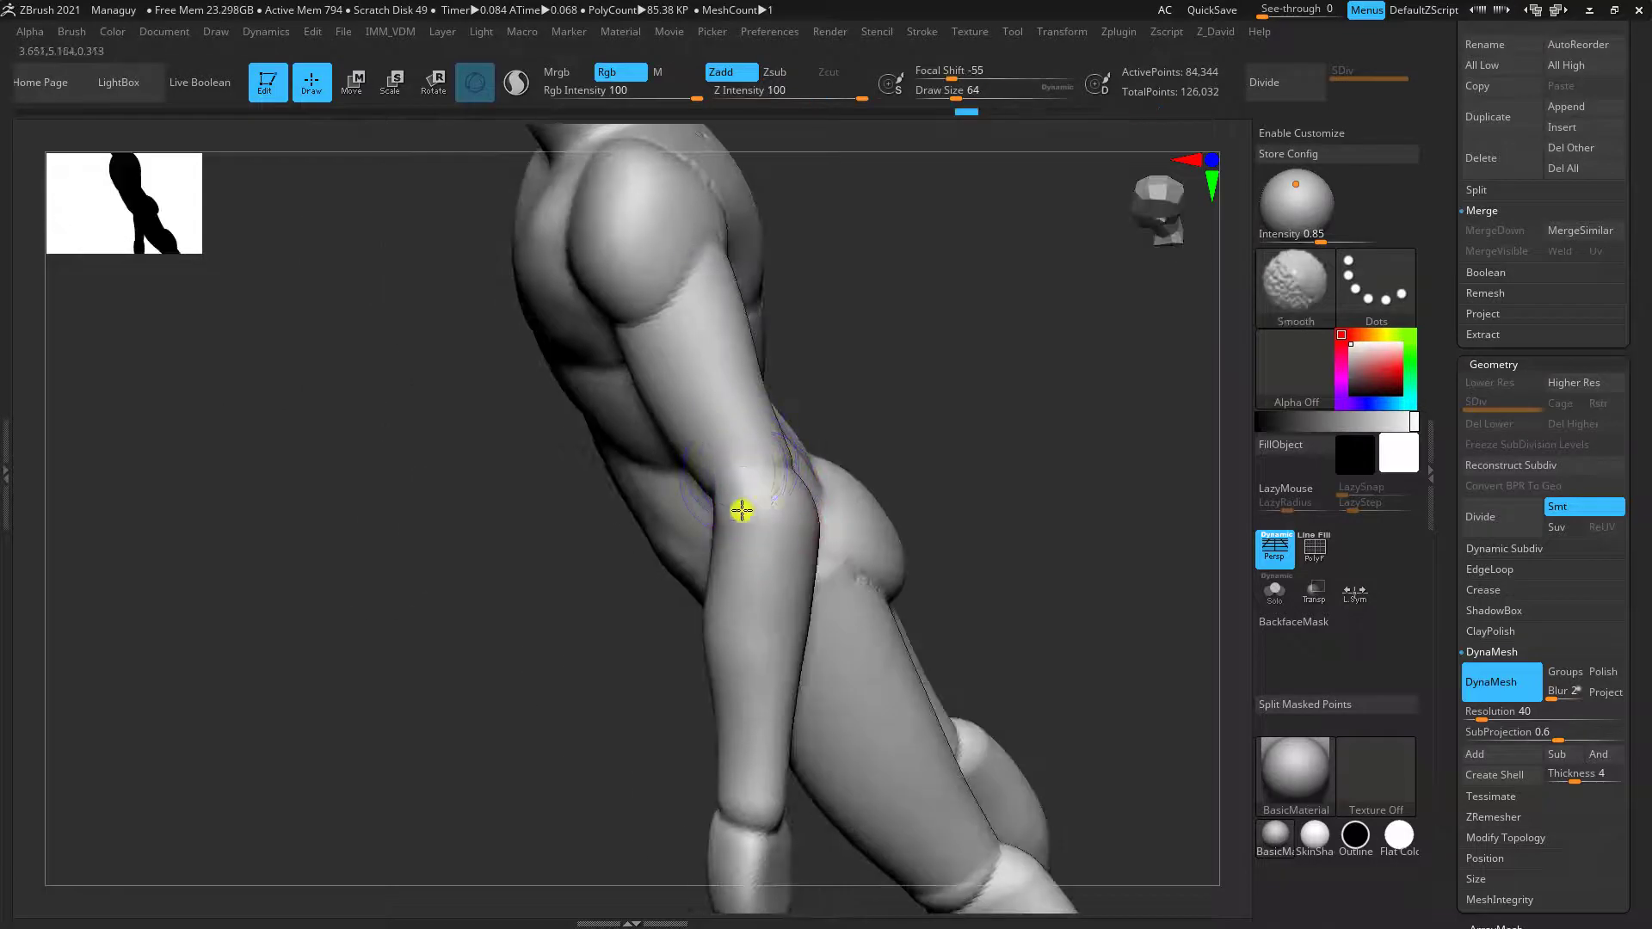
{"action": "mouse_move", "coordinate": [946, 447]}
{"action": "left_mouse_down"}
{"action": "mouse_move", "coordinate": [900, 472]}
{"action": "mouse_move", "coordinate": [839, 469]}
{"action": "mouse_move", "coordinate": [803, 499]}
{"action": "left_mouse_up"}
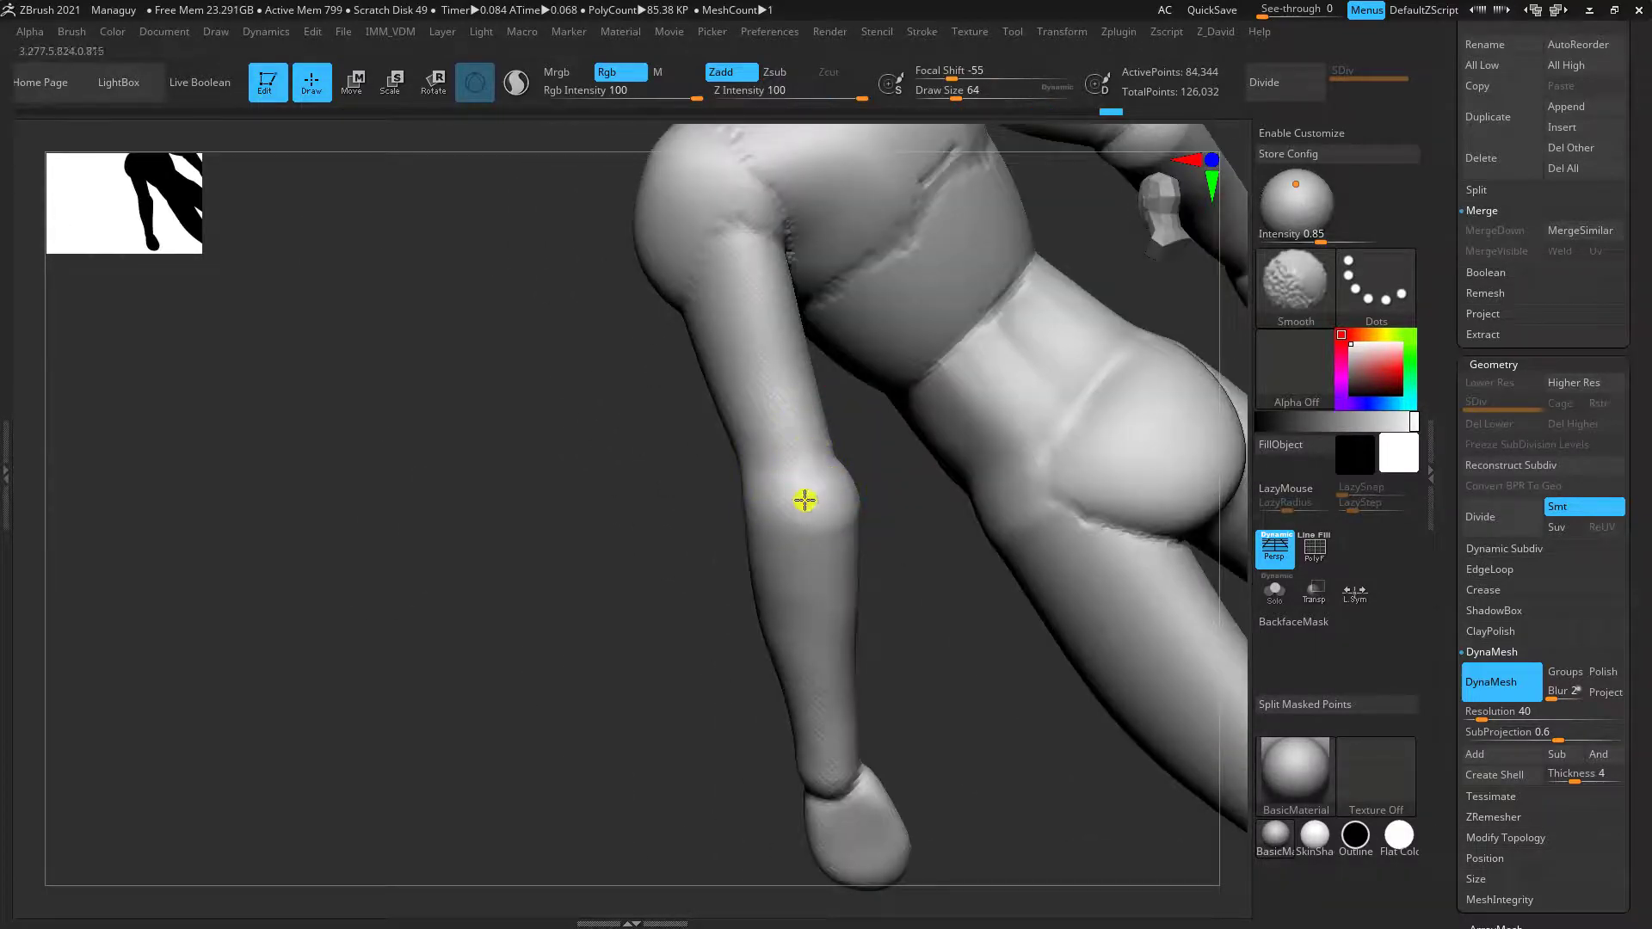
{"action": "mouse_move", "coordinate": [660, 258]}
{"action": "left_mouse_down", "text": "alt"}
{"action": "mouse_move", "coordinate": [718, 492]}
{"action": "mouse_move", "coordinate": [713, 418]}
{"action": "left_mouse_up", "text": "alt"}
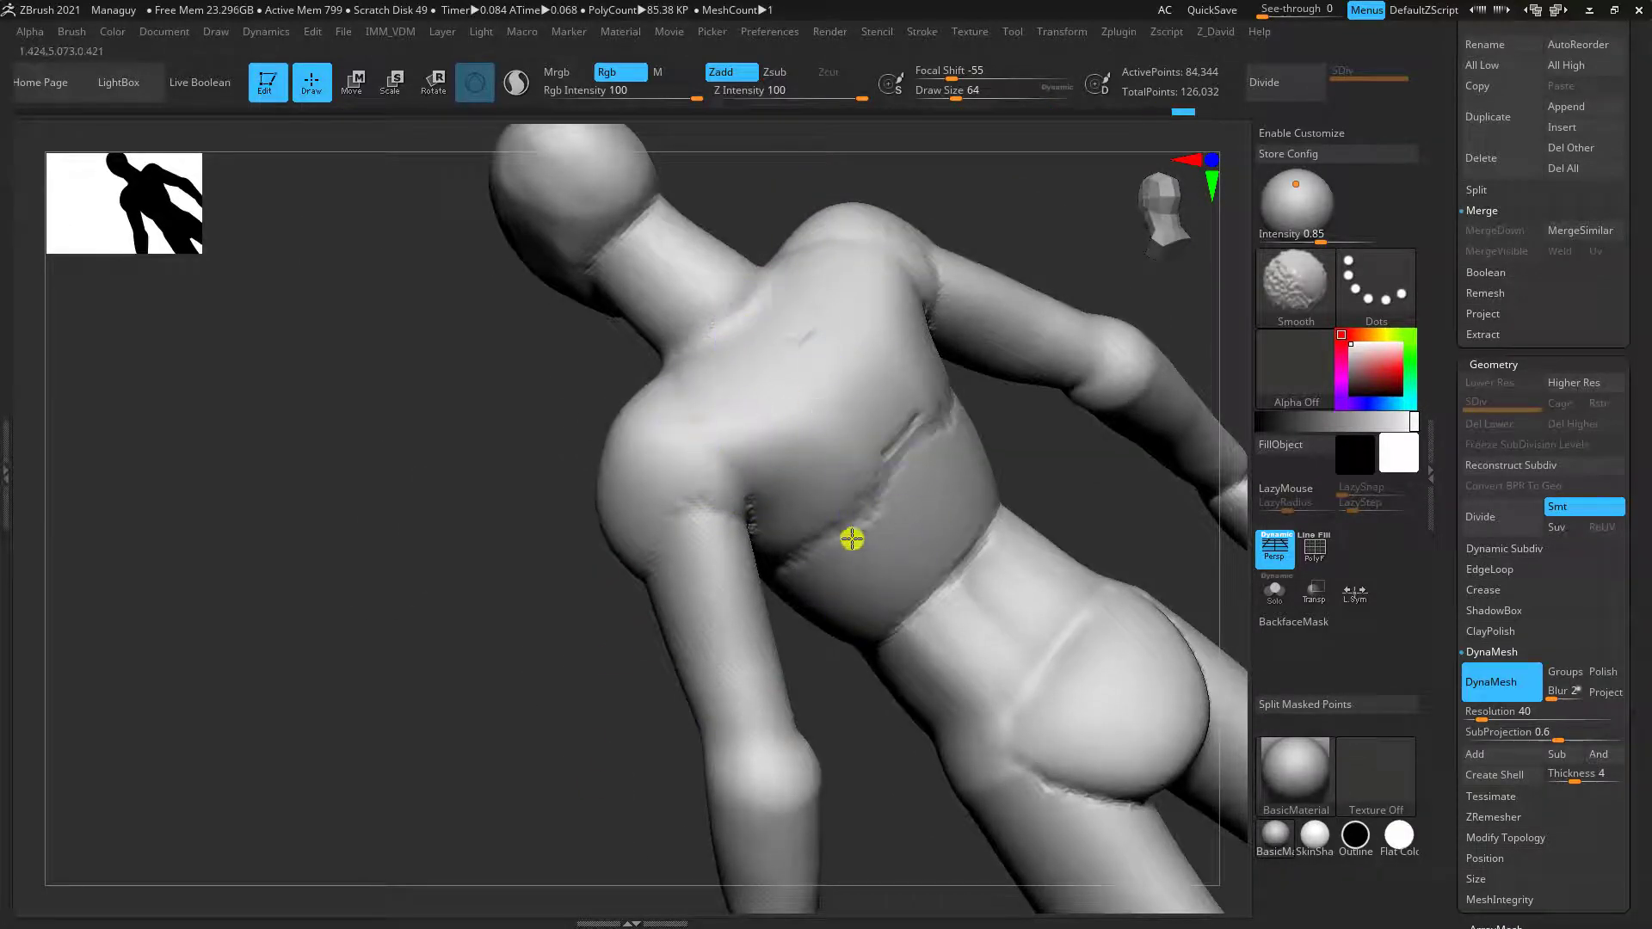
{"action": "left_click_drag", "start_coordinate": [852, 539], "coordinate": [818, 562], "text": "shift"}
{"action": "mouse_move", "coordinate": [540, 653]}
{"action": "left_mouse_down"}
{"action": "mouse_move", "coordinate": [601, 593]}
{"action": "mouse_move", "coordinate": [688, 593]}
{"action": "left_mouse_up"}
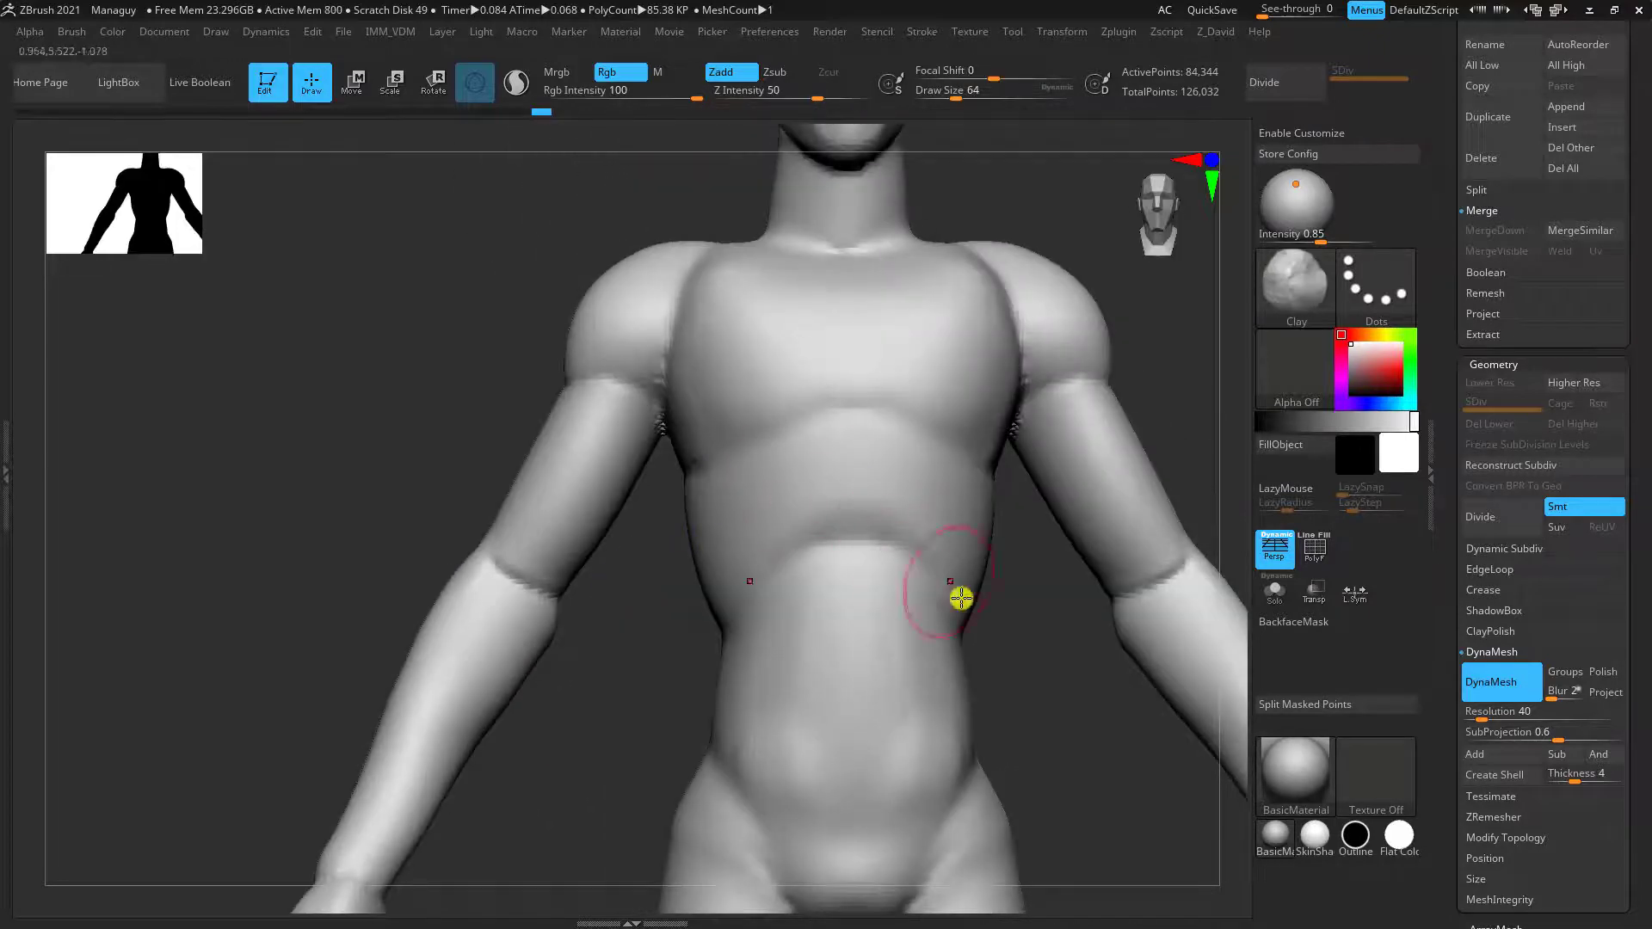
Step: Build up clay over the shoulder joints and around the base of the neck with the Clay brush, front and back
{"action": "left_click_drag", "start_coordinate": [1027, 689], "coordinate": [955, 551], "text": "alt"}
{"action": "left_click_drag", "start_coordinate": [1072, 377], "coordinate": [1068, 404]}
{"action": "left_click_drag", "start_coordinate": [560, 346], "coordinate": [559, 336]}
{"action": "mouse_move", "coordinate": [602, 402]}
{"action": "left_mouse_down"}
{"action": "mouse_move", "coordinate": [579, 475]}
{"action": "mouse_move", "coordinate": [524, 470]}
{"action": "left_mouse_up"}
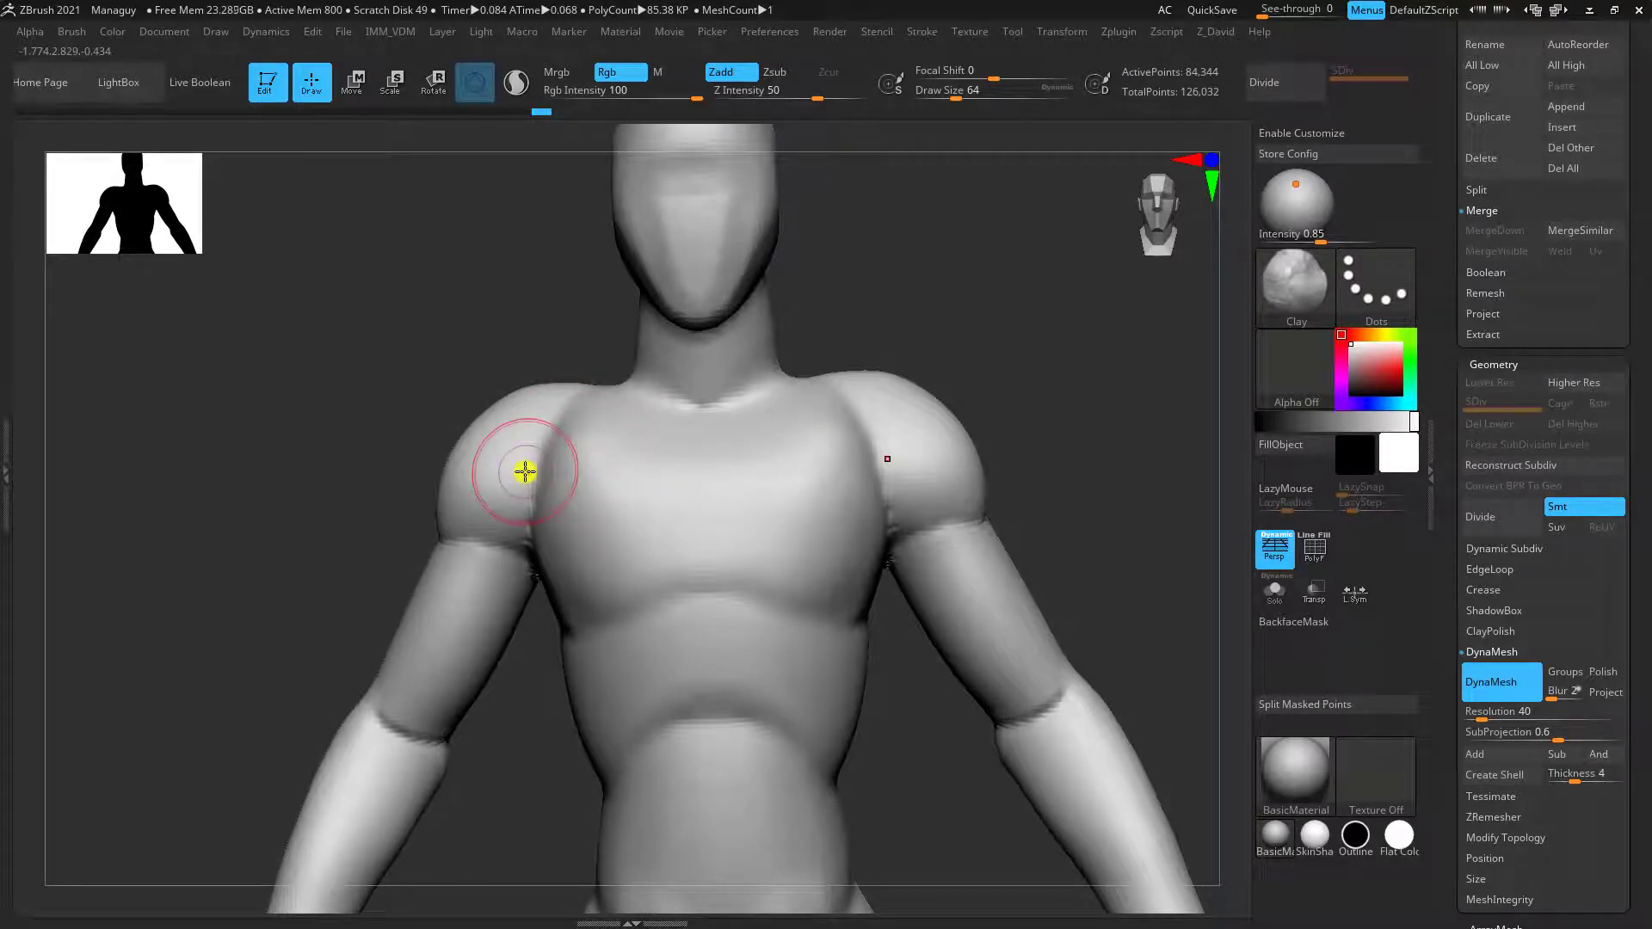
{"action": "left_click_drag", "start_coordinate": [962, 380], "coordinate": [686, 386]}
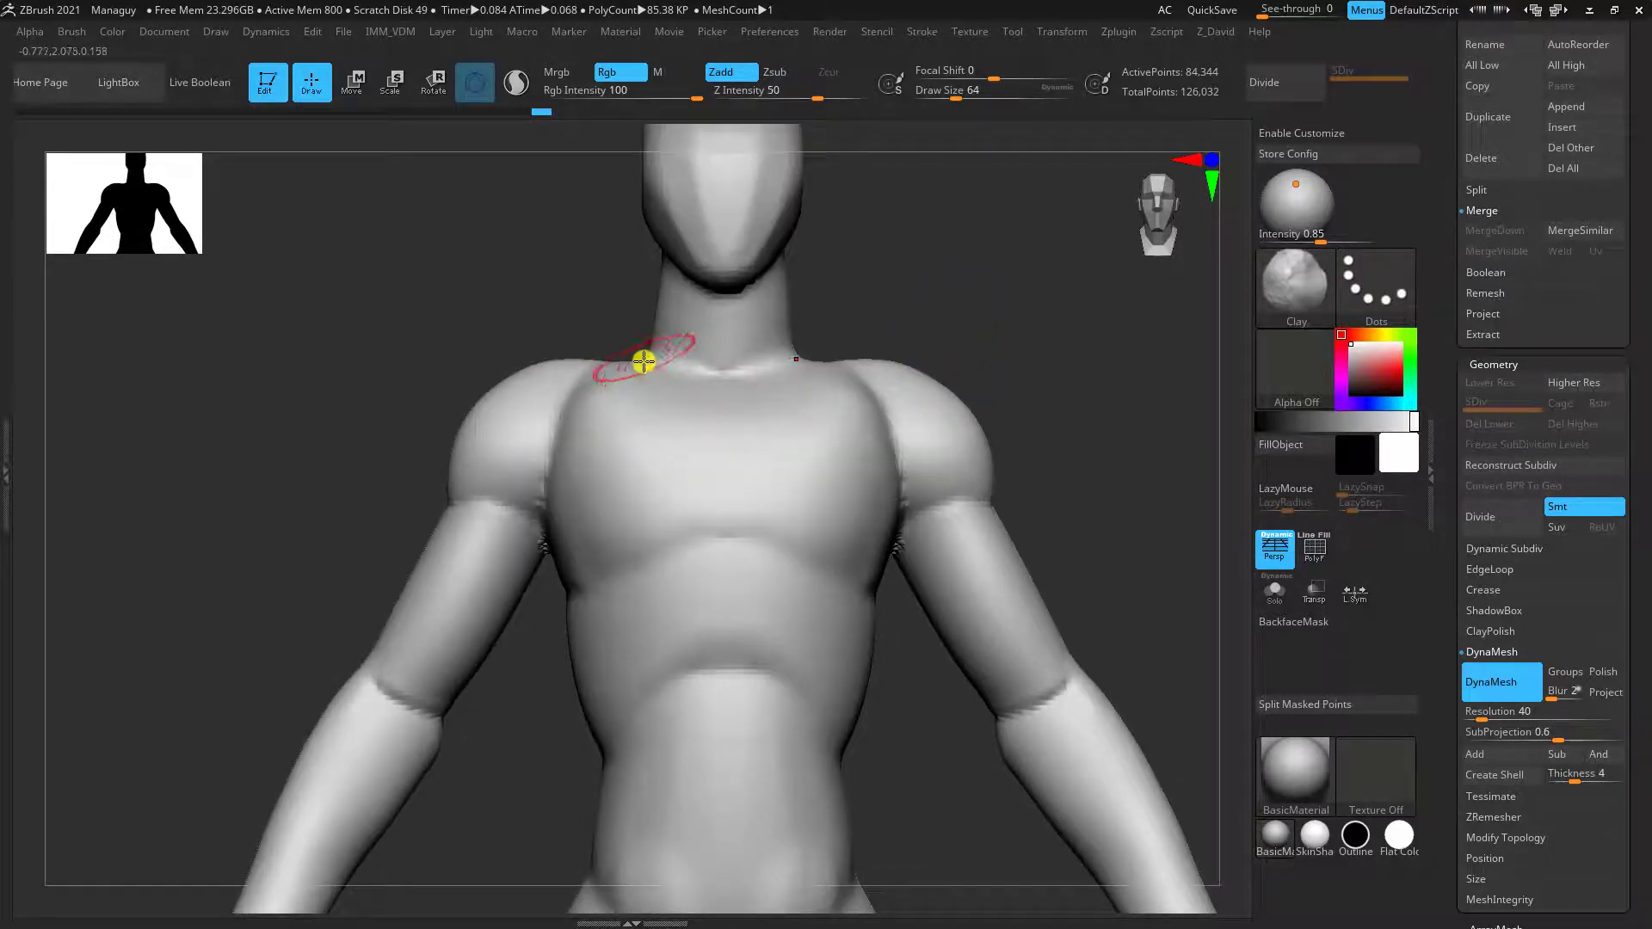
{"action": "left_click_drag", "start_coordinate": [1023, 294], "coordinate": [895, 420]}
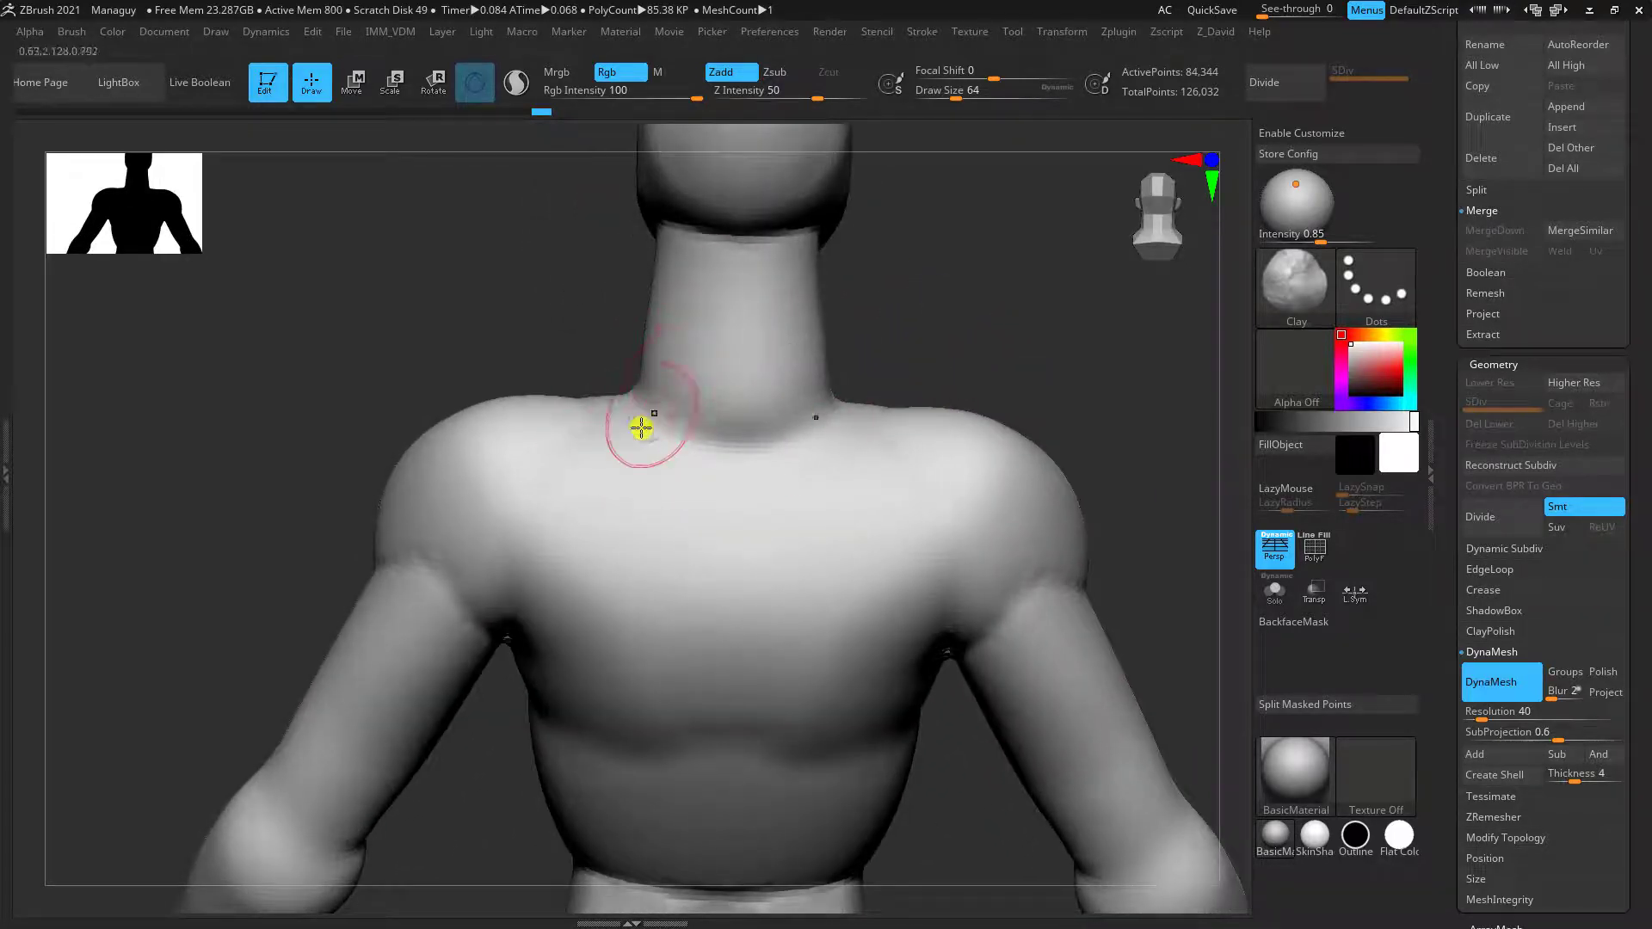
{"action": "mouse_move", "coordinate": [916, 280]}
{"action": "left_mouse_down"}
{"action": "mouse_move", "coordinate": [944, 292]}
{"action": "mouse_move", "coordinate": [895, 323]}
{"action": "left_mouse_up"}
Step: Pull up the slopes between neck and shoulders with the Move brush at draw size 148 and smooth the base of the neck
{"action": "key", "text": "w"}
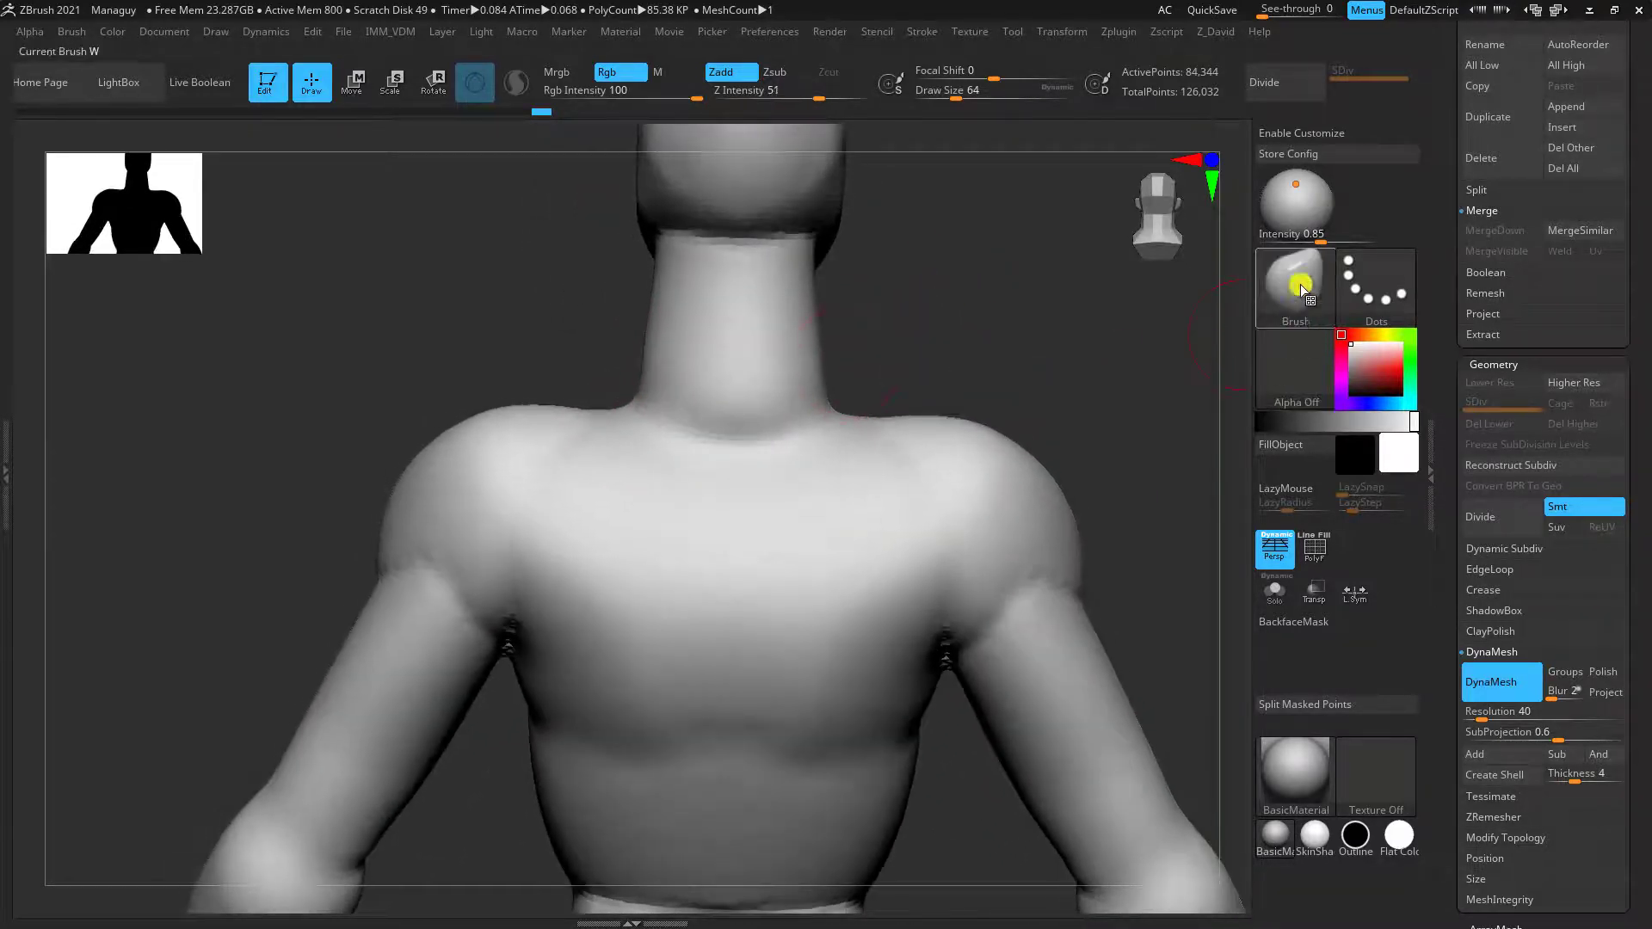
{"action": "key", "text": "bracketright"}
{"action": "key", "text": "bracketright"}
{"action": "key", "text": "bracketright"}
{"action": "key", "text": "bracketright"}
{"action": "key", "text": "bracketright"}
{"action": "key", "text": "bracketright"}
{"action": "key", "text": "bracketright"}
{"action": "key", "text": "bracketright"}
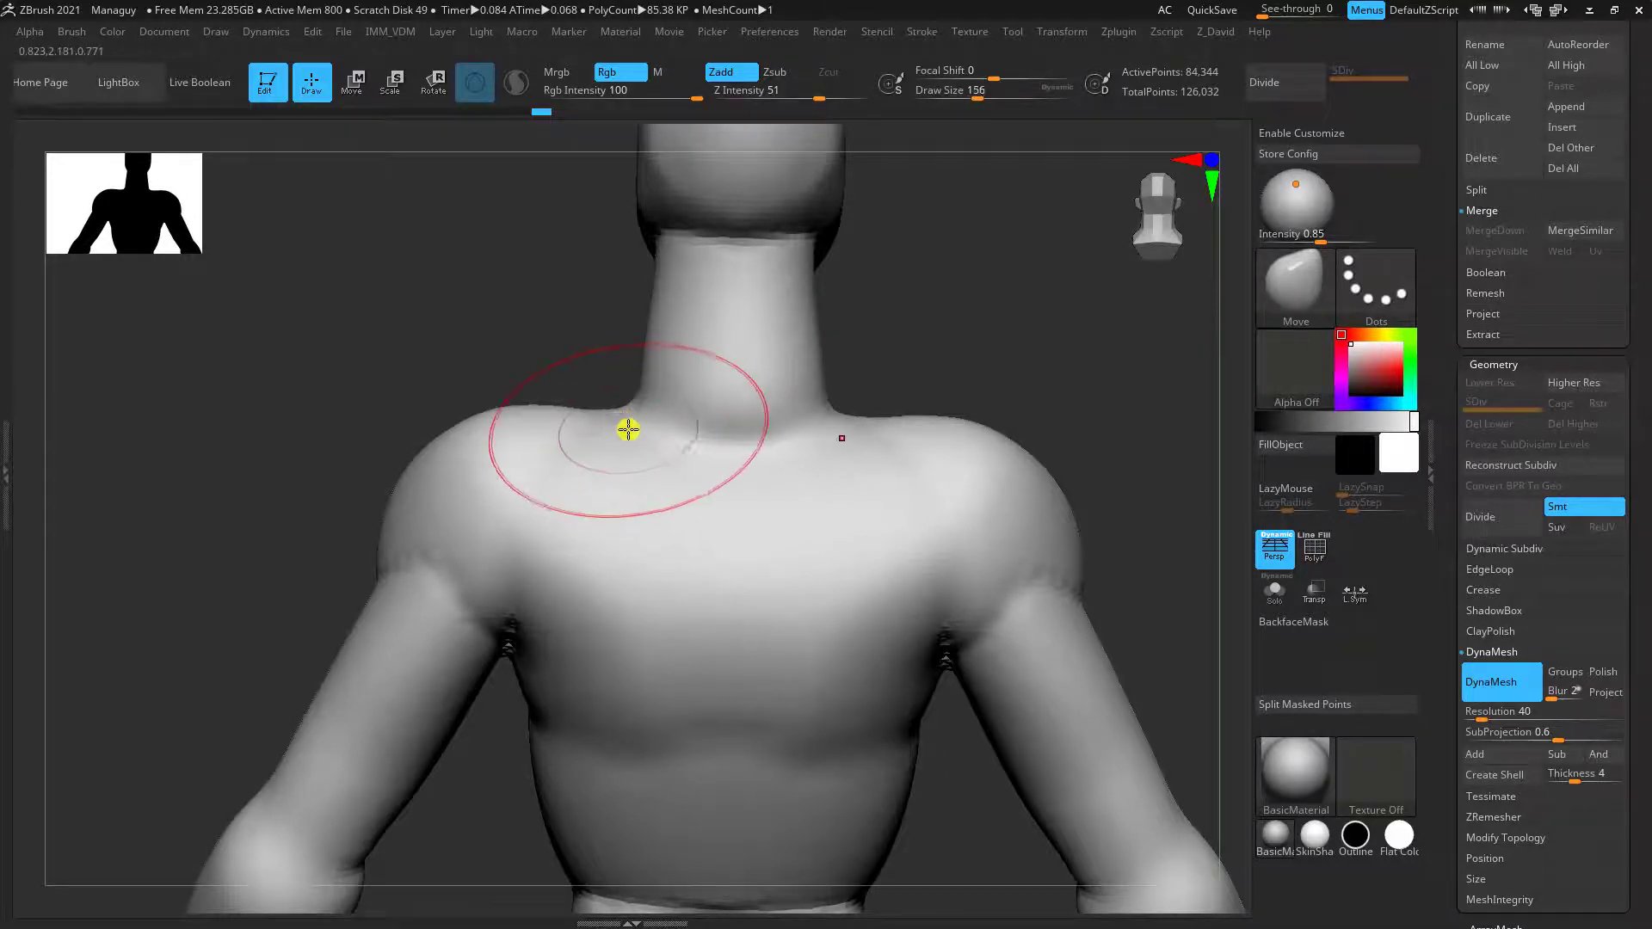
{"action": "key", "text": "bracketleft"}
{"action": "key", "text": "bracketleft"}
{"action": "key", "text": "bracketleft"}
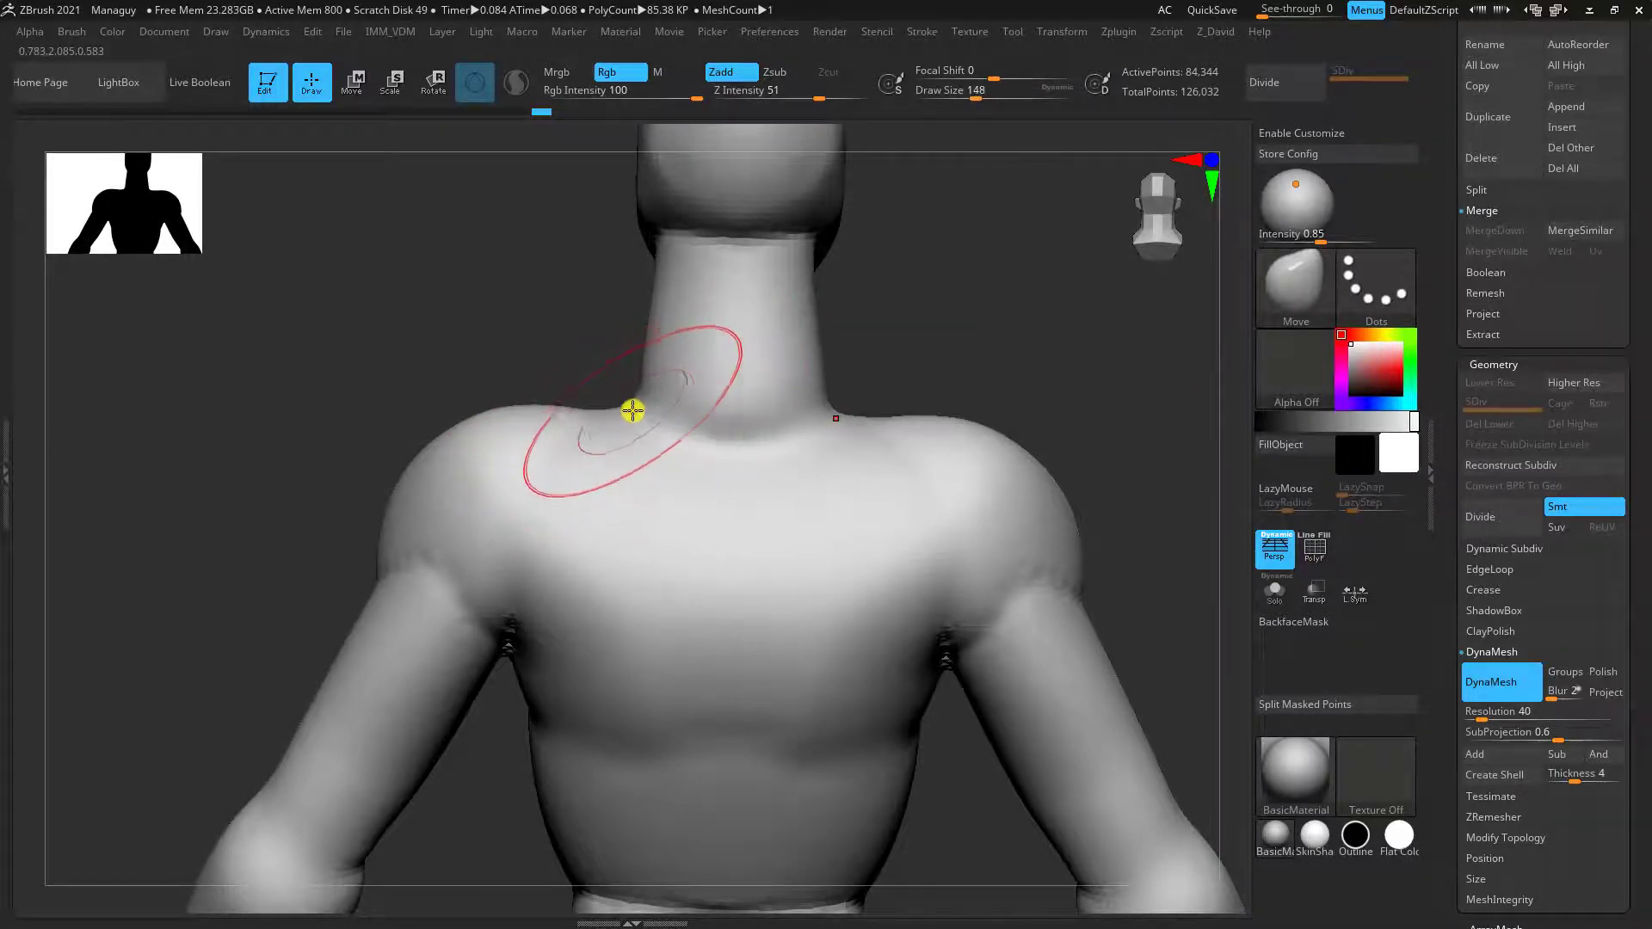
{"action": "left_click_drag", "start_coordinate": [611, 386], "coordinate": [625, 384]}
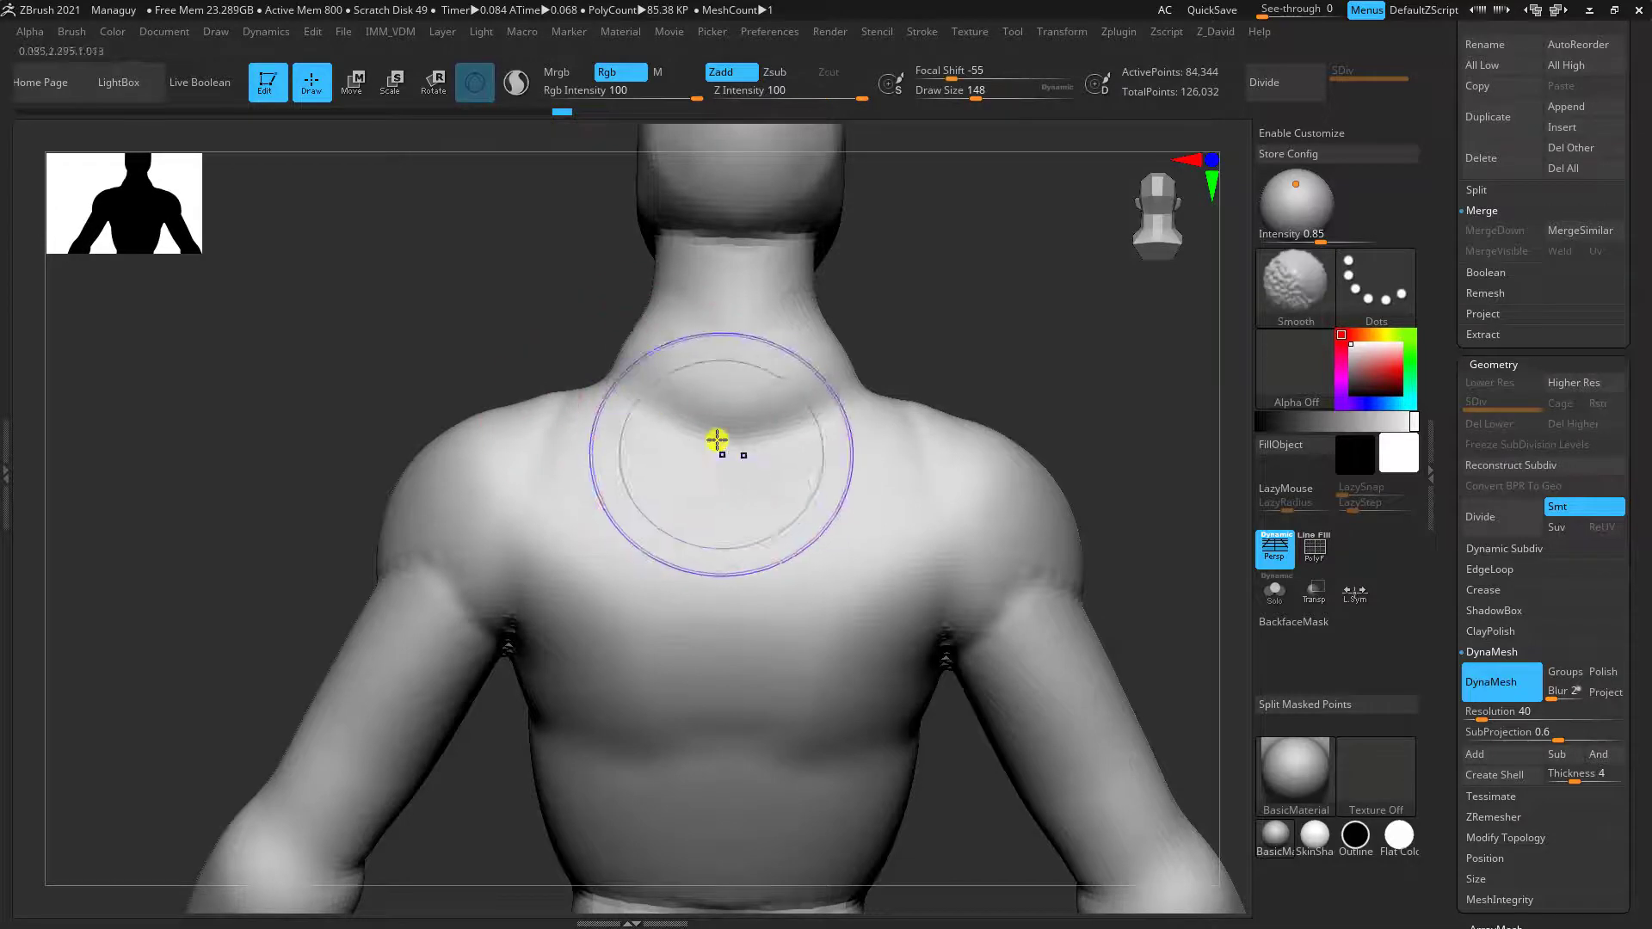
{"action": "left_click_drag", "start_coordinate": [719, 442], "coordinate": [700, 438], "text": "shift"}
Step: Add clay to the sides of the neck where it meets the shoulders, using the Clay brush at draw size 108
{"action": "key", "text": "c"}
{"action": "mouse_move", "coordinate": [925, 356]}
{"action": "left_mouse_down"}
{"action": "mouse_move", "coordinate": [875, 404]}
{"action": "mouse_move", "coordinate": [855, 491]}
{"action": "mouse_move", "coordinate": [869, 461]}
{"action": "mouse_move", "coordinate": [818, 361]}
{"action": "mouse_move", "coordinate": [771, 409]}
{"action": "mouse_move", "coordinate": [787, 473]}
{"action": "left_mouse_up"}
{"action": "key", "text": "bracketleft"}
{"action": "key", "text": "bracketleft"}
{"action": "key", "text": "bracketleft"}
{"action": "left_click_drag", "start_coordinate": [1029, 318], "coordinate": [933, 378]}
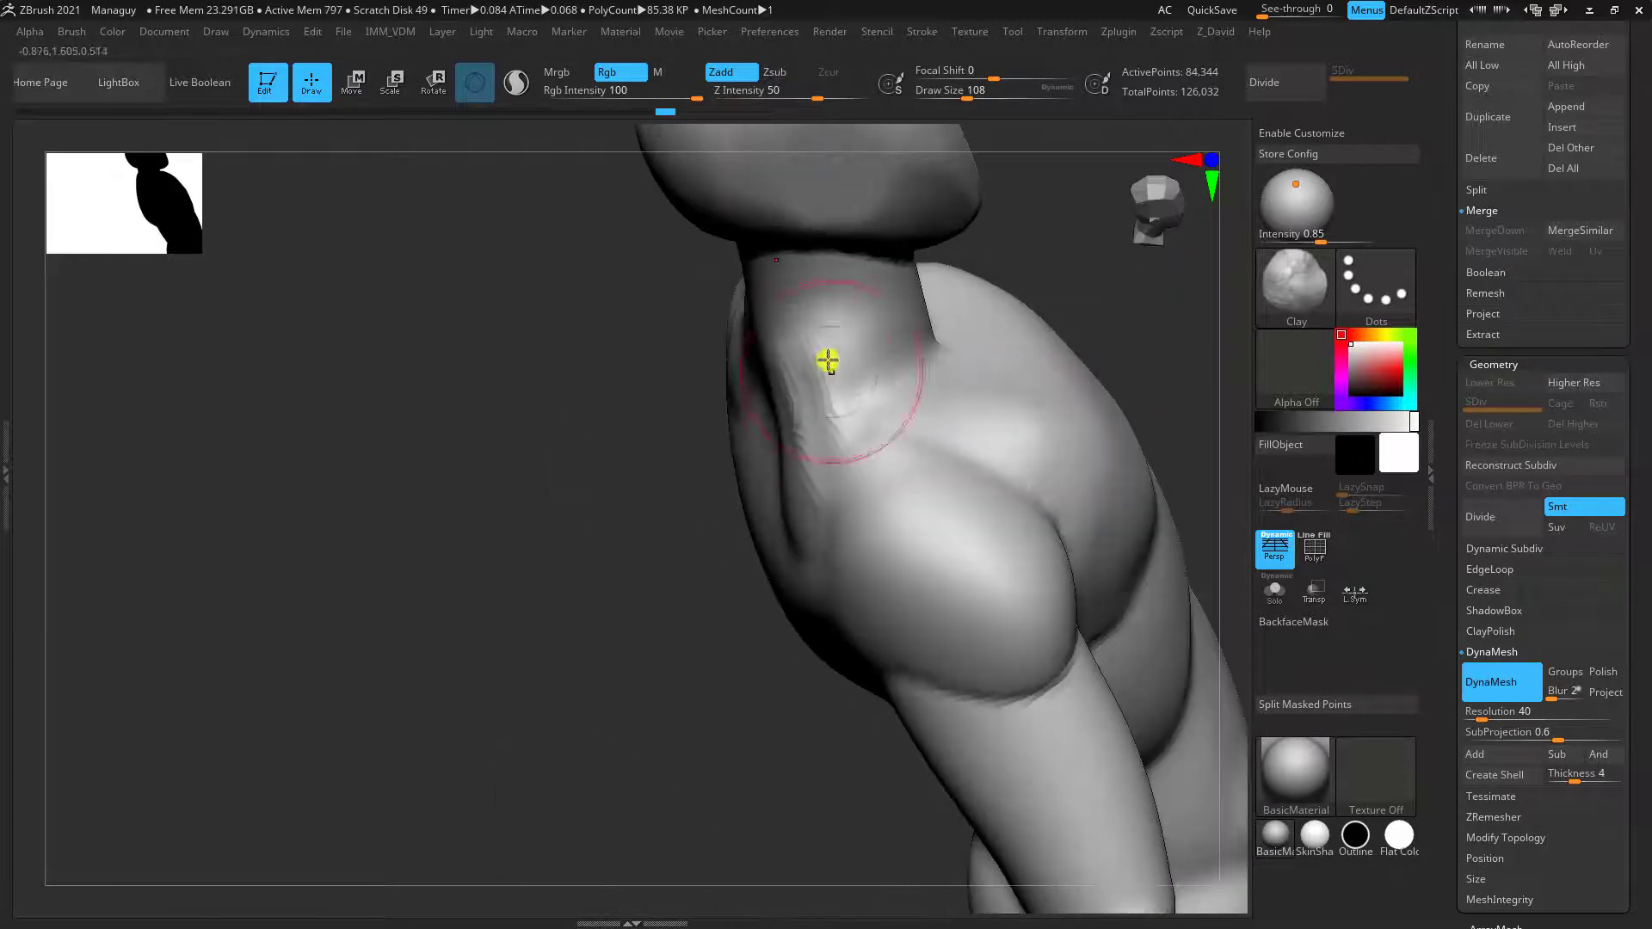
{"action": "mouse_move", "coordinate": [826, 361]}
{"action": "left_mouse_down"}
{"action": "mouse_move", "coordinate": [860, 443]}
{"action": "mouse_move", "coordinate": [836, 531]}
{"action": "left_mouse_up"}
{"action": "mouse_move", "coordinate": [649, 568]}
{"action": "left_mouse_down", "text": "alt"}
{"action": "mouse_move", "coordinate": [634, 516]}
{"action": "mouse_move", "coordinate": [538, 631]}
{"action": "left_mouse_up", "text": "alt"}
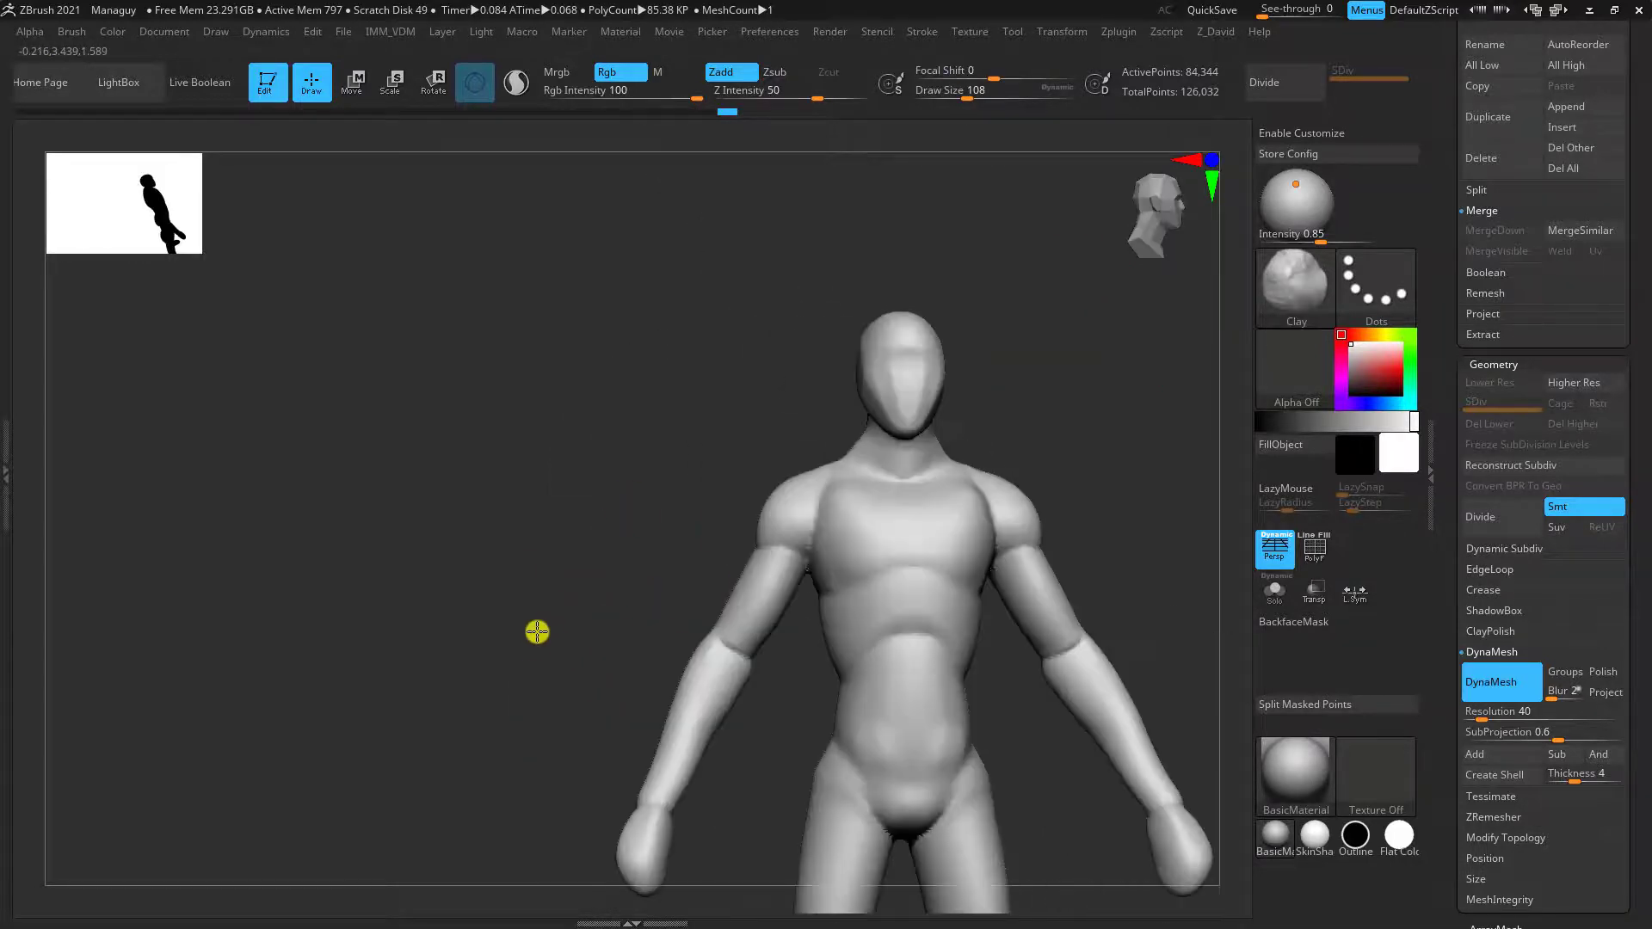
{"action": "left_click_drag", "start_coordinate": [1130, 389], "coordinate": [1020, 525], "text": "alt"}
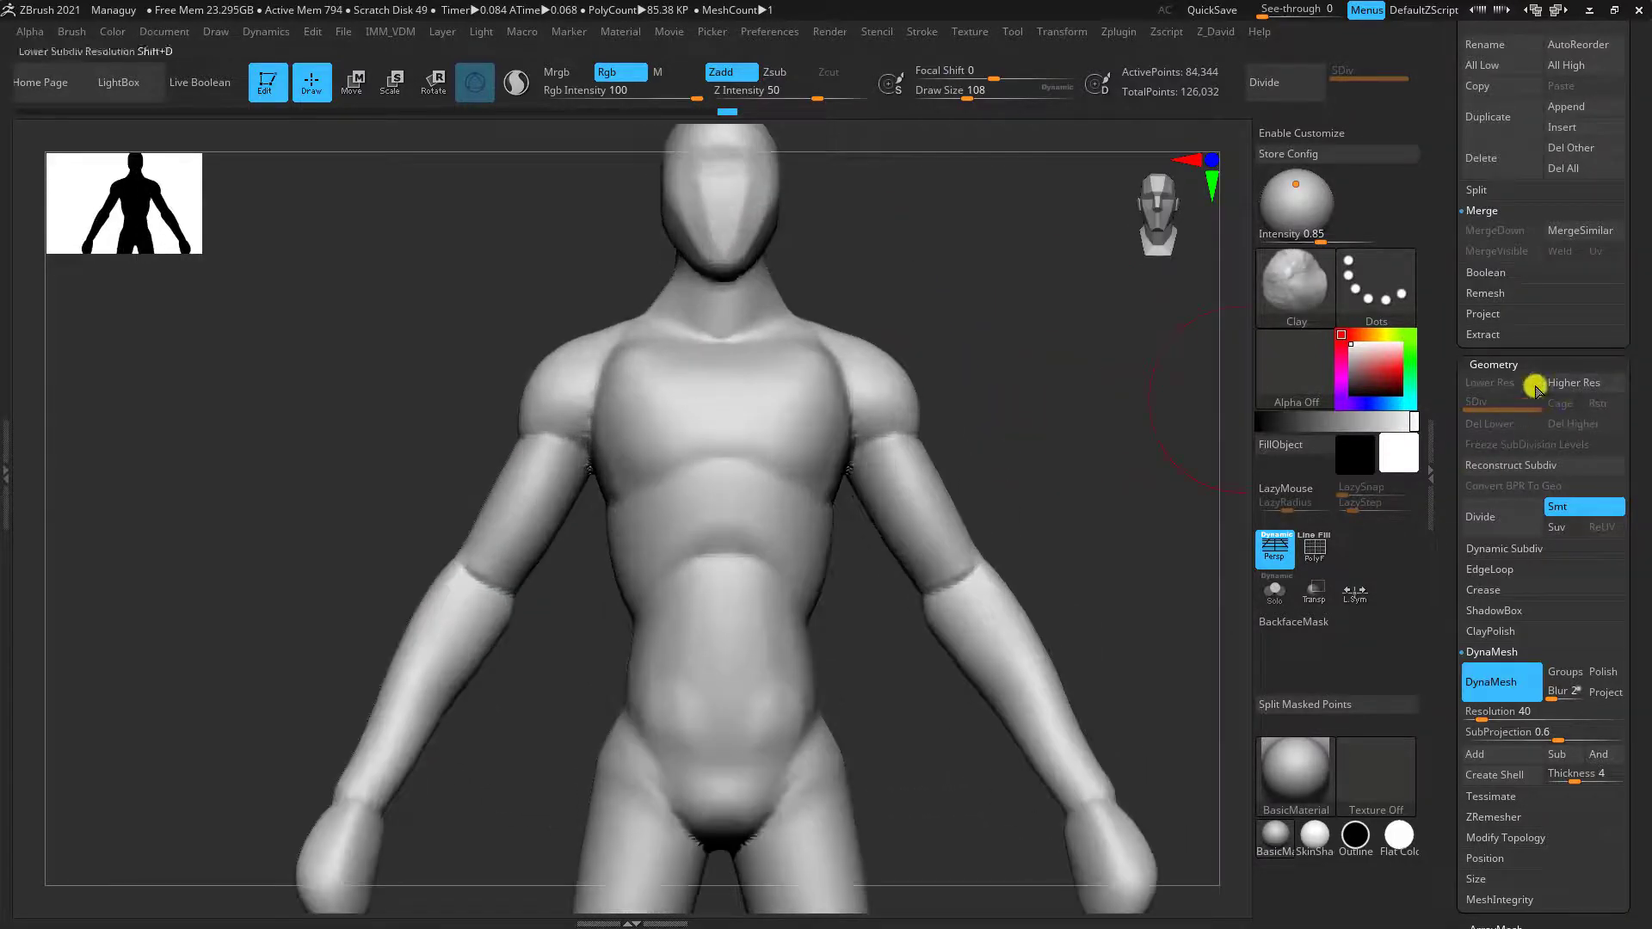
Step: Collapse the geometry settings and smooth the creases between the pelvis and the thighs
{"action": "left_click", "coordinate": [1495, 363]}
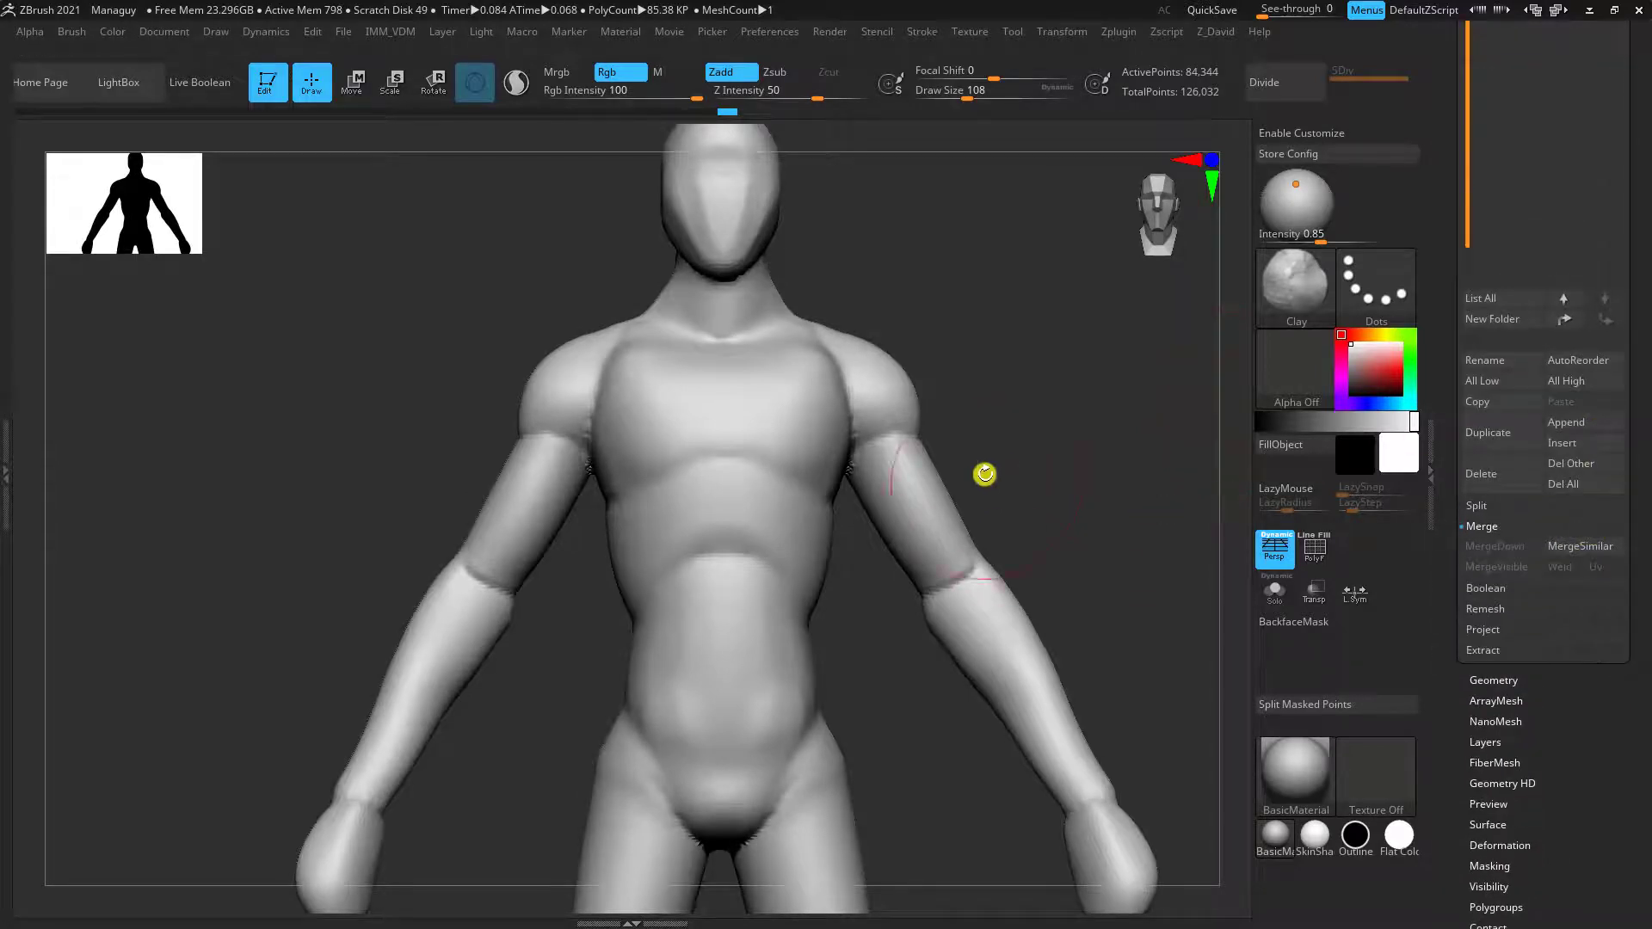
{"action": "left_click_drag", "start_coordinate": [984, 474], "coordinate": [939, 442], "text": "alt"}
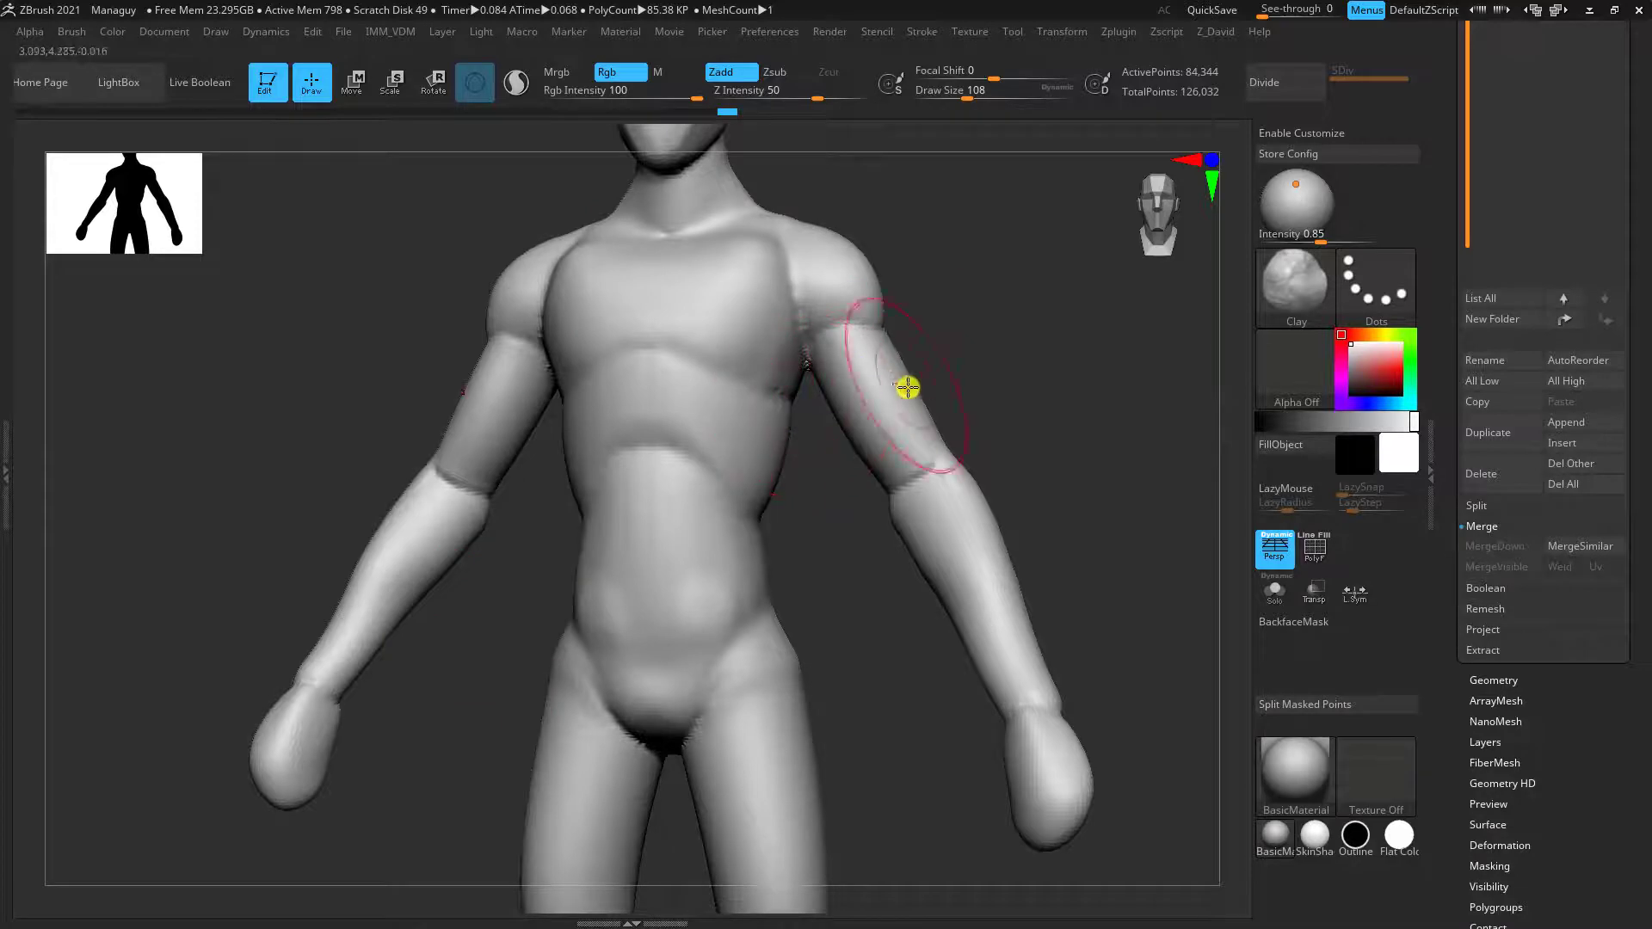
{"action": "left_click_drag", "start_coordinate": [1135, 549], "coordinate": [1047, 407], "text": "alt"}
{"action": "left_click_drag", "start_coordinate": [857, 601], "coordinate": [939, 523], "text": "alt"}
{"action": "mouse_move", "coordinate": [695, 538]}
{"action": "left_mouse_down", "text": "shift"}
{"action": "mouse_move", "coordinate": [741, 424]}
{"action": "mouse_move", "coordinate": [737, 465]}
{"action": "left_mouse_up", "text": "shift"}
{"action": "left_click_drag", "start_coordinate": [833, 525], "coordinate": [881, 537]}
{"action": "right_click_drag", "start_coordinate": [881, 537], "coordinate": [538, 446]}
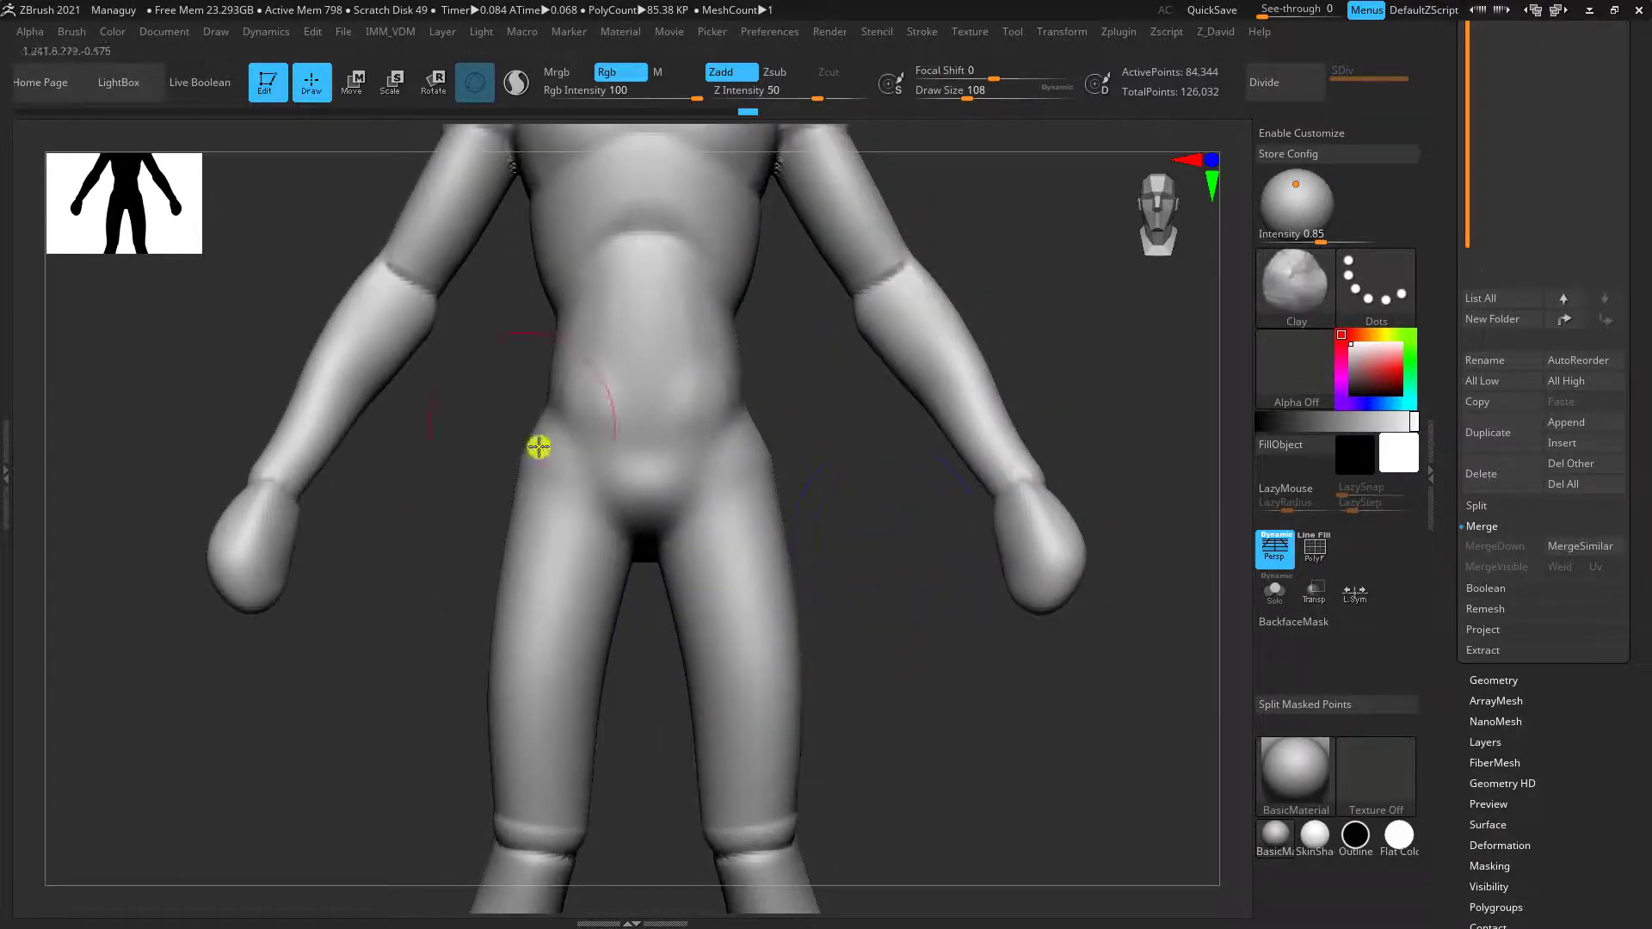
Step: Show the subtool of stacked heads and turn off perspective to compare the mannequin's height with the head column
{"action": "left_click_drag", "start_coordinate": [1644, 164], "coordinate": [1641, 341]}
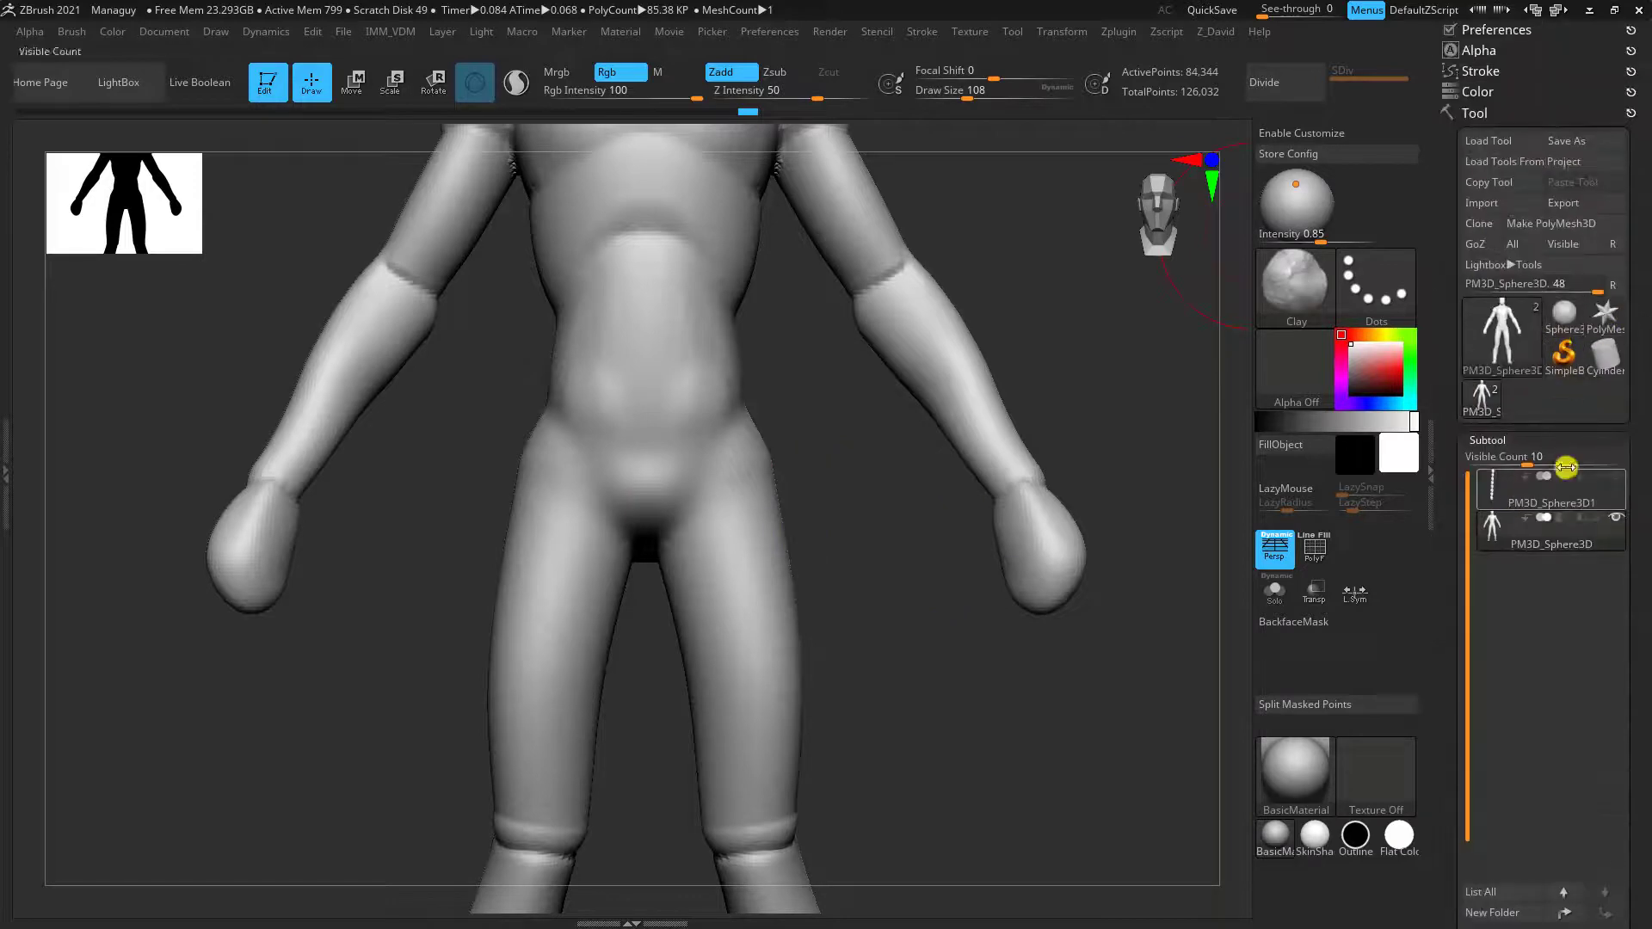
{"action": "left_click", "coordinate": [1618, 481]}
{"action": "left_click_drag", "start_coordinate": [1009, 648], "coordinate": [1149, 483], "text": "alt"}
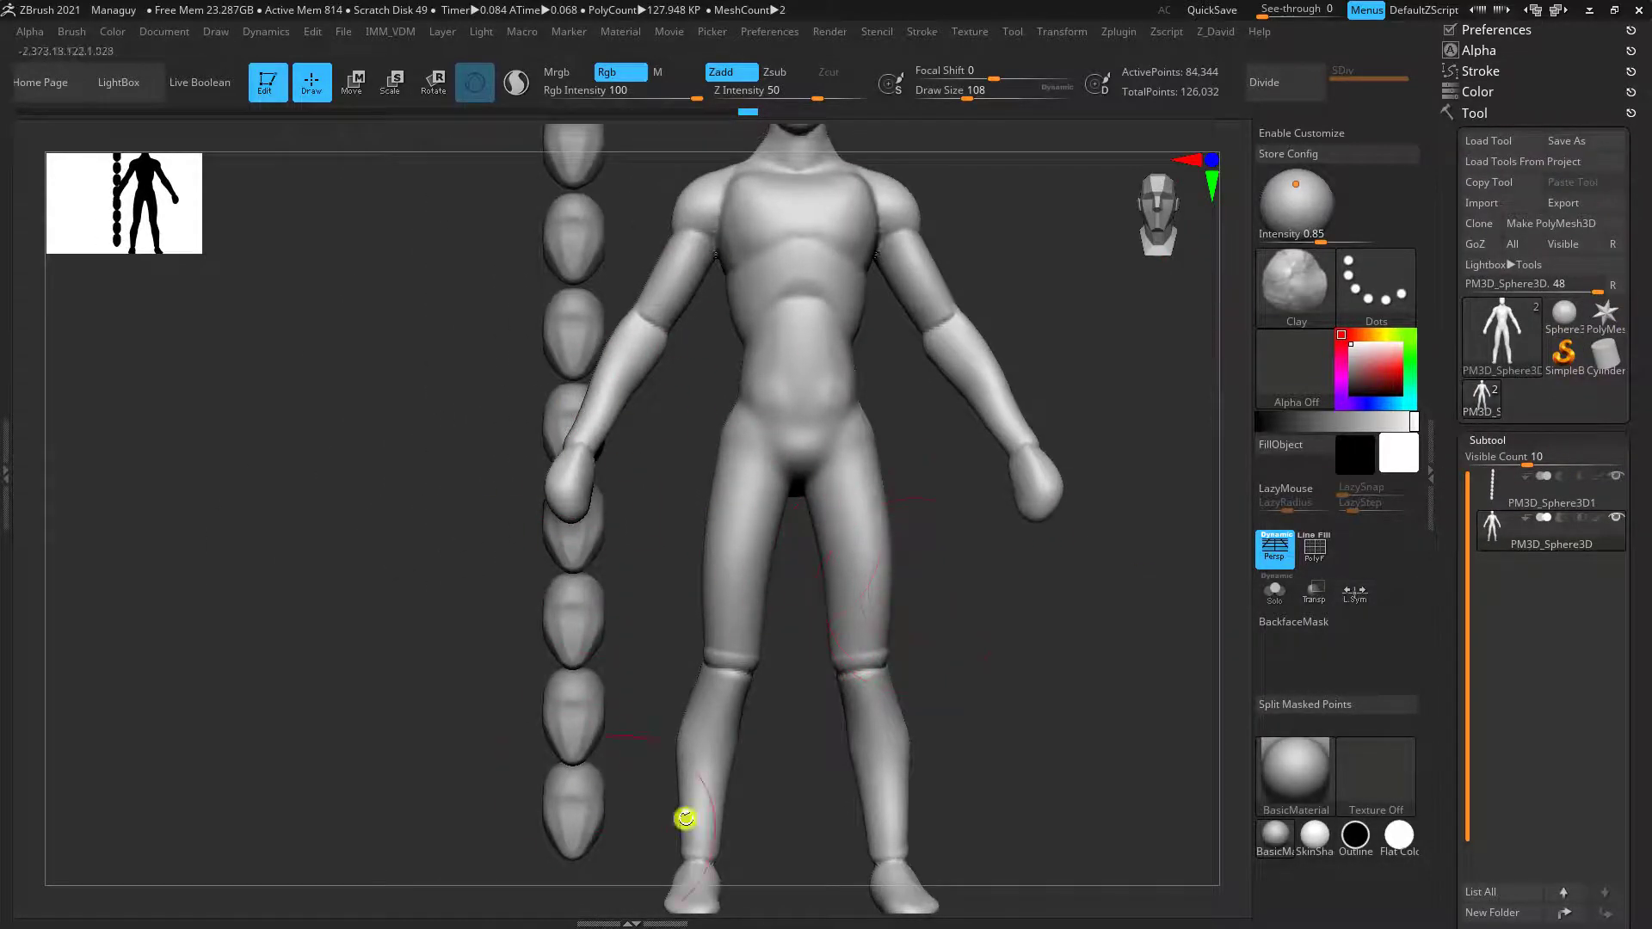
{"action": "left_click_drag", "start_coordinate": [424, 717], "coordinate": [419, 786], "text": "alt"}
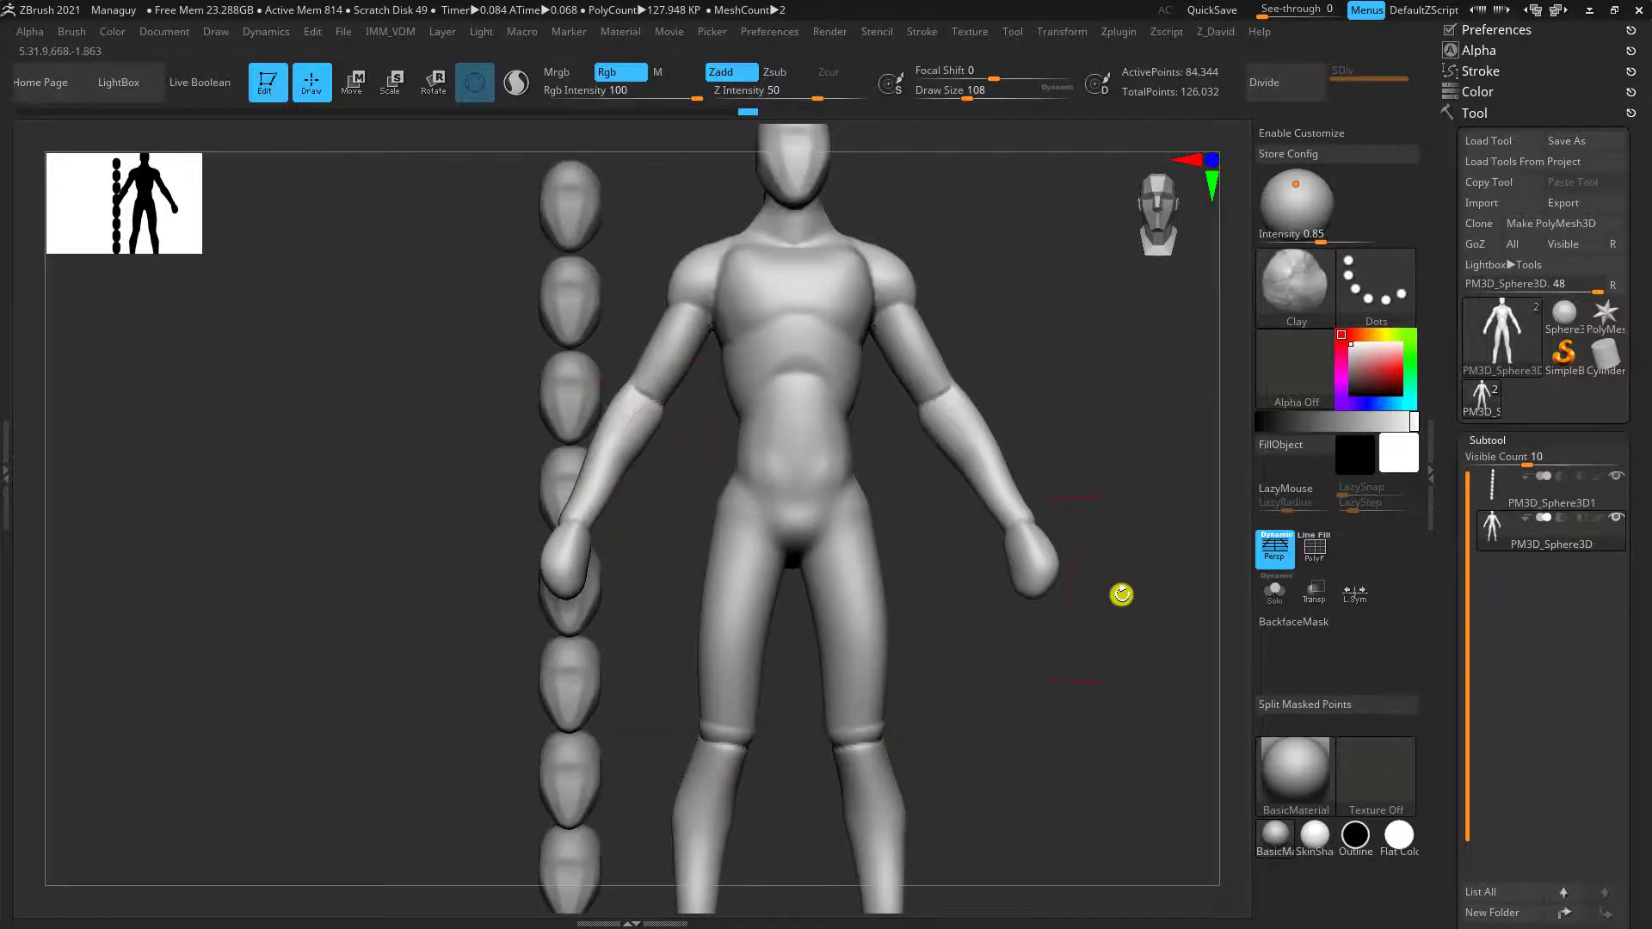
{"action": "left_click_drag", "start_coordinate": [1094, 757], "coordinate": [1086, 734], "text": "alt"}
{"action": "left_click", "coordinate": [1275, 548]}
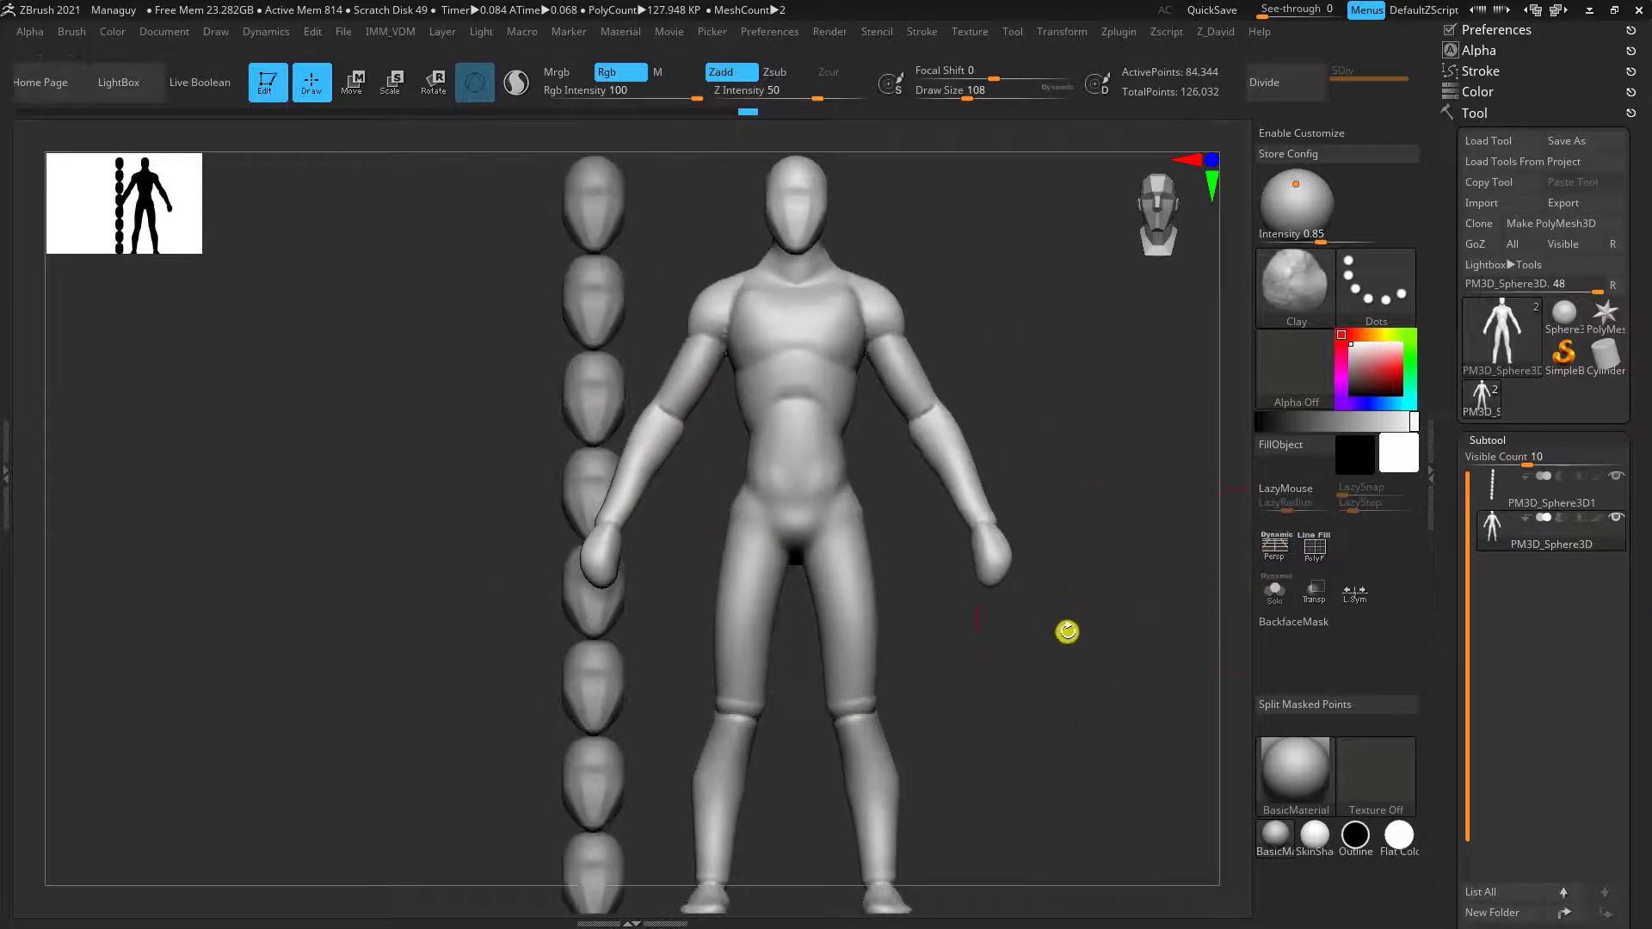
{"action": "left_click_drag", "start_coordinate": [1067, 632], "coordinate": [1026, 627], "text": "alt"}
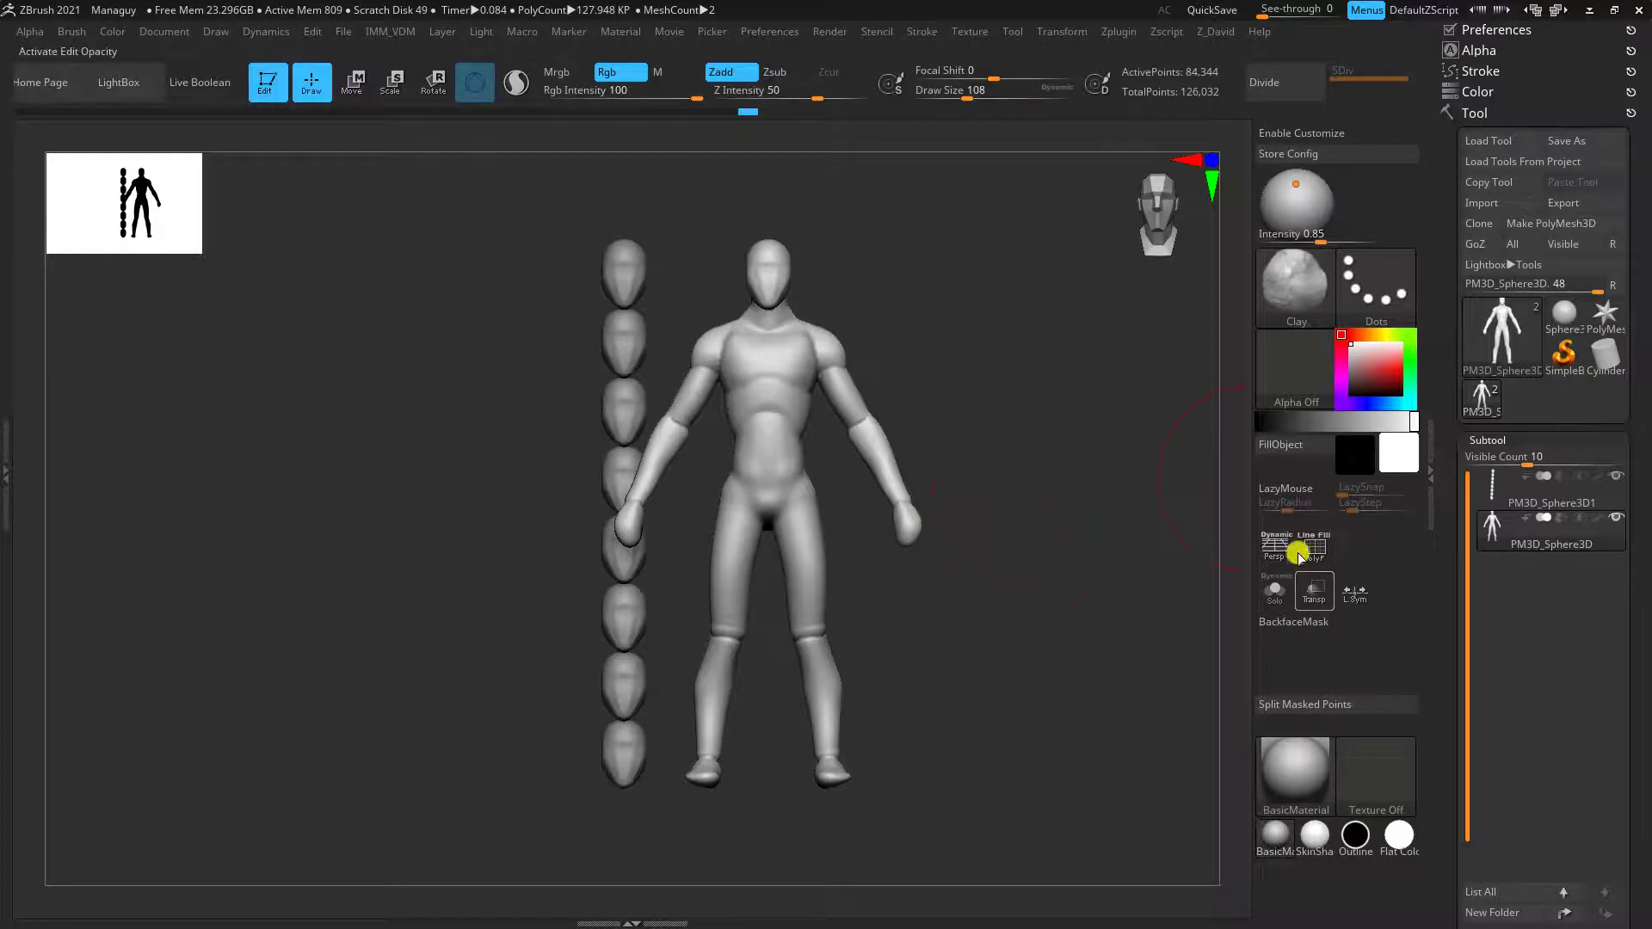
Step: Isolate the mannequin in Solo mode and smooth the remaining seams at the knees, ankles and rest of the body
{"action": "left_click", "coordinate": [1277, 594]}
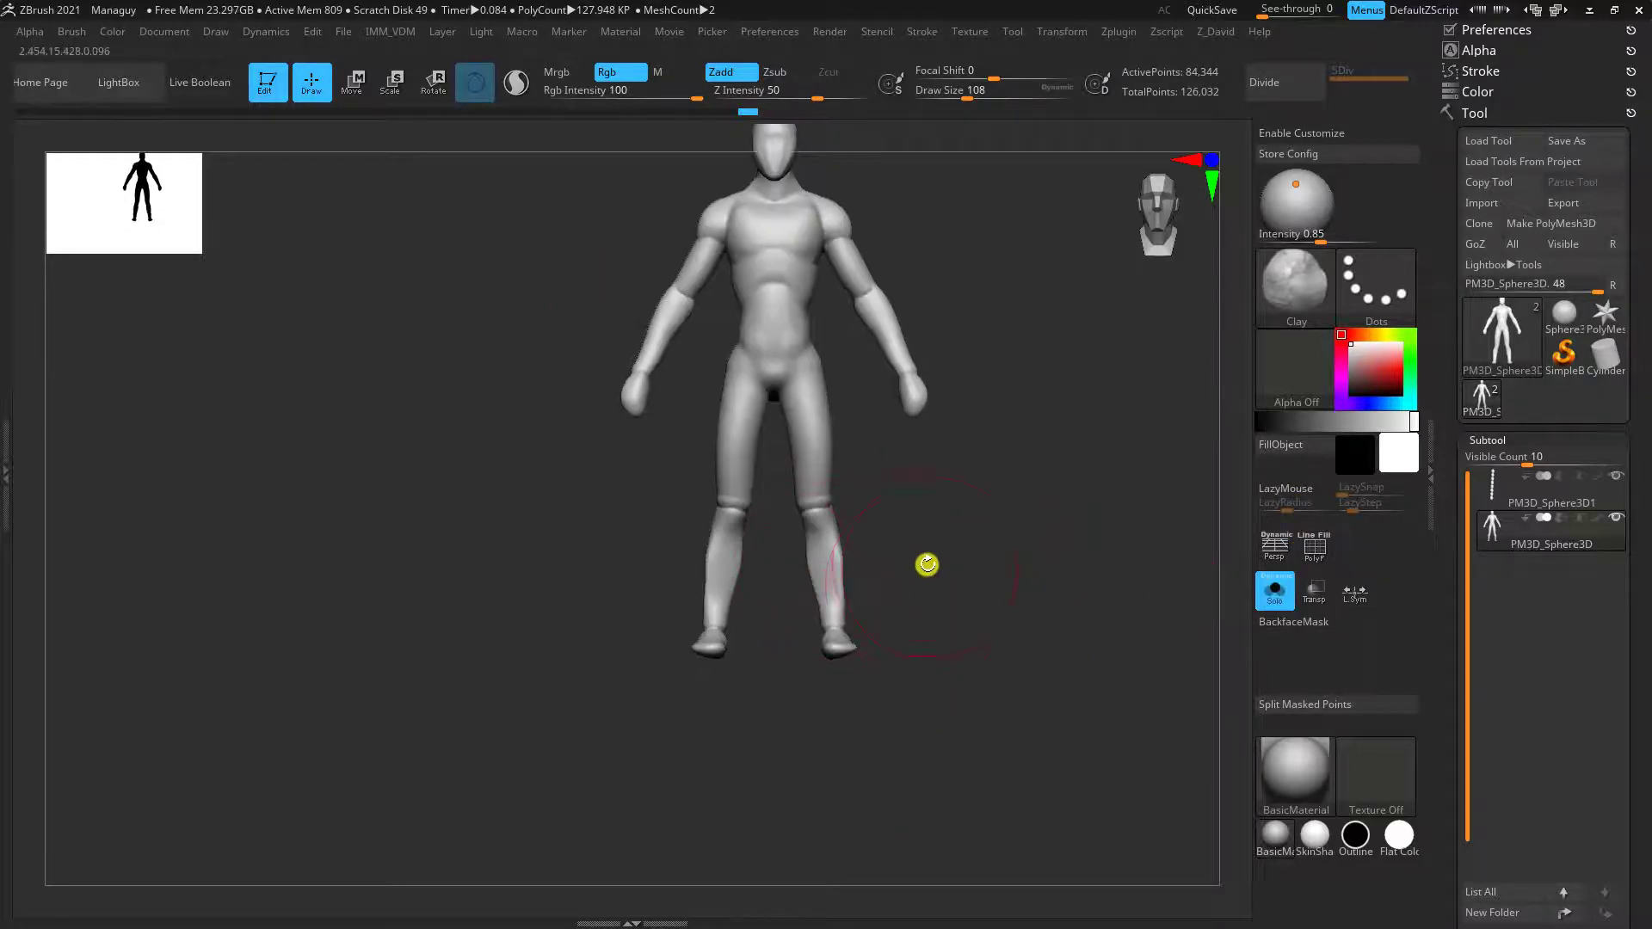
{"action": "right_click_drag", "start_coordinate": [938, 549], "coordinate": [881, 656], "text": "ctrl"}
{"action": "mouse_move", "coordinate": [775, 392]}
{"action": "left_mouse_down", "text": "shift"}
{"action": "mouse_move", "coordinate": [797, 354]}
{"action": "mouse_move", "coordinate": [811, 431]}
{"action": "left_mouse_up", "text": "shift"}
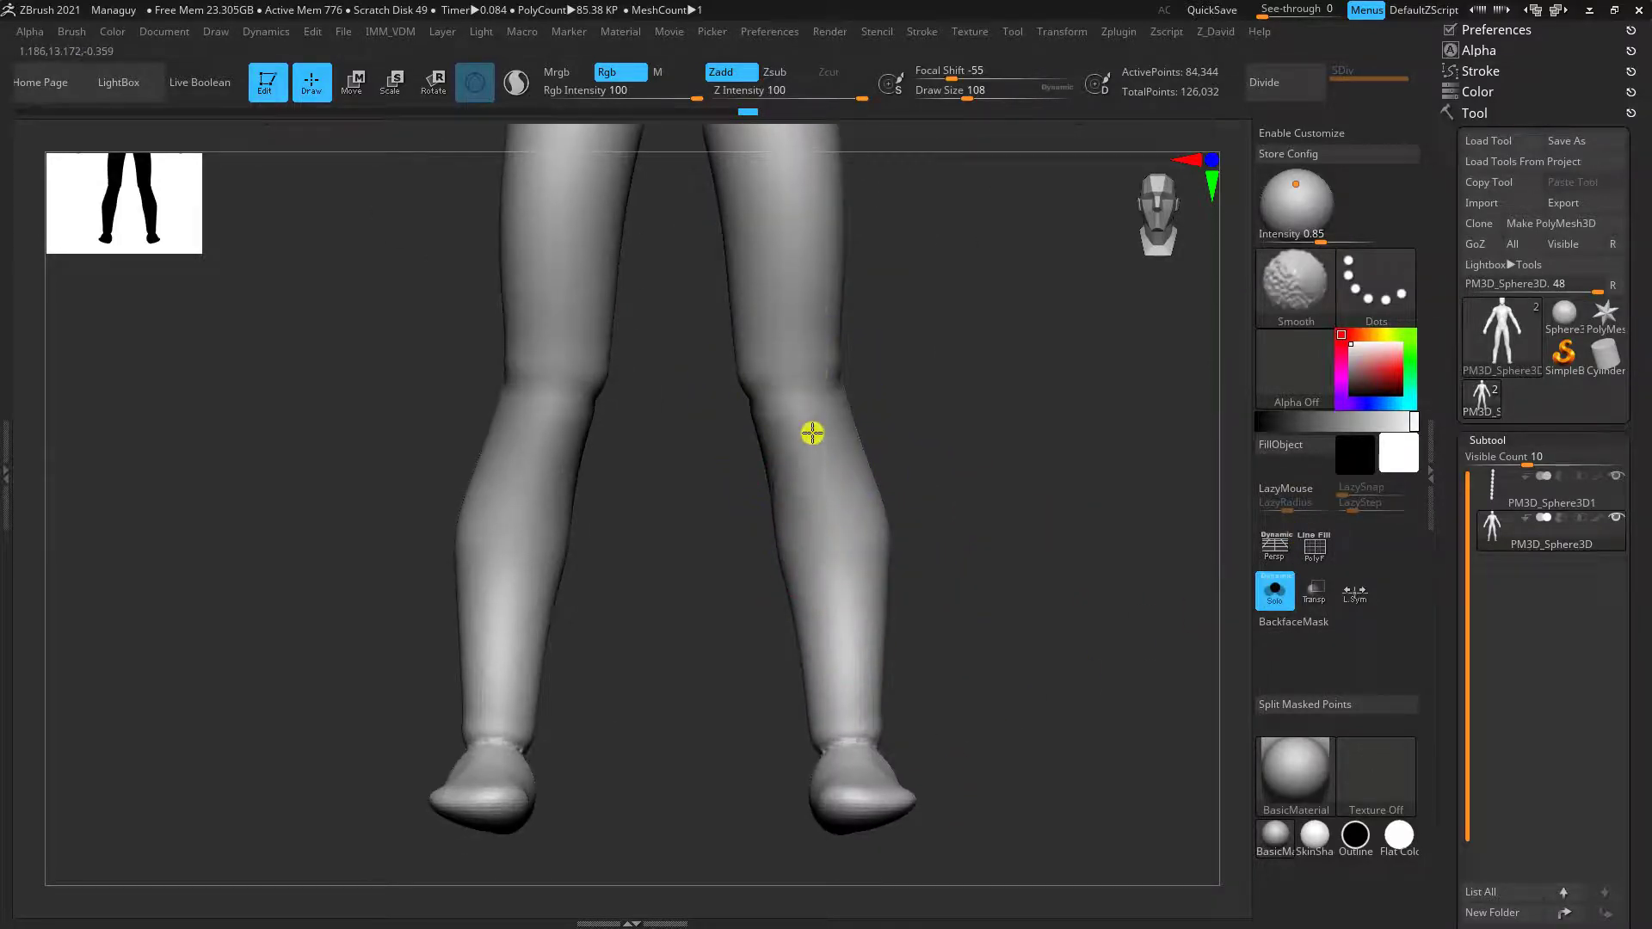
{"action": "right_click_drag", "start_coordinate": [922, 441], "coordinate": [931, 401], "text": "ctrl"}
{"action": "mouse_move", "coordinate": [1039, 518]}
{"action": "left_mouse_down"}
{"action": "mouse_move", "coordinate": [818, 199]}
{"action": "mouse_move", "coordinate": [653, 590]}
{"action": "mouse_move", "coordinate": [800, 545]}
{"action": "mouse_move", "coordinate": [930, 435]}
{"action": "mouse_move", "coordinate": [645, 251]}
{"action": "mouse_move", "coordinate": [741, 321]}
{"action": "mouse_move", "coordinate": [745, 457]}
{"action": "mouse_move", "coordinate": [860, 369]}
{"action": "mouse_move", "coordinate": [737, 542]}
{"action": "mouse_move", "coordinate": [1087, 494]}
{"action": "mouse_move", "coordinate": [1077, 607]}
{"action": "left_mouse_up"}
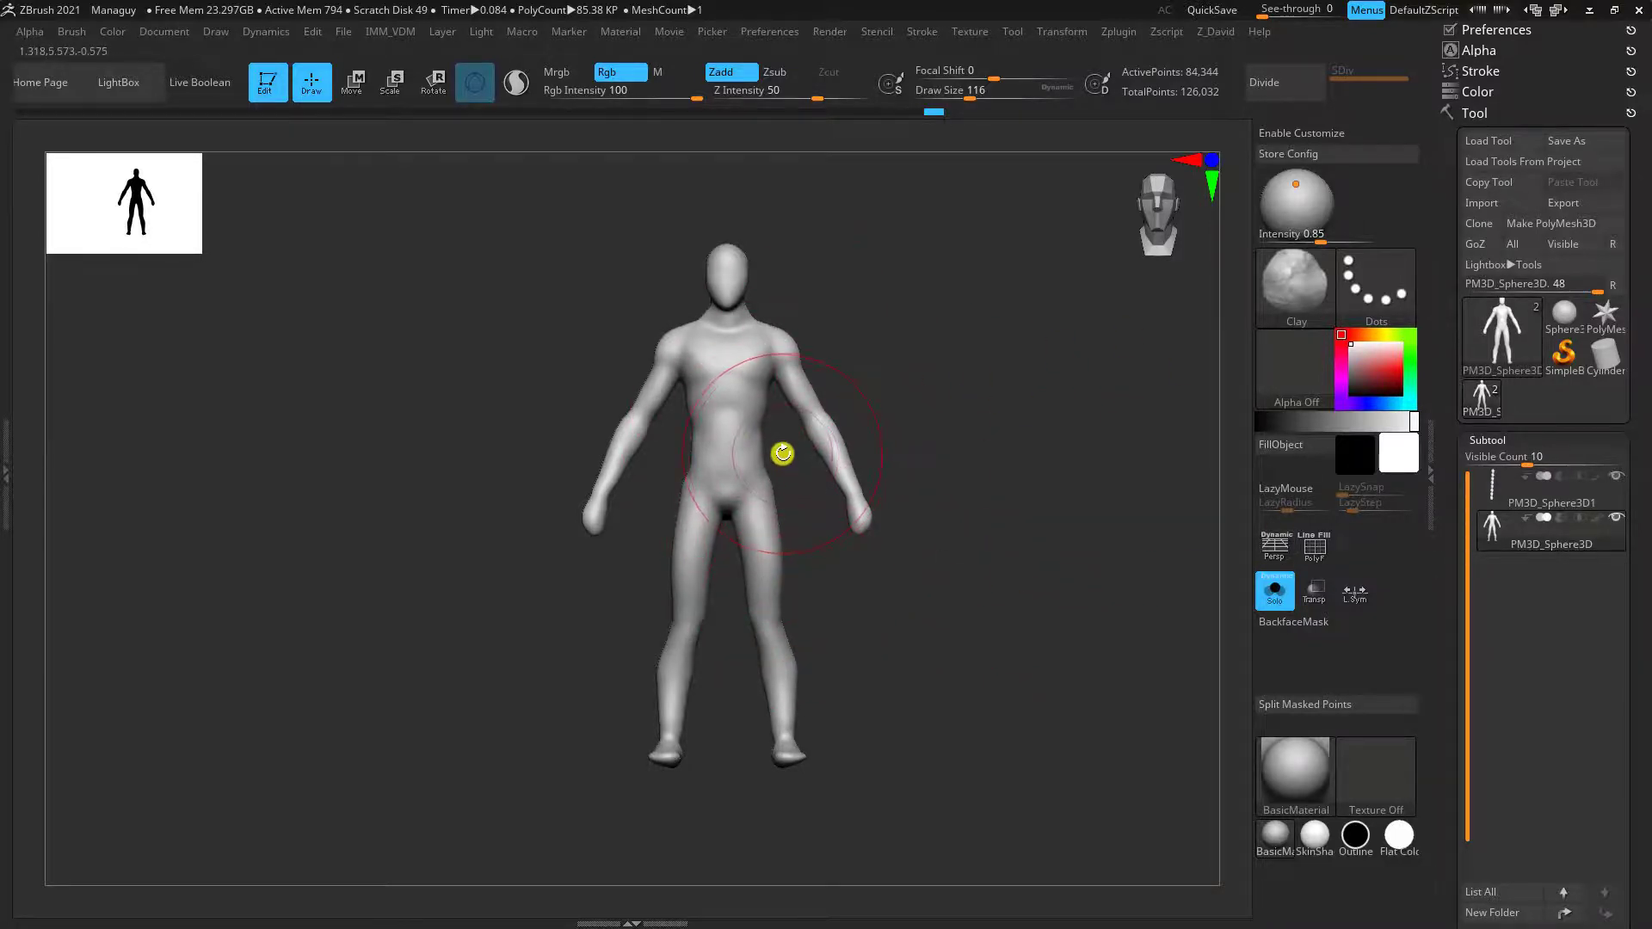
Step: Turn perspective back on and examine the blended figure's proportions from three-quarter, side and front views
{"action": "left_click_drag", "start_coordinate": [968, 539], "coordinate": [1021, 627]}
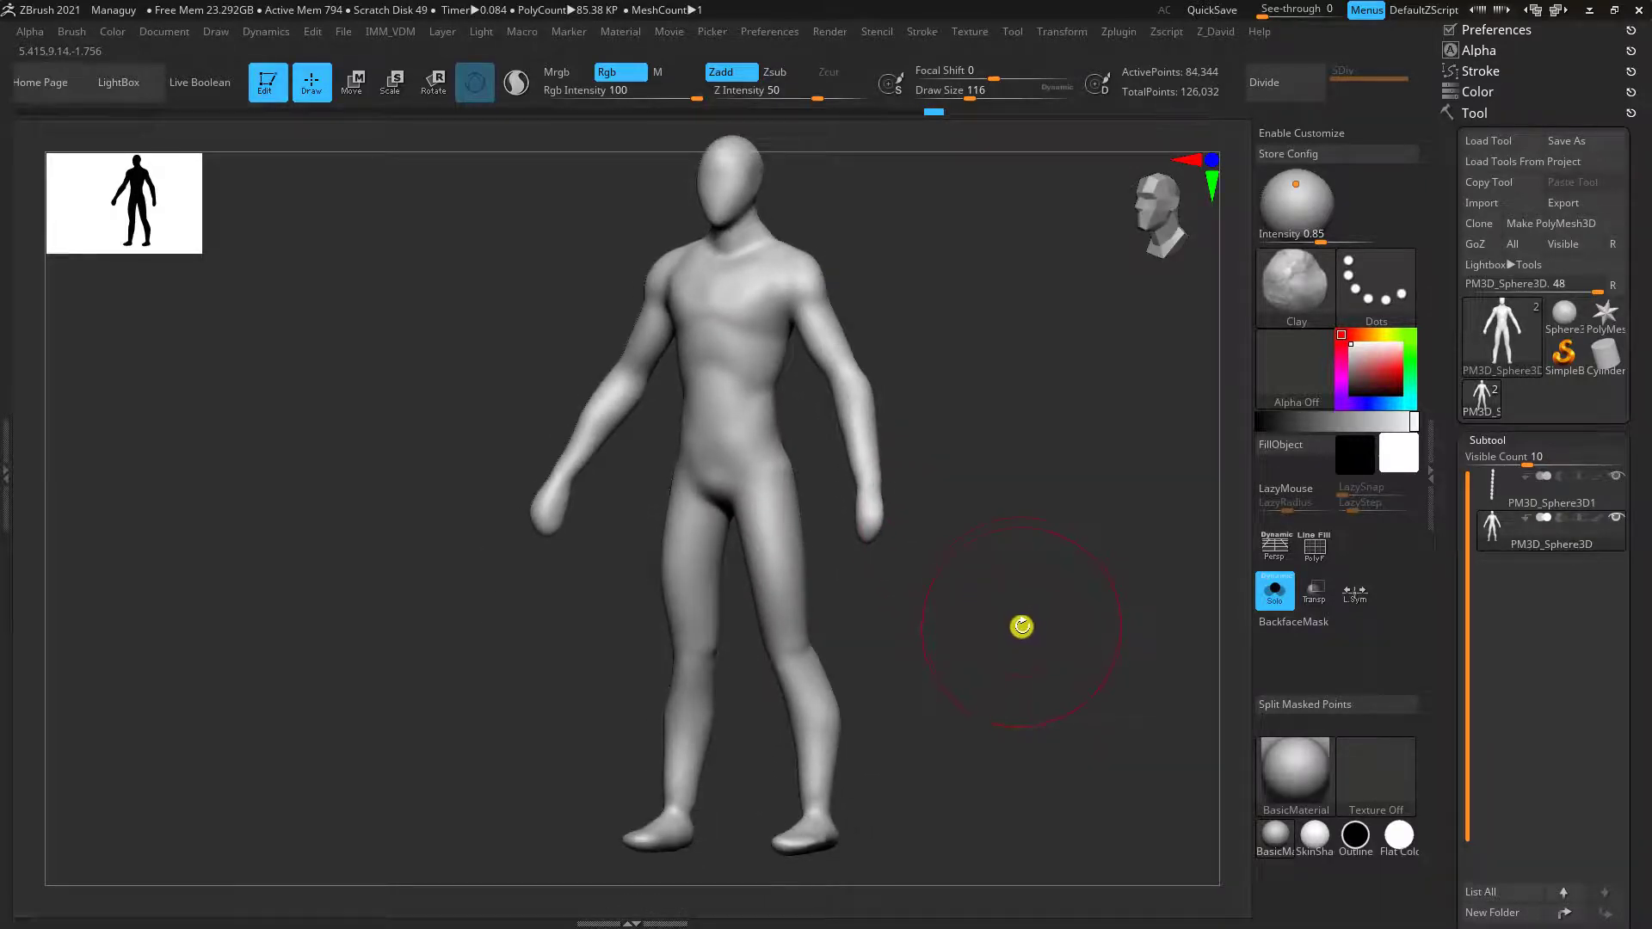
{"action": "key", "text": "p"}
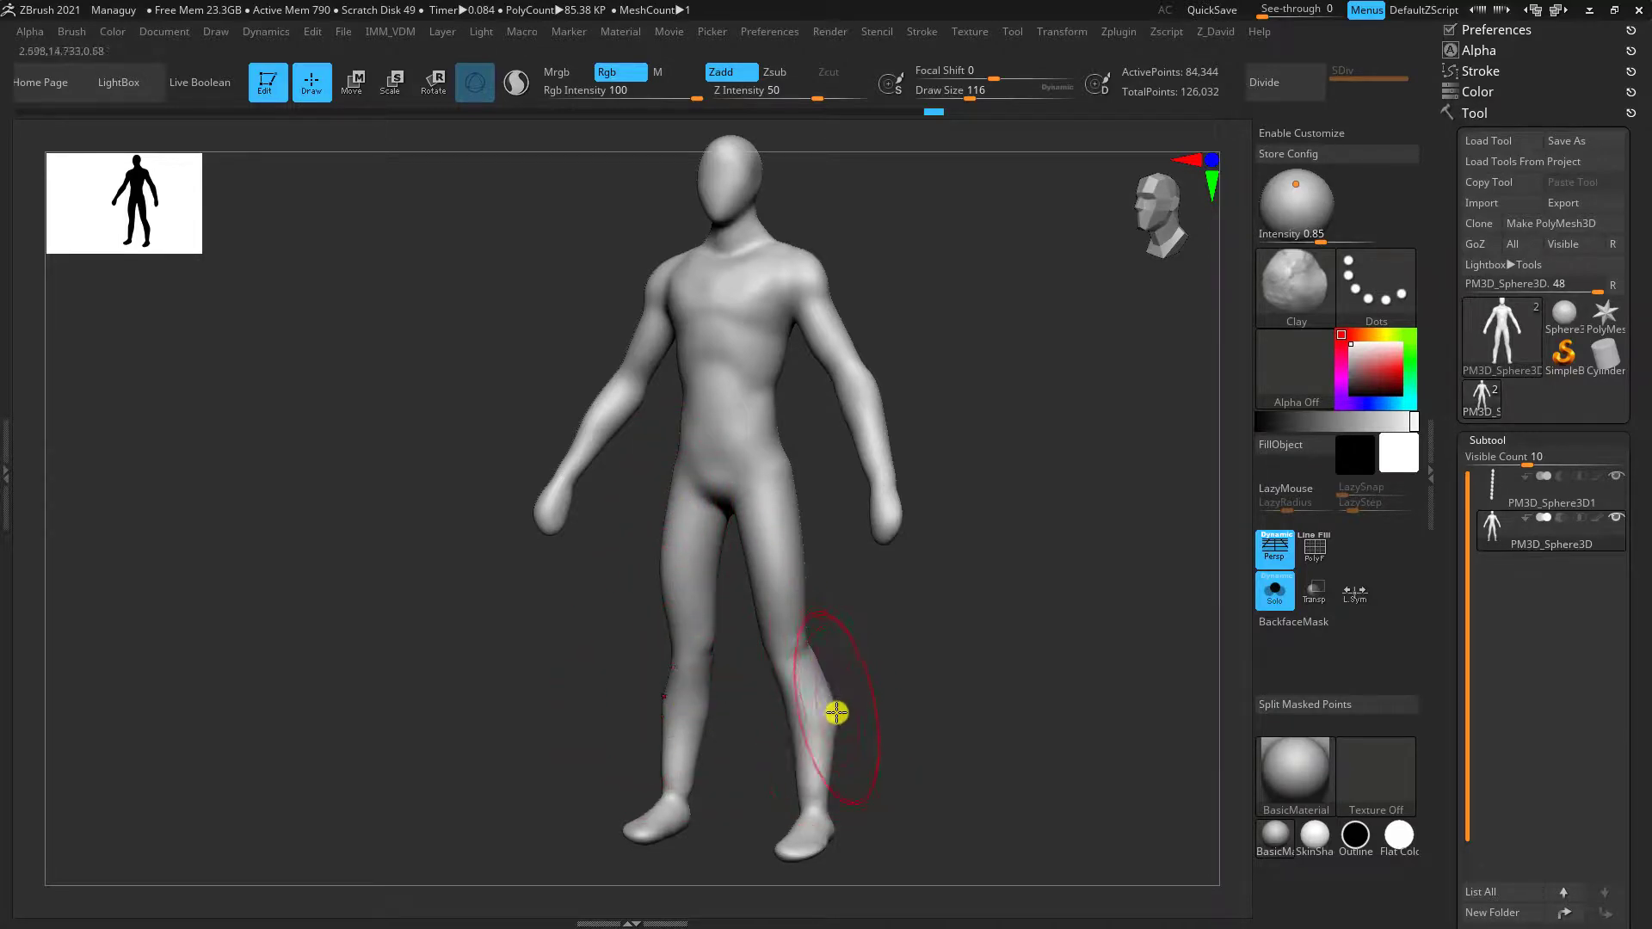
{"action": "left_click_drag", "start_coordinate": [890, 760], "coordinate": [834, 767]}
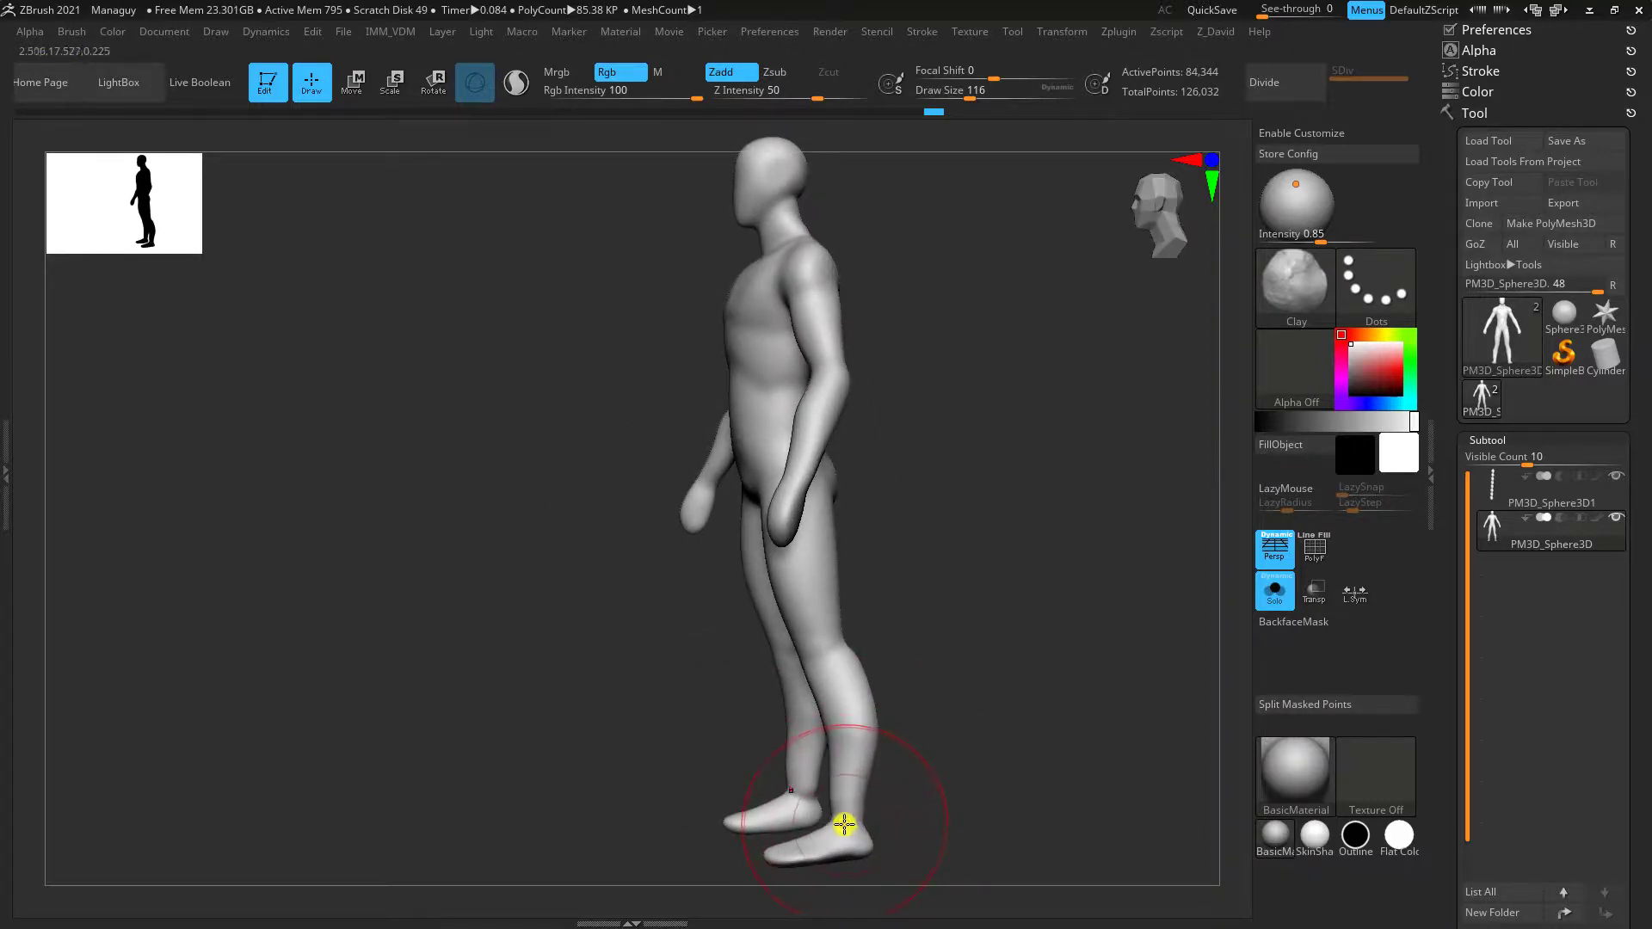
{"action": "right_click_drag", "start_coordinate": [844, 826], "coordinate": [987, 713]}
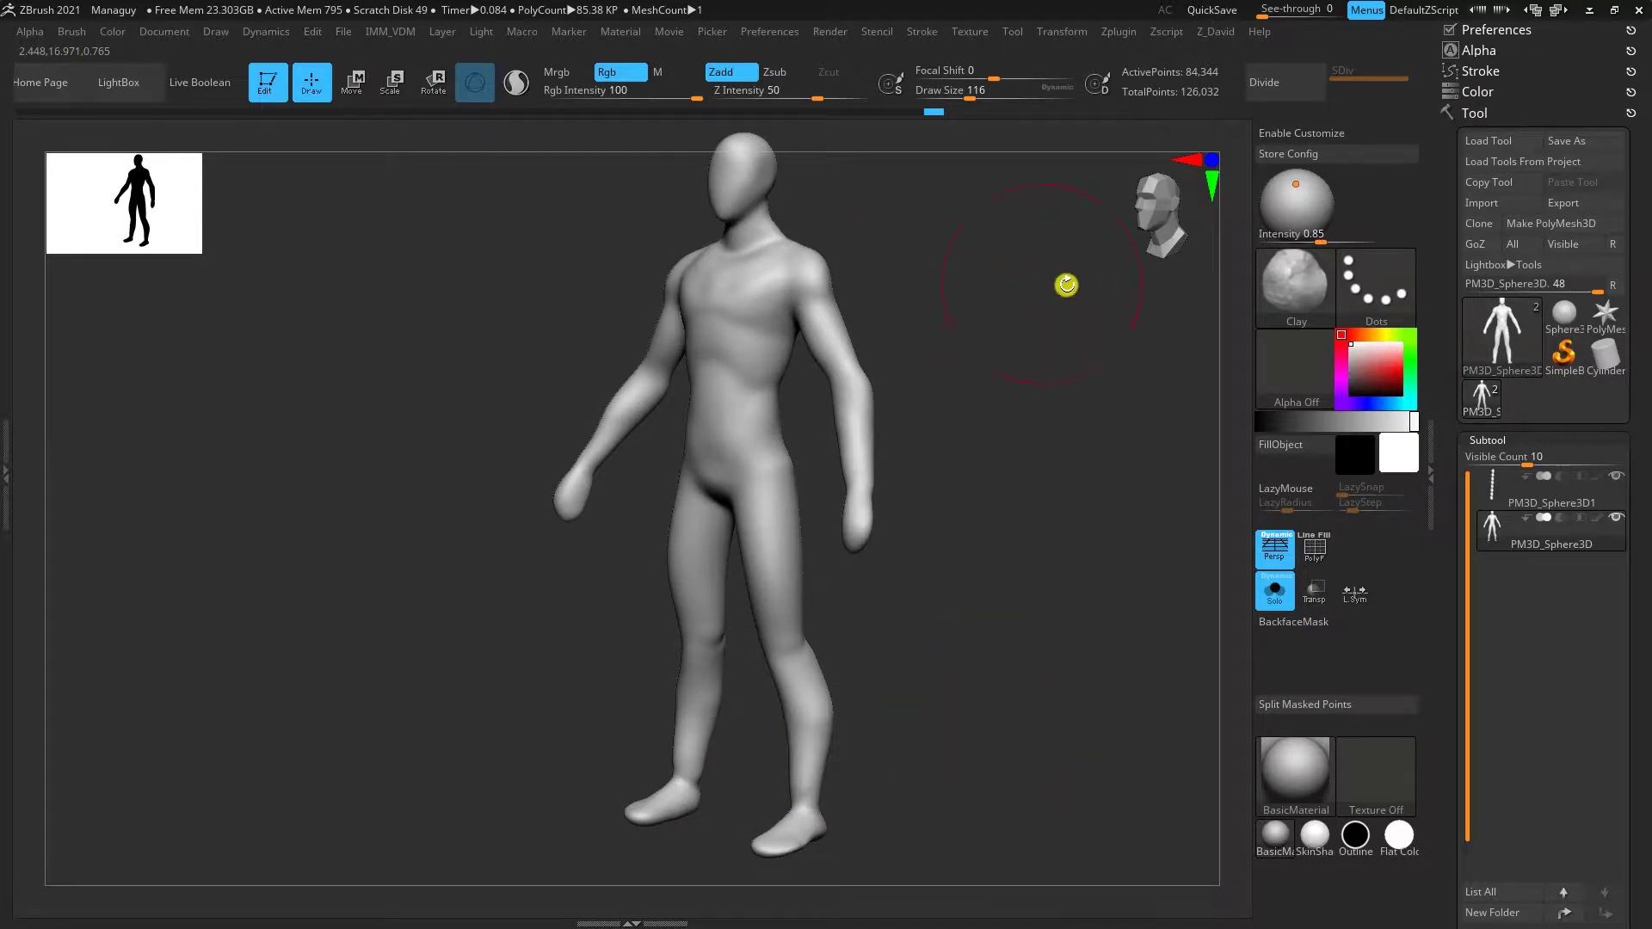
{"action": "mouse_move", "coordinate": [1024, 428]}
{"action": "left_mouse_down"}
{"action": "mouse_move", "coordinate": [1005, 421]}
{"action": "mouse_move", "coordinate": [1017, 402]}
{"action": "left_mouse_up"}
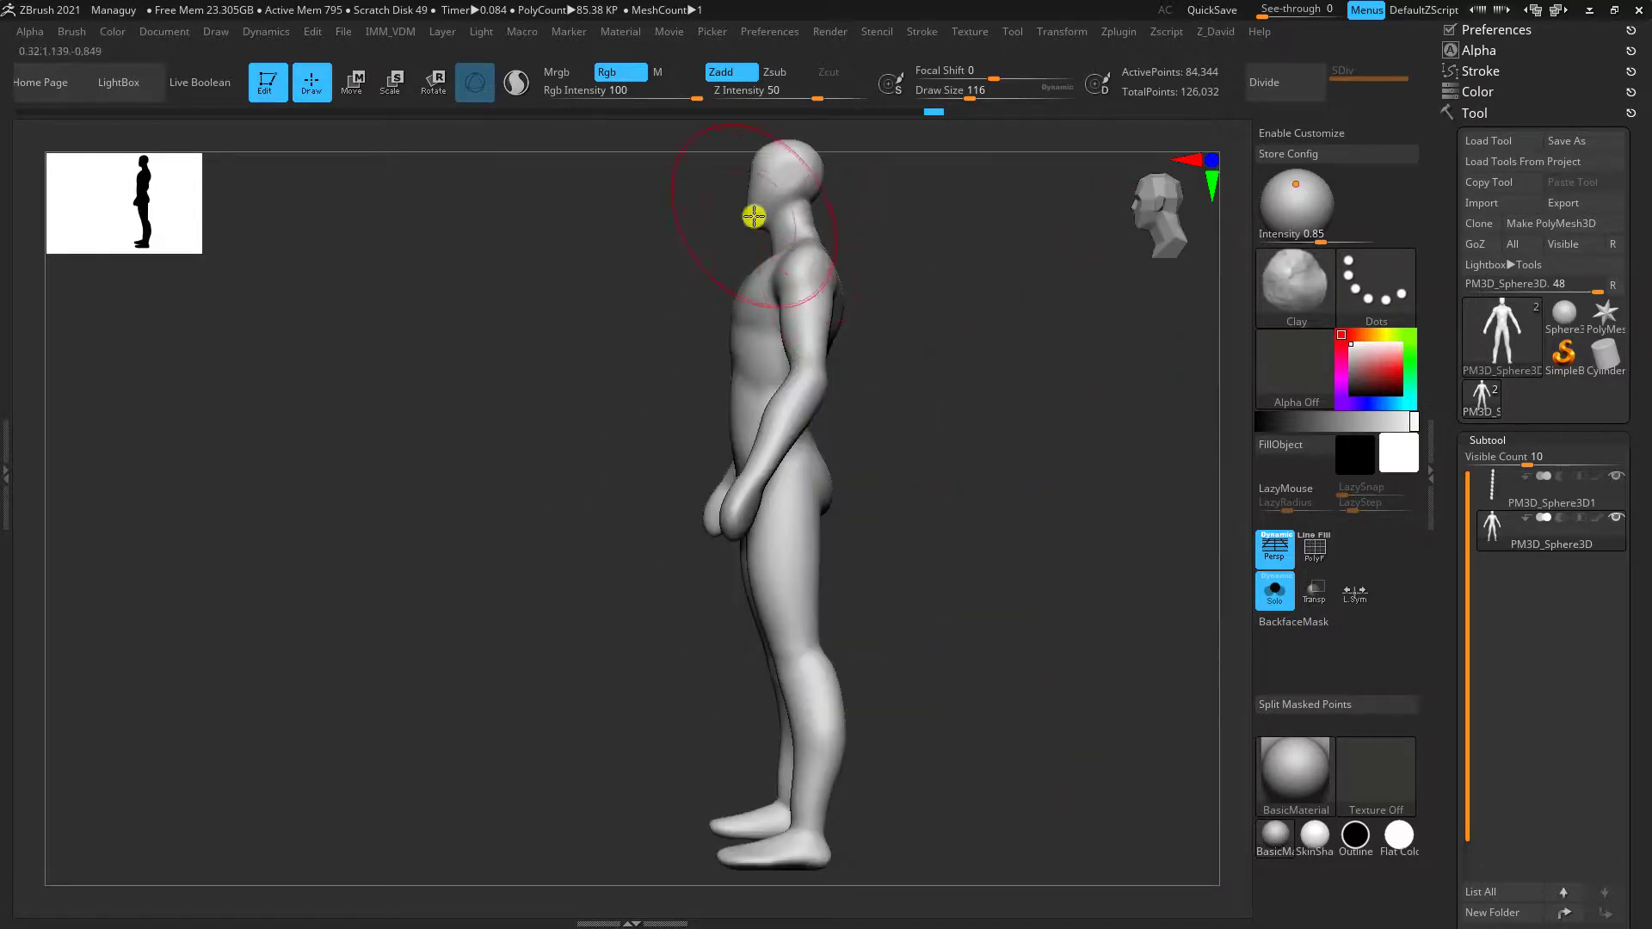
{"action": "right_click_drag", "start_coordinate": [757, 214], "coordinate": [804, 369], "text": "alt"}
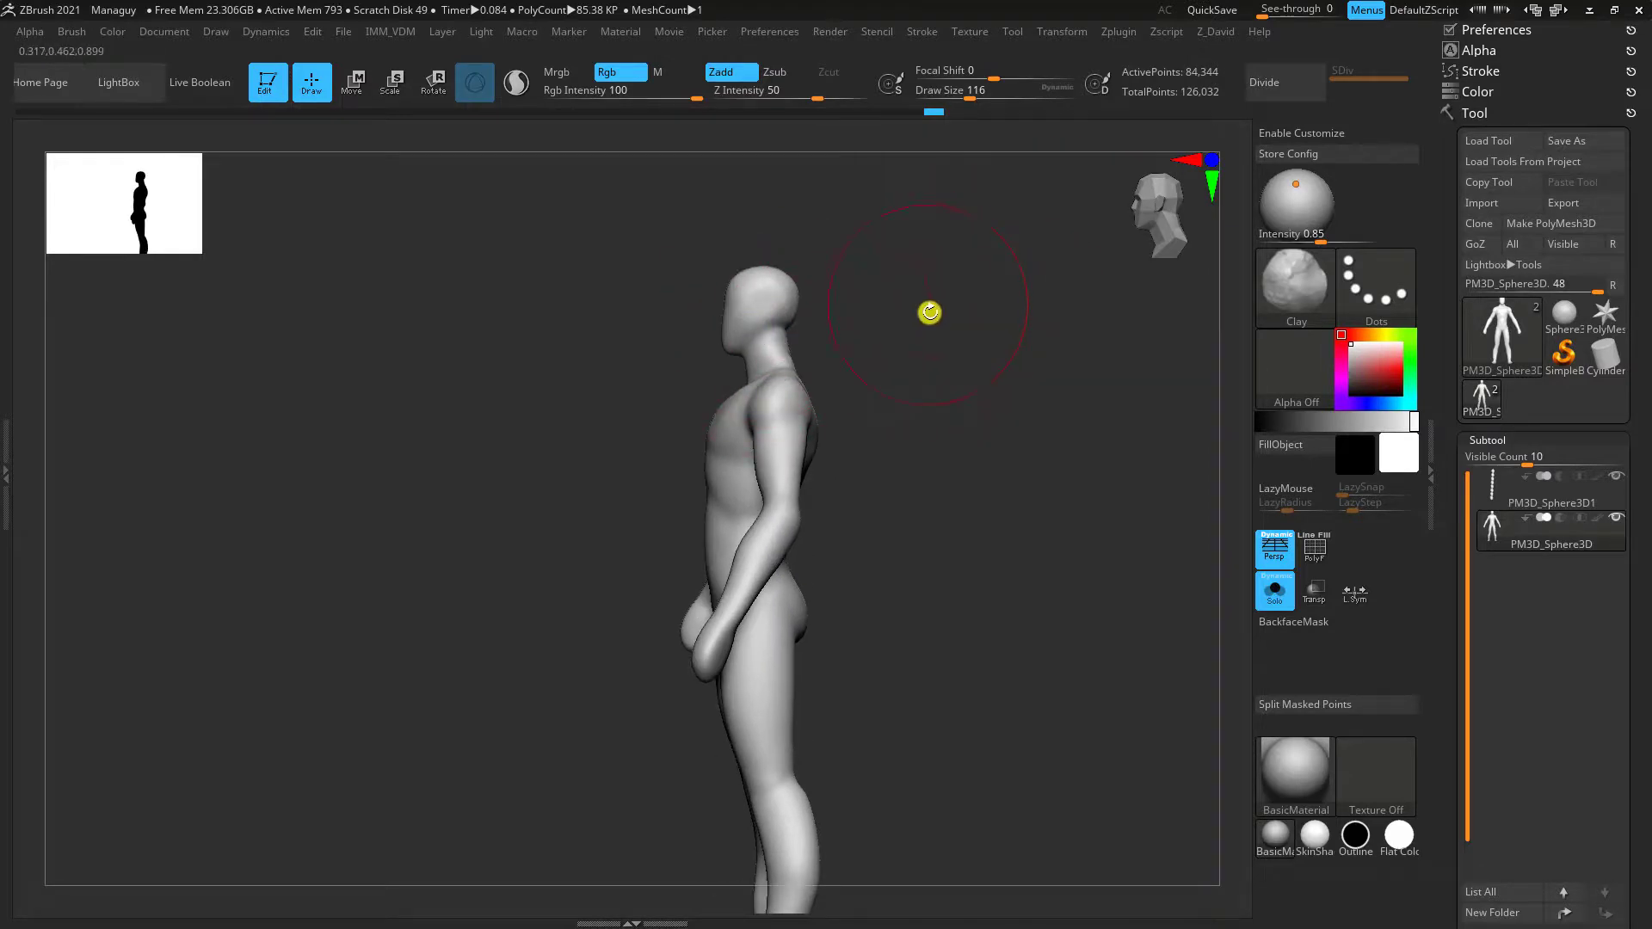
{"action": "right_click_drag", "start_coordinate": [760, 390], "coordinate": [855, 729]}
{"action": "right_click_drag", "start_coordinate": [981, 777], "coordinate": [974, 717]}
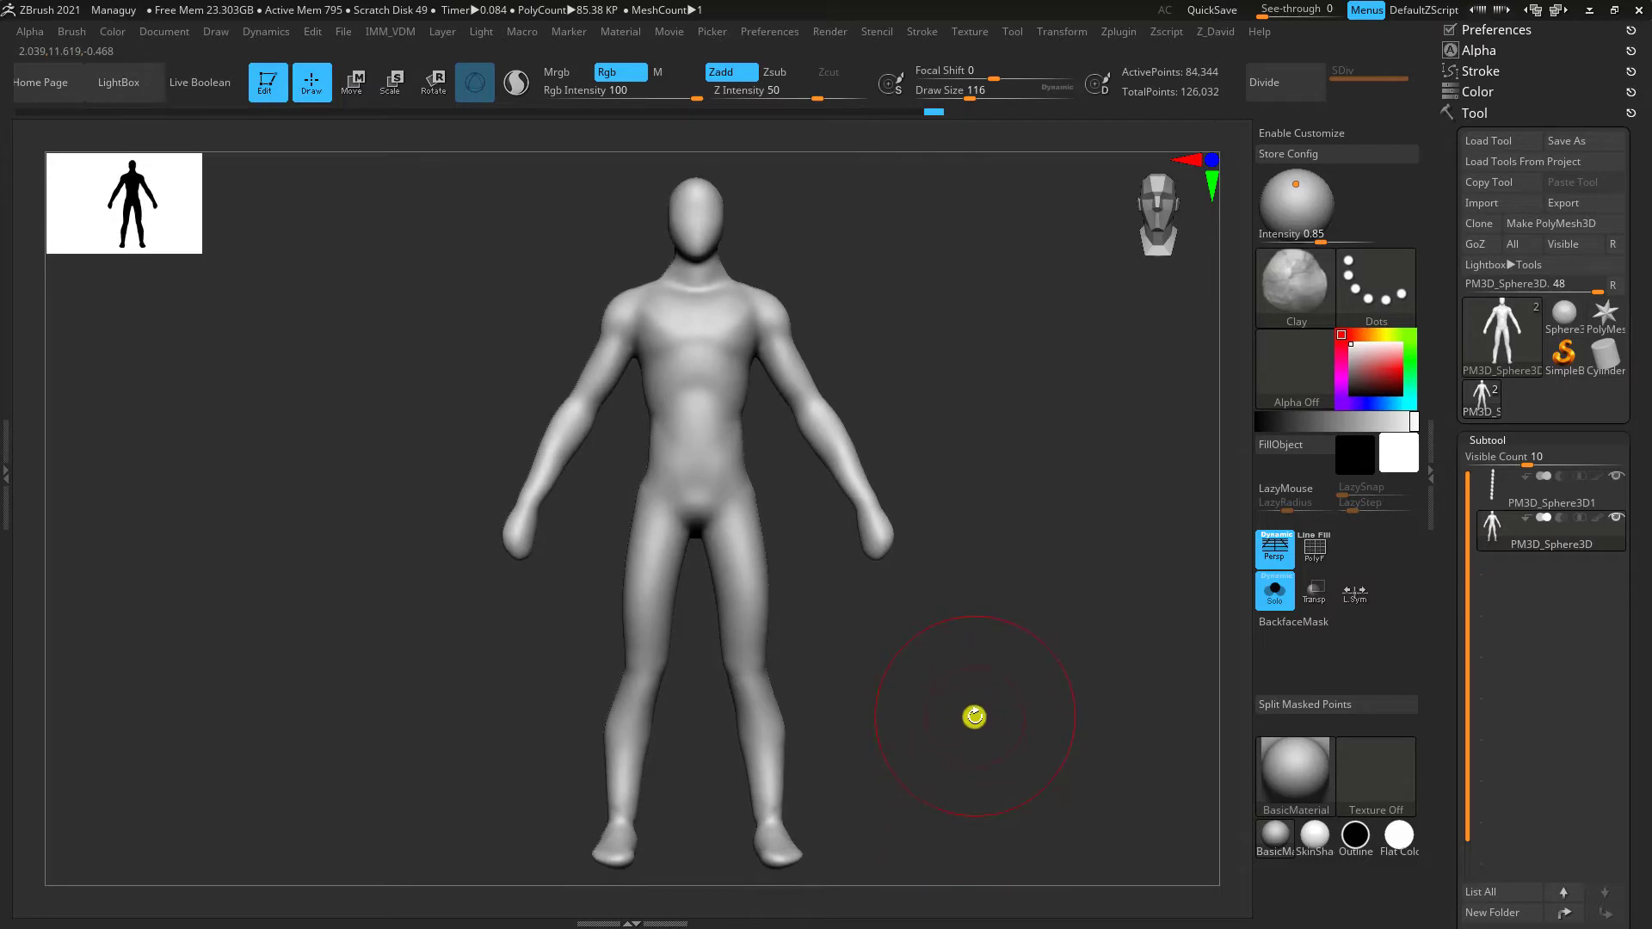